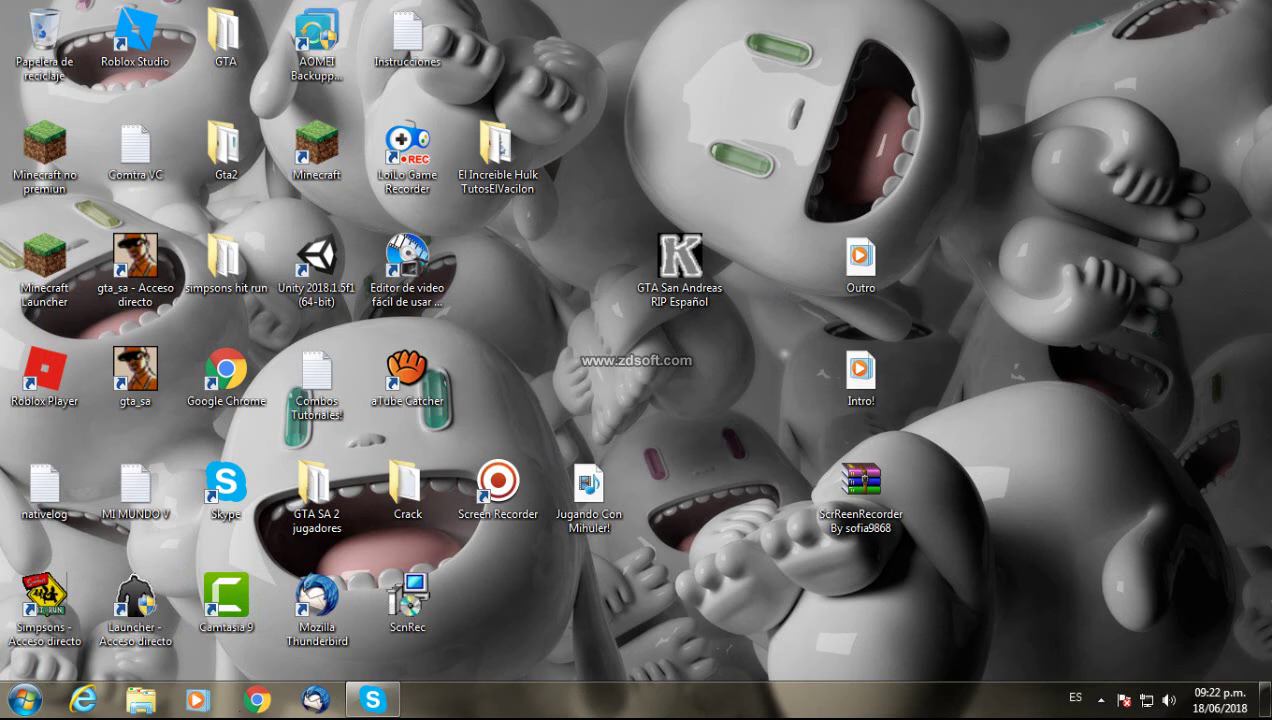
left_click_drag(45, 597, 1140, 345)
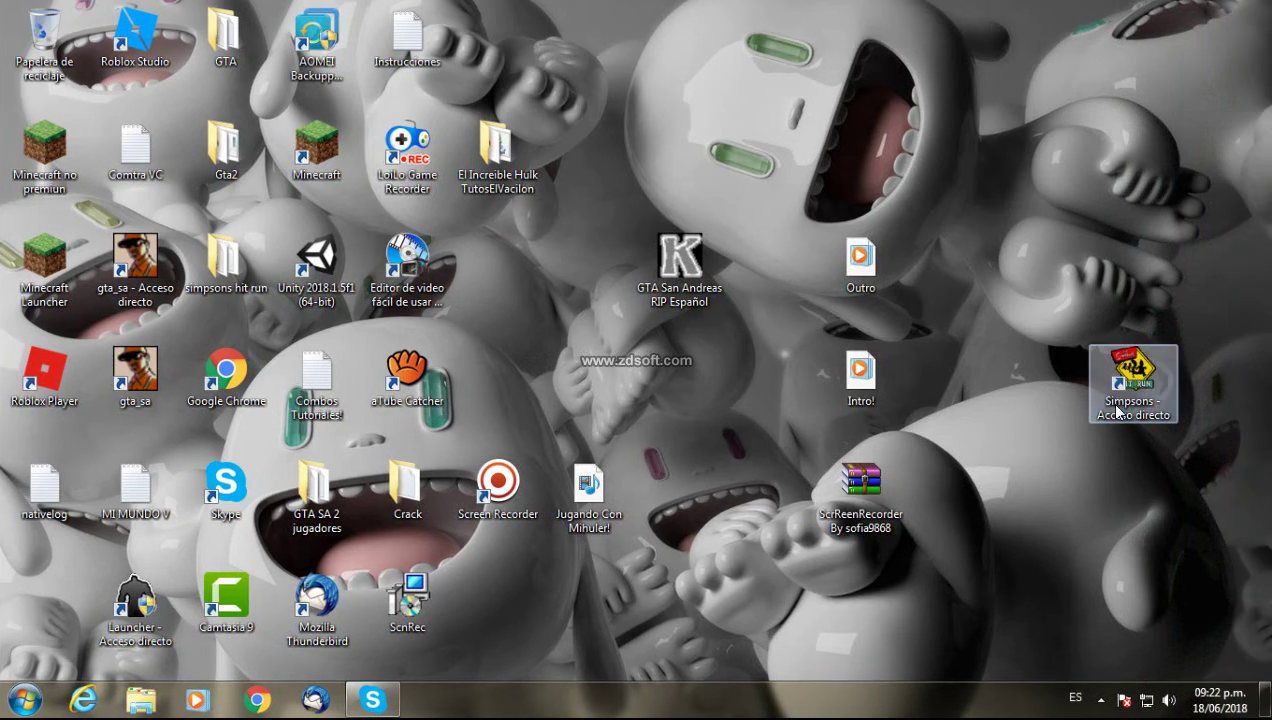
left_click_drag(1118, 412, 40, 618)
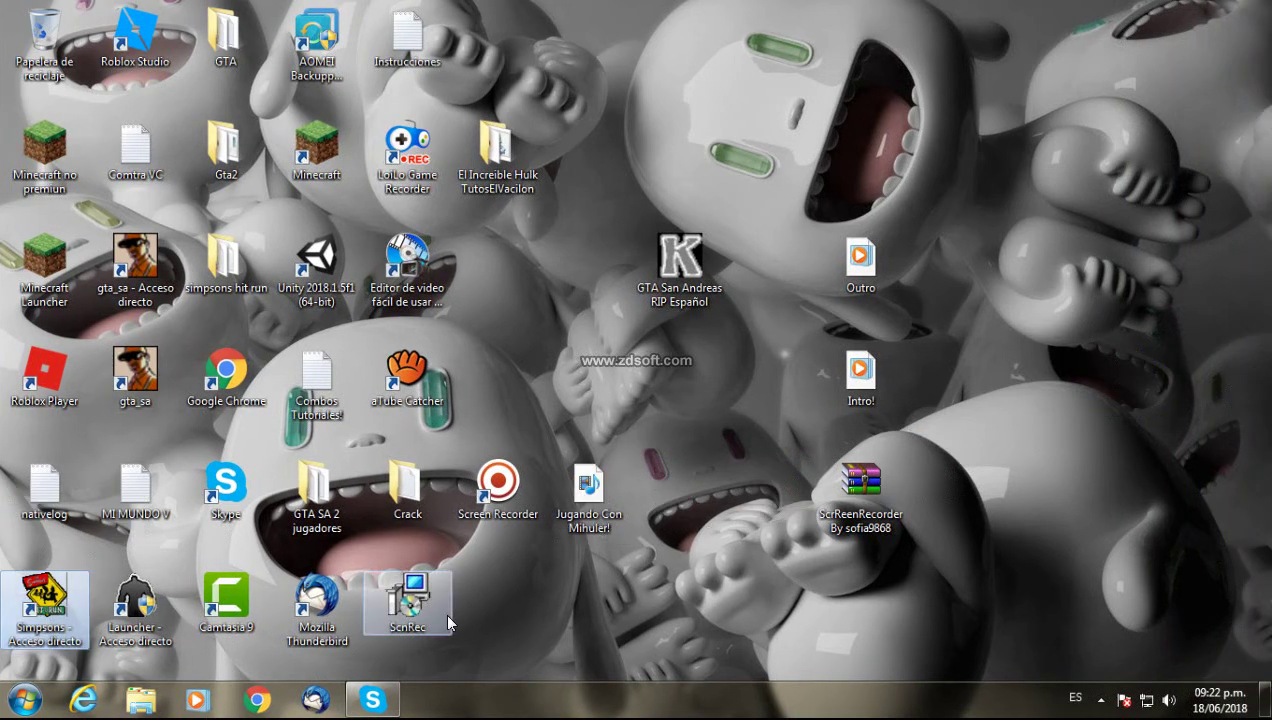
left_click(408, 600)
left_click(257, 700)
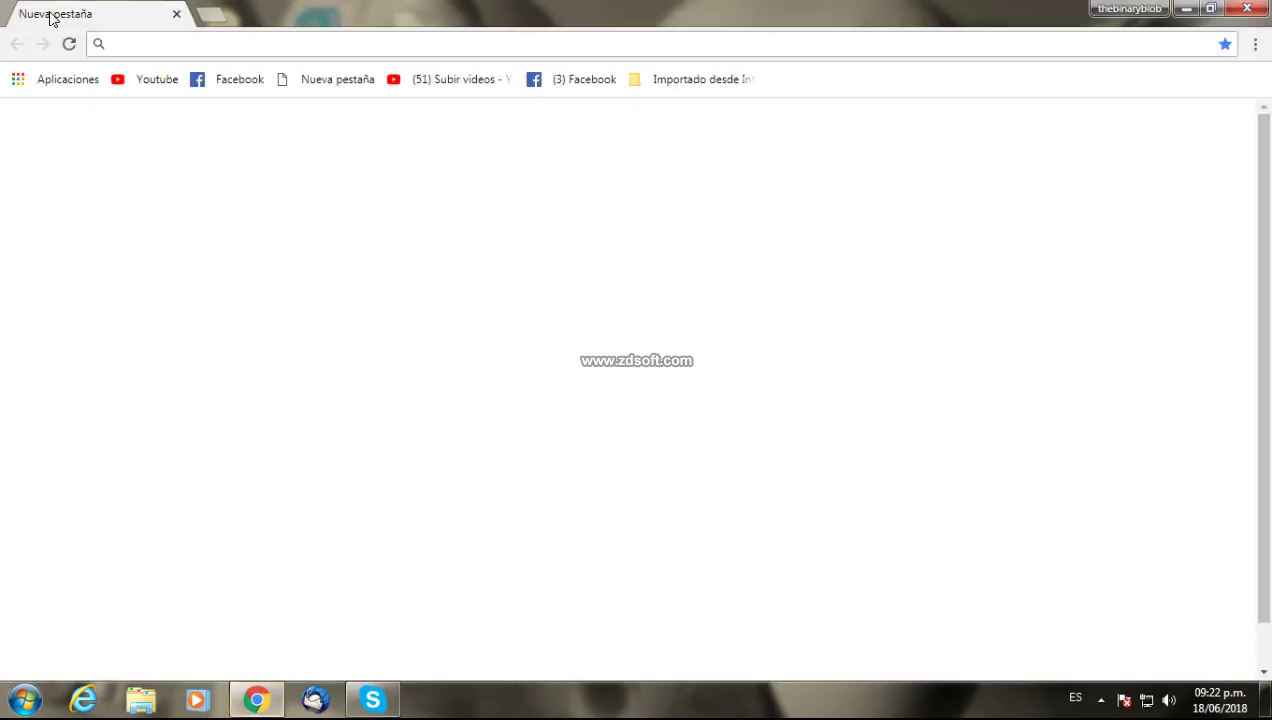
right_click(125, 39)
left_click(165, 127)
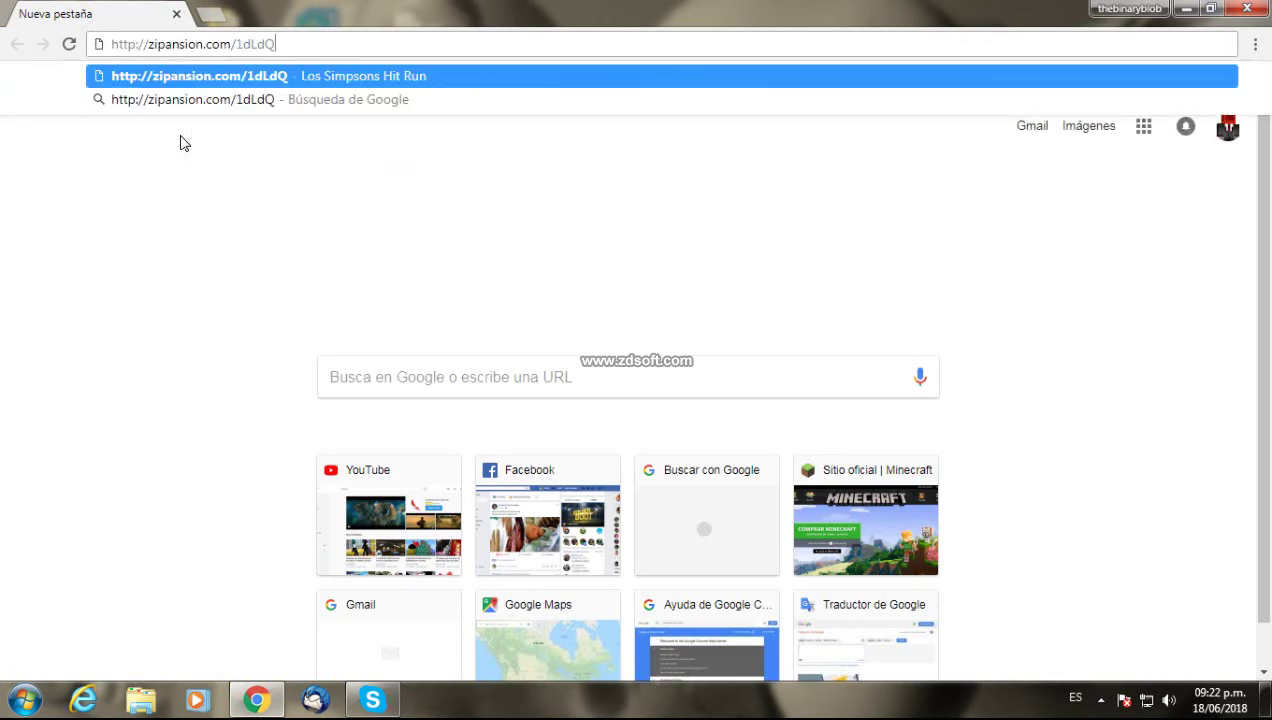
key("Return")
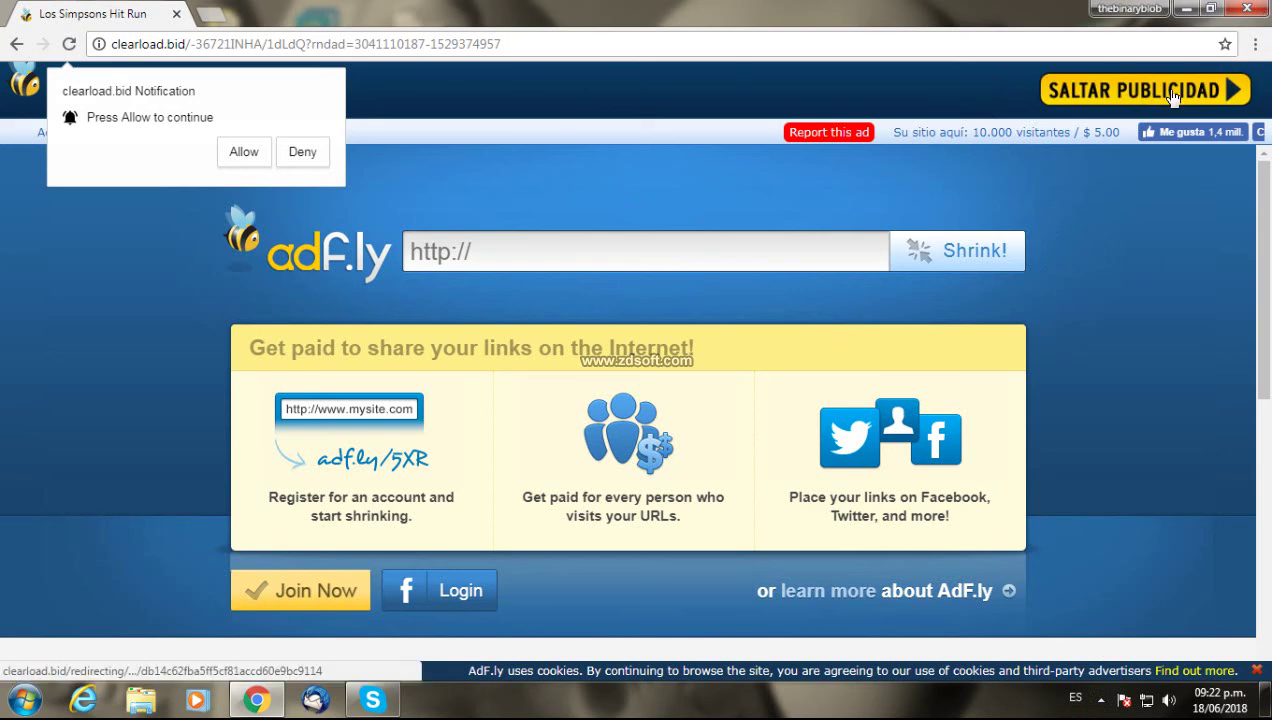
Skip the advertisement, dismissing the extra page, and start the Los Simpsons Hit Run download from MediaFire.
left_click(1175, 95)
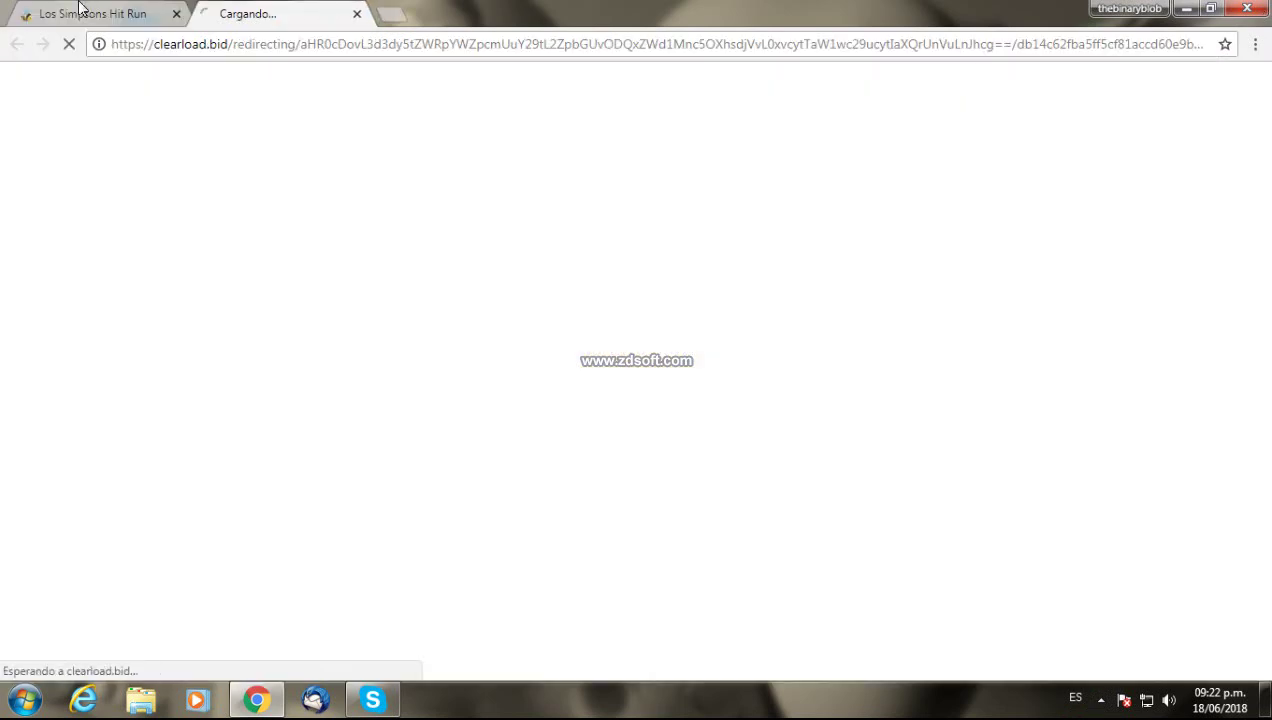
left_click(176, 14)
left_click(866, 223)
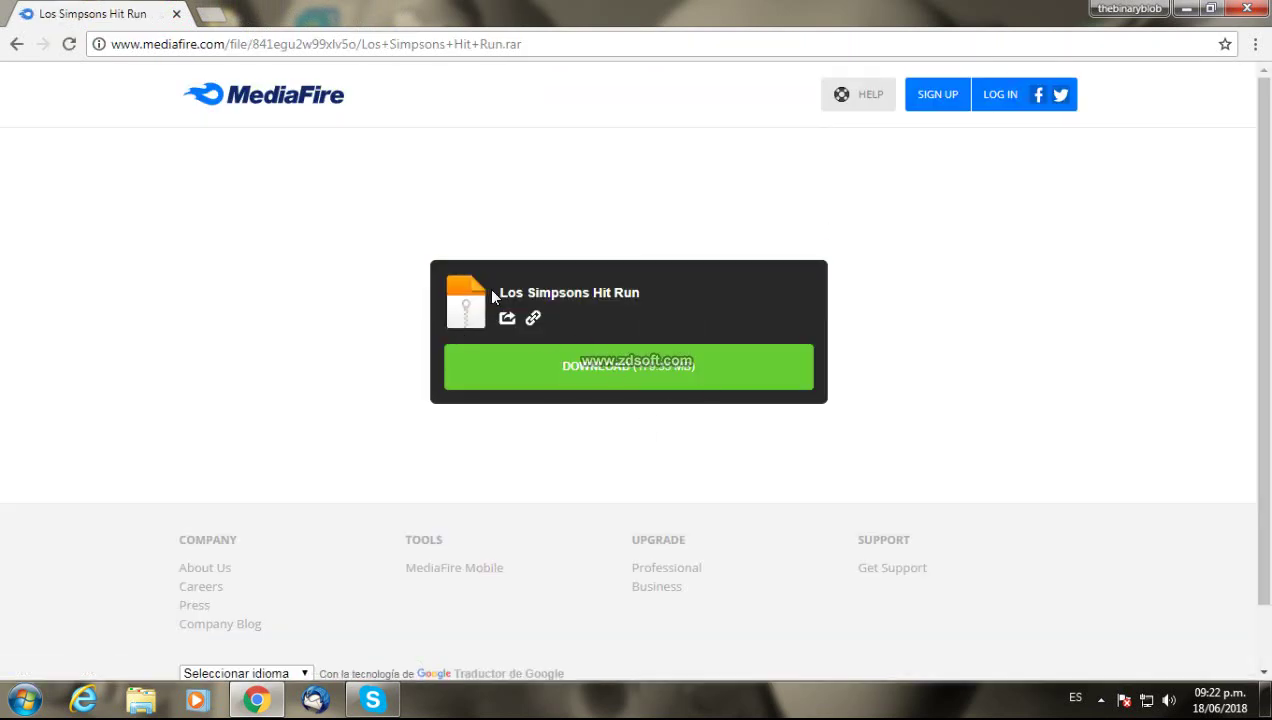
left_click(692, 311)
left_click(633, 373)
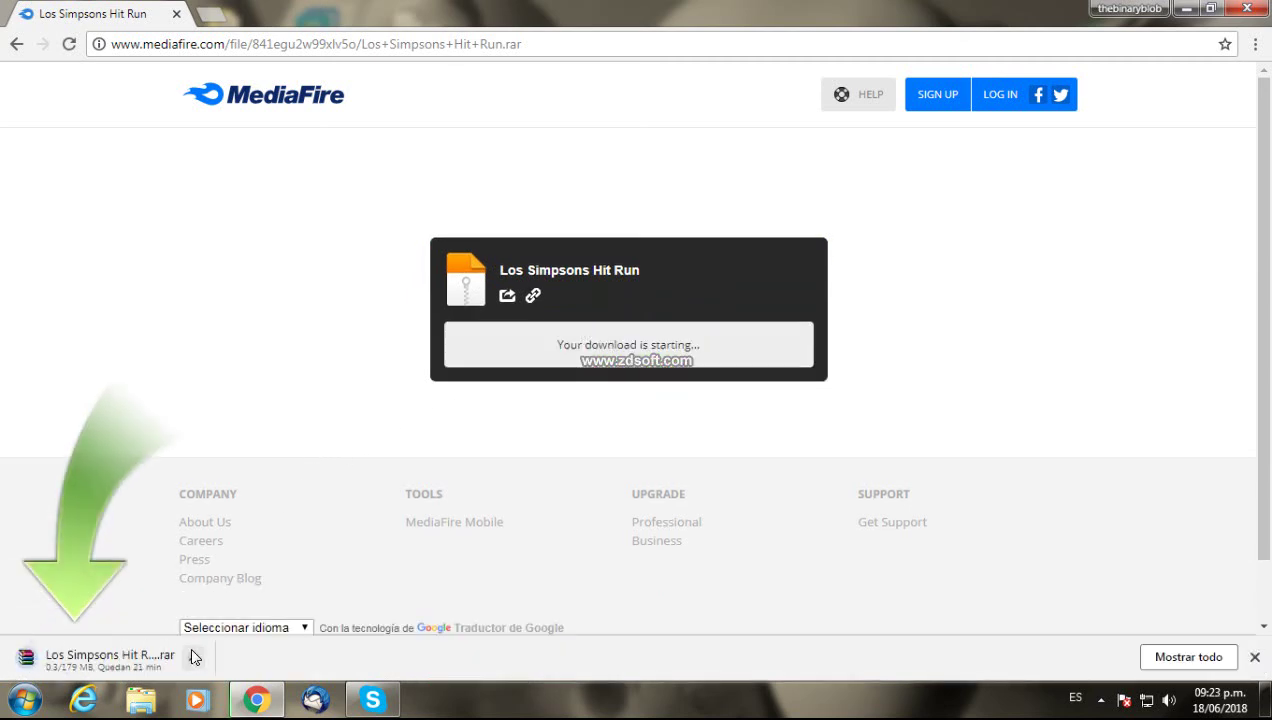
Cancel the running Los Simpsons Hit Run archive download and minimize the browser.
left_click(194, 657)
left_click(213, 630)
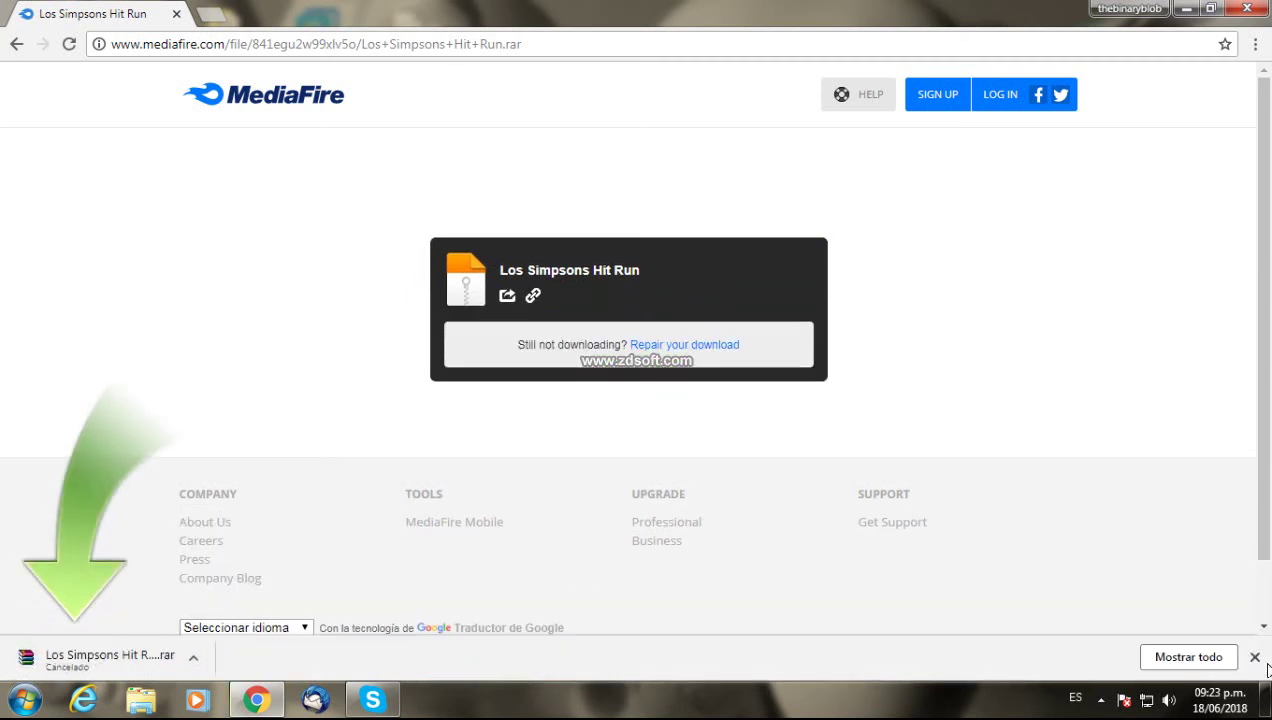
left_click(1255, 657)
left_click(1186, 8)
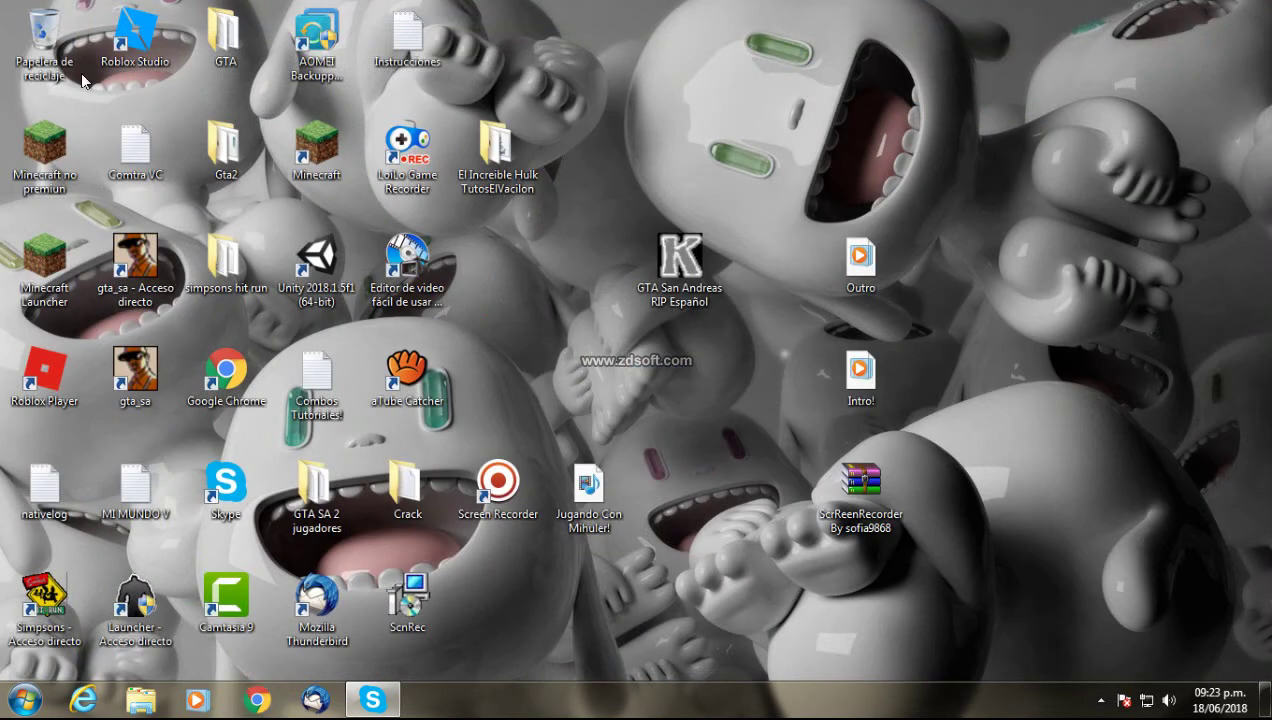
Open the simpsons hit run folder from the desktop, look through its files down to the end, and close it.
left_click_drag(235, 280, 714, 390)
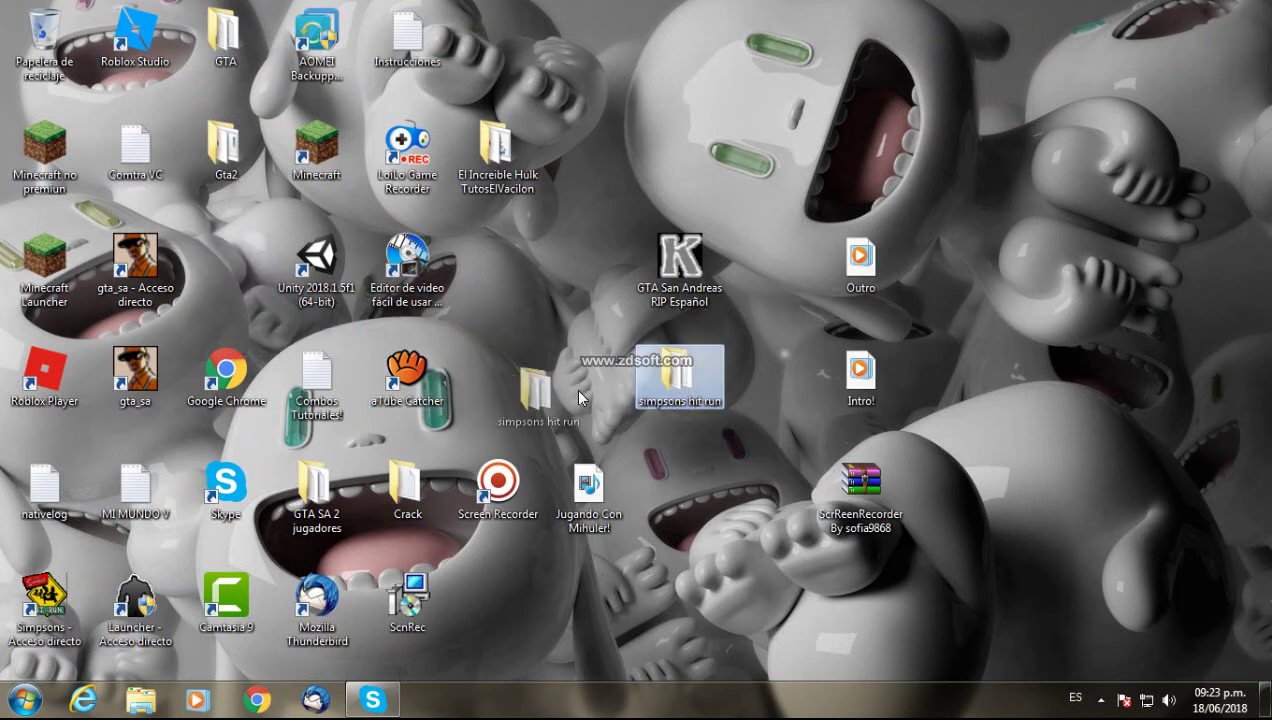
double_click(712, 385)
double_click(712, 35)
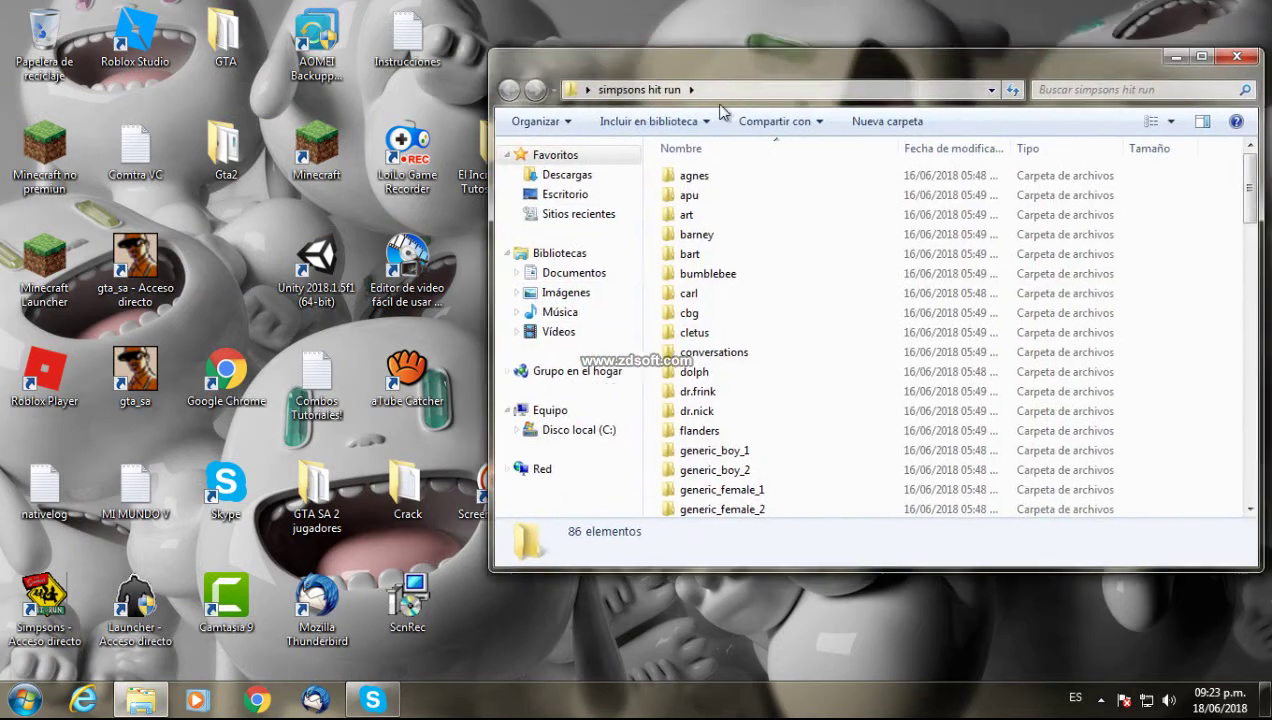
scroll(860, 300, "down", 4)
scroll(872, 309, "down", 16)
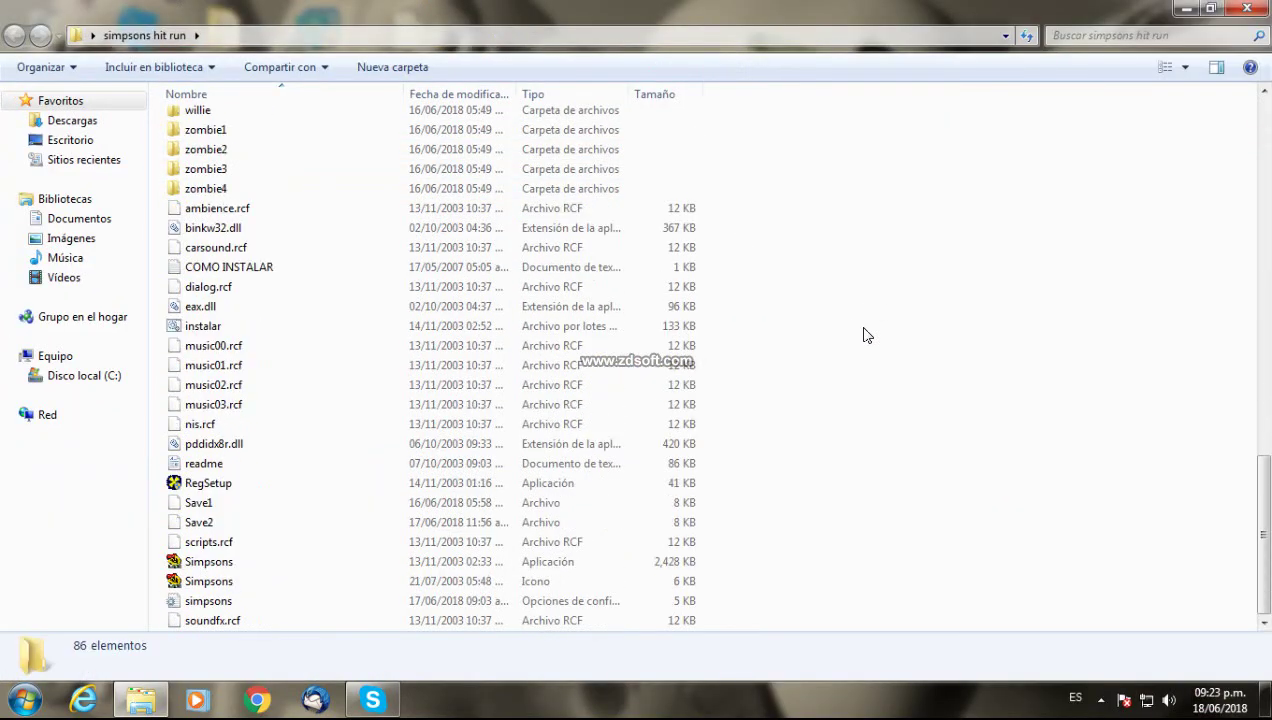
left_click_drag(781, 603, 430, 600)
left_click(1245, 9)
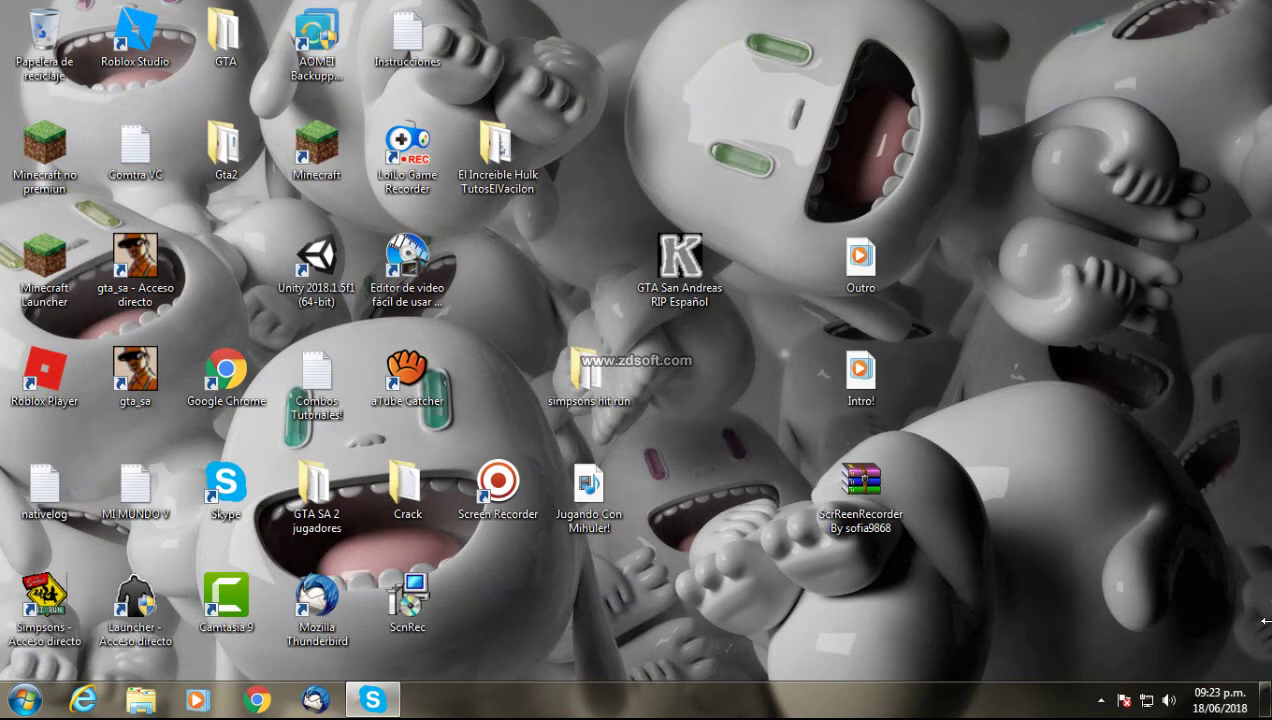
left_click(1101, 700)
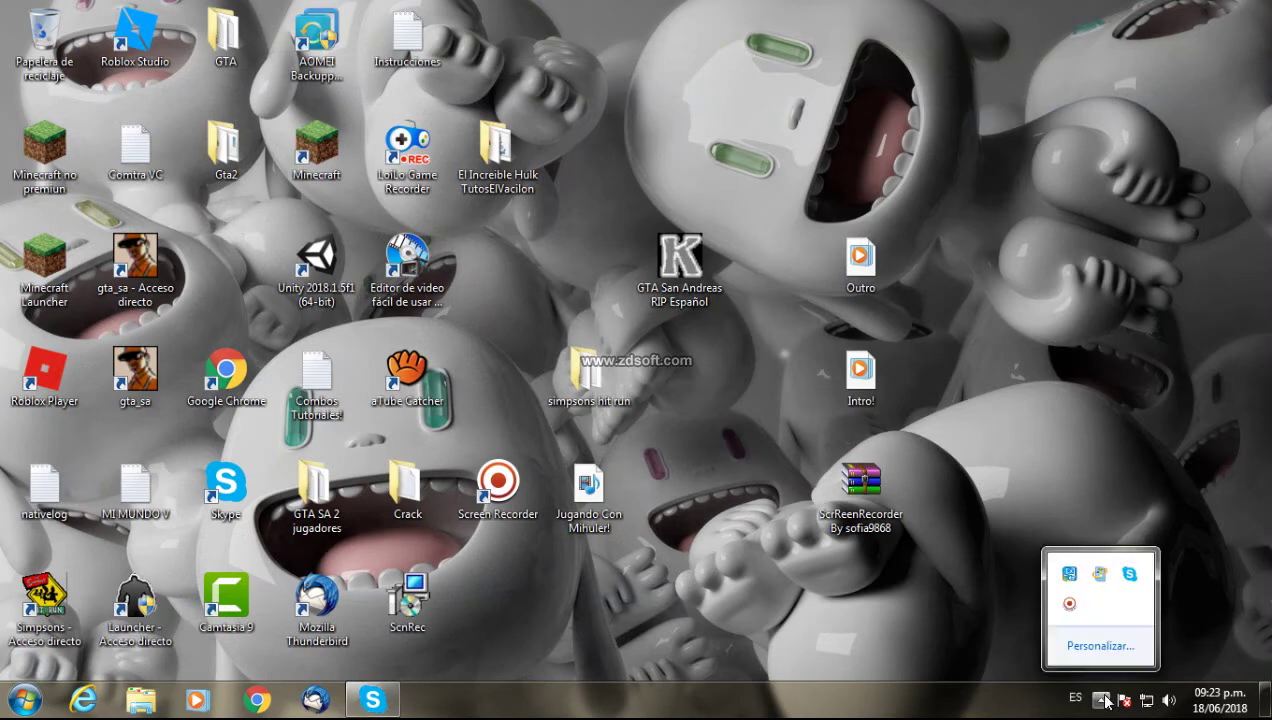
right_click(1070, 605)
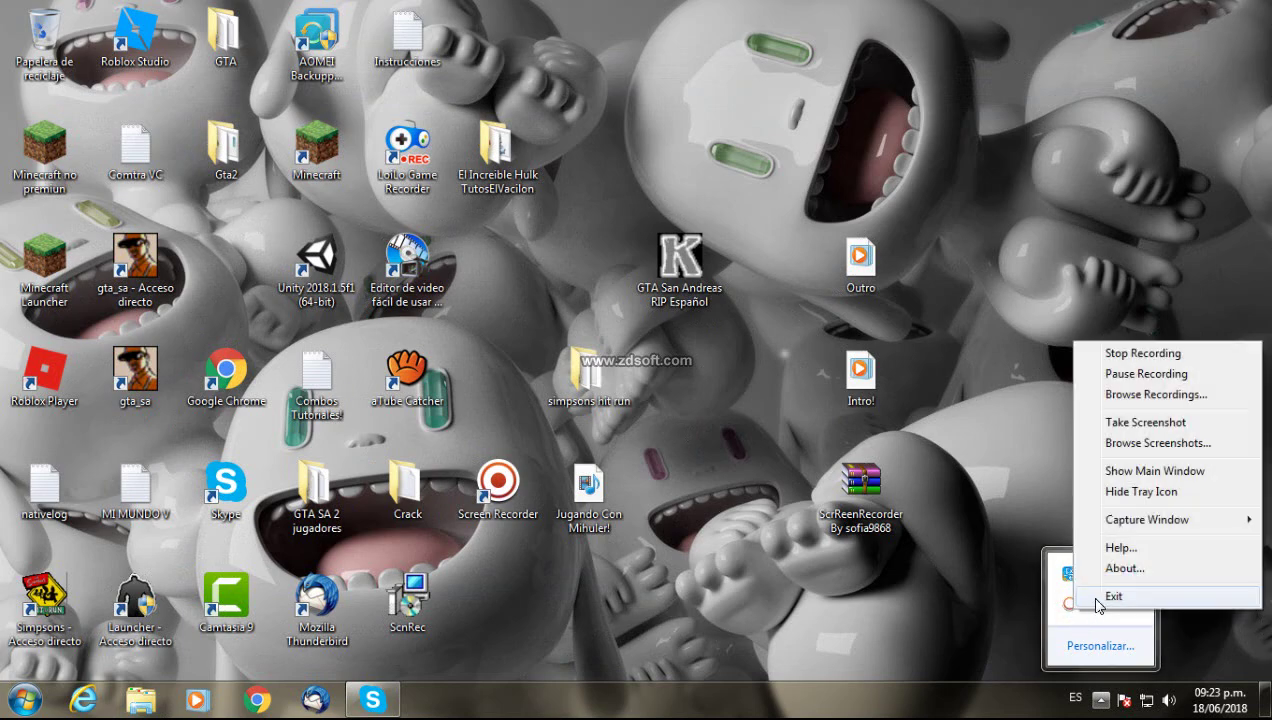
left_click(1145, 375)
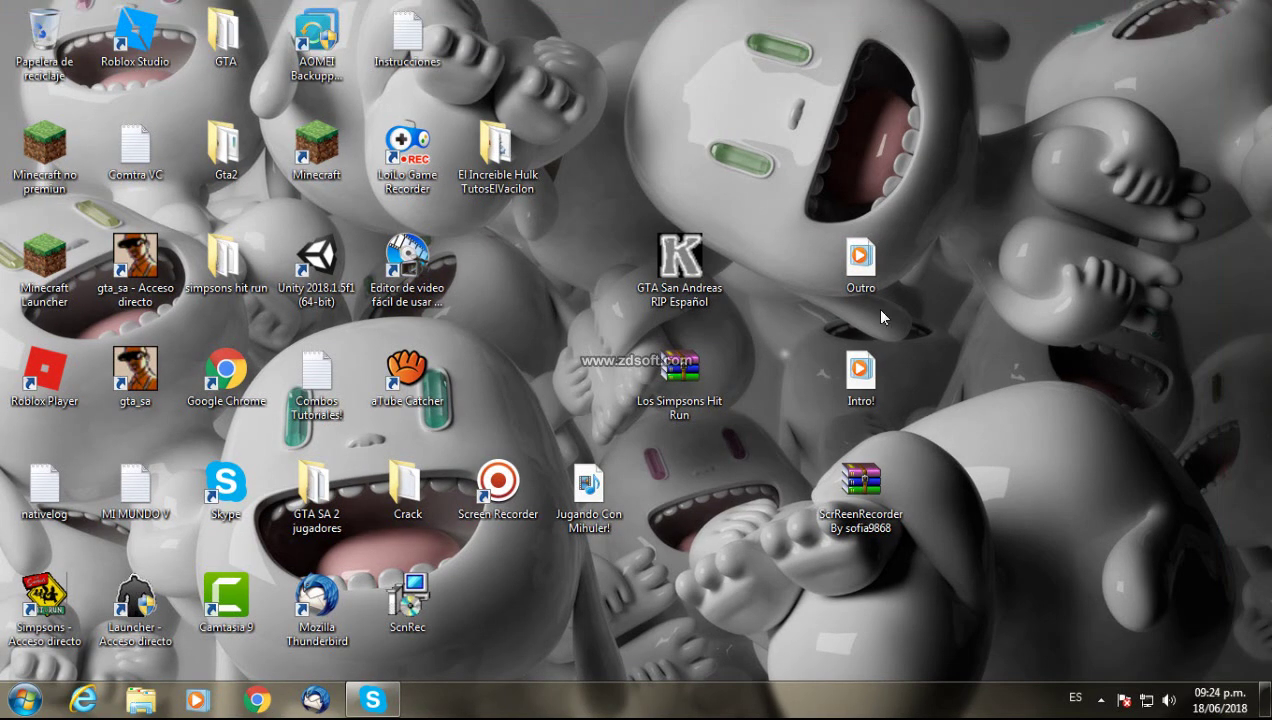
right_click(683, 383)
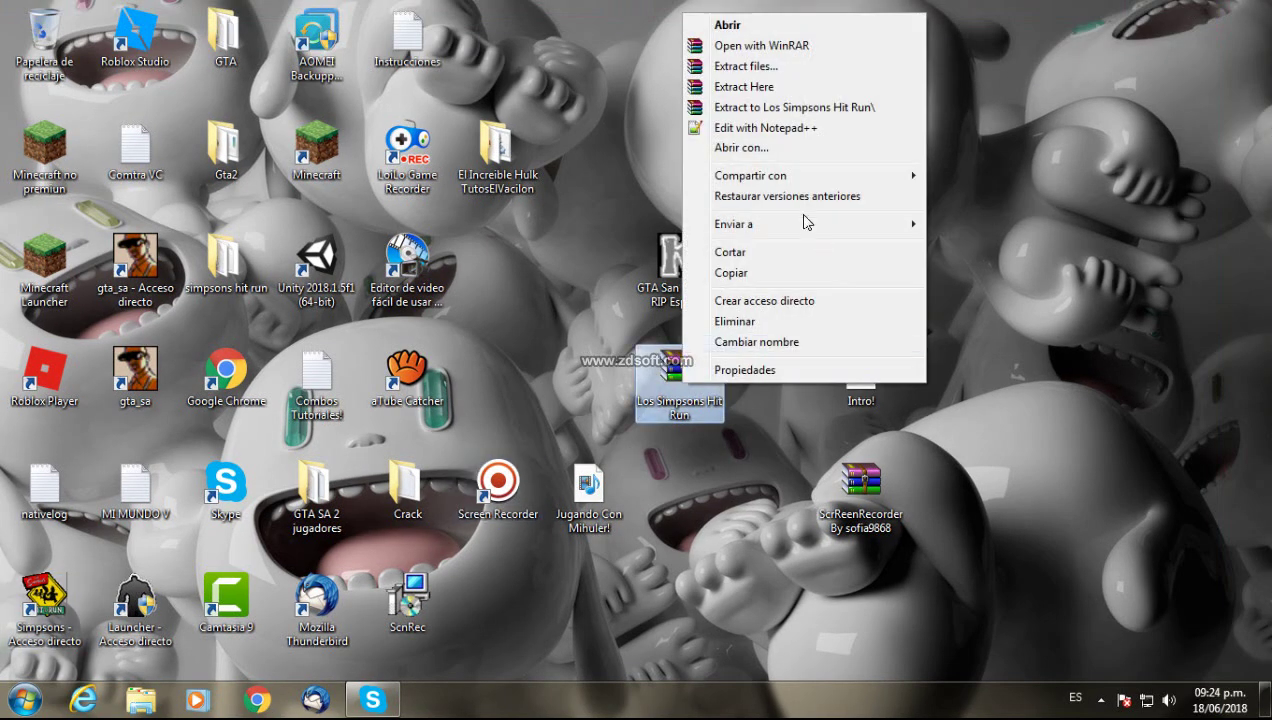
left_click(700, 88)
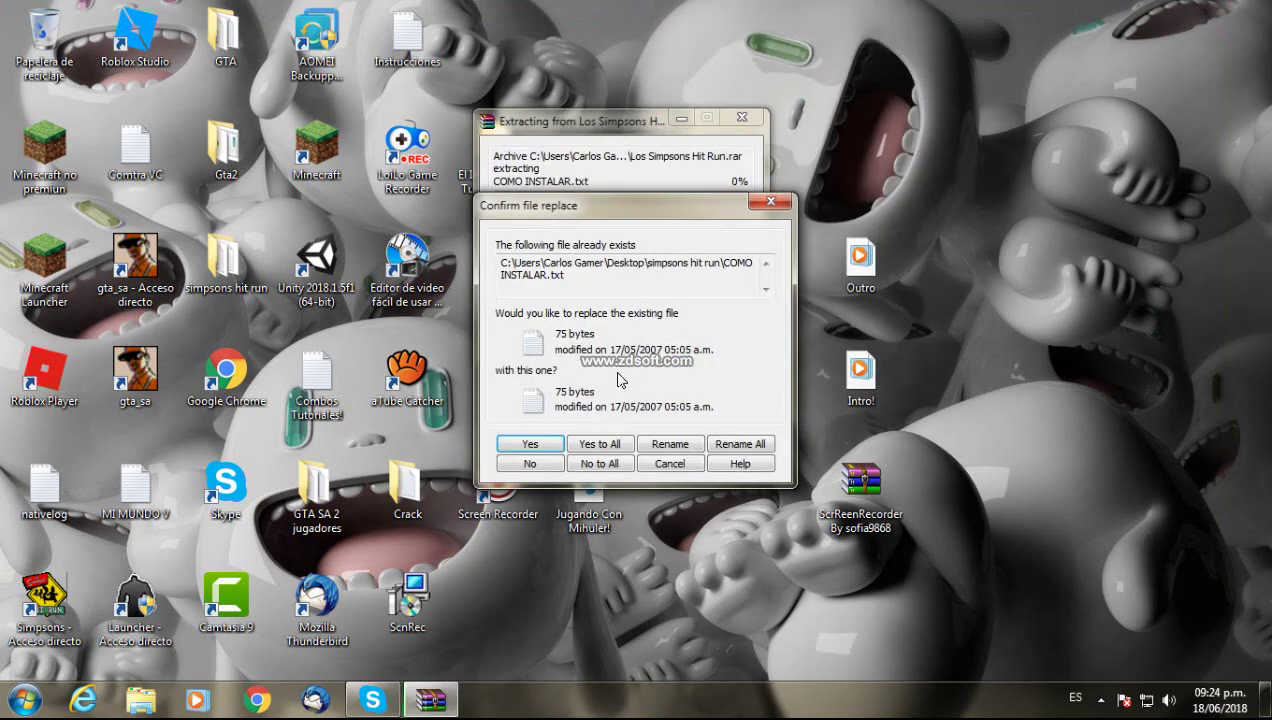
left_click(757, 205)
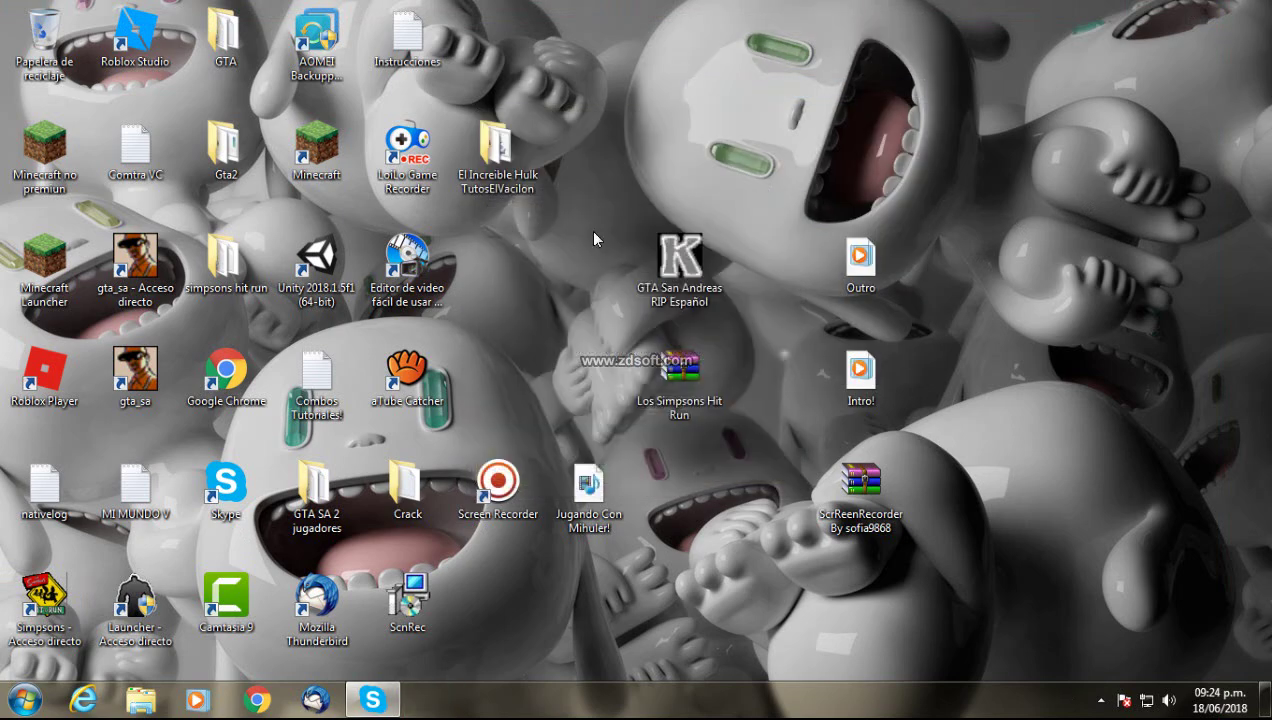
Rename the existing simpsons hit run folder on the desktop to simpsons hit runX.
right_click(230, 267)
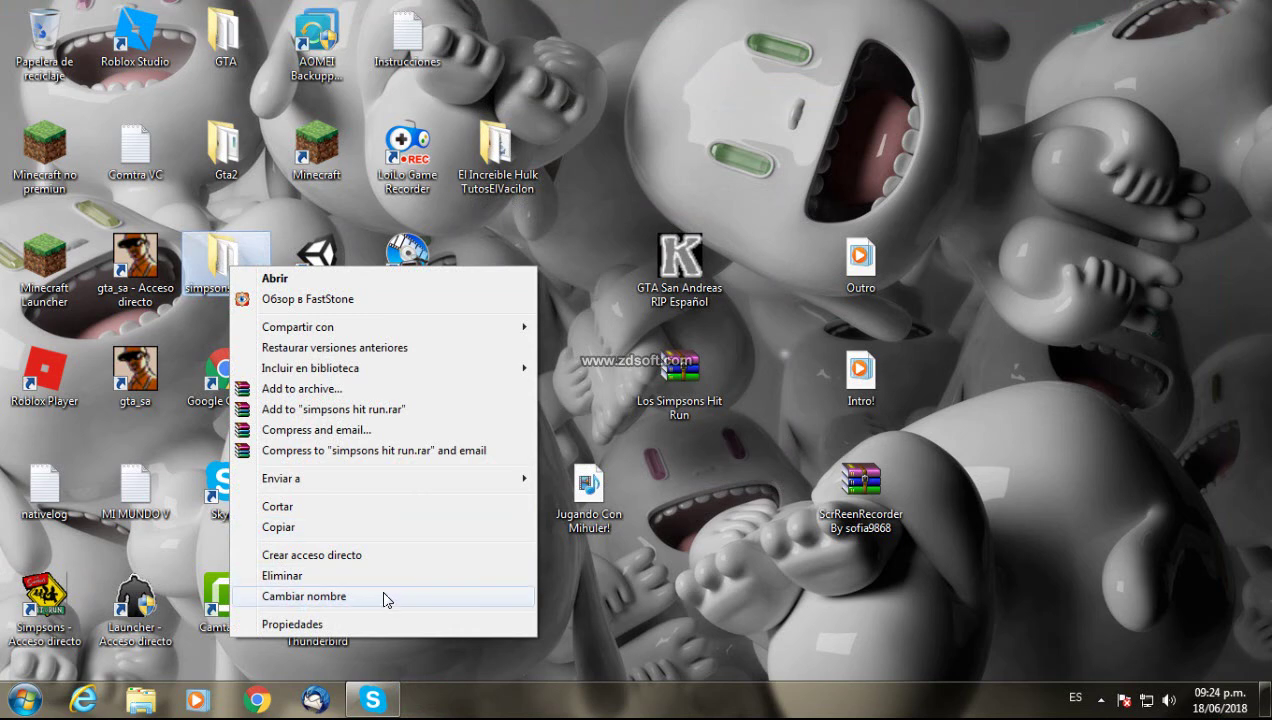
left_click(384, 596)
key("End")
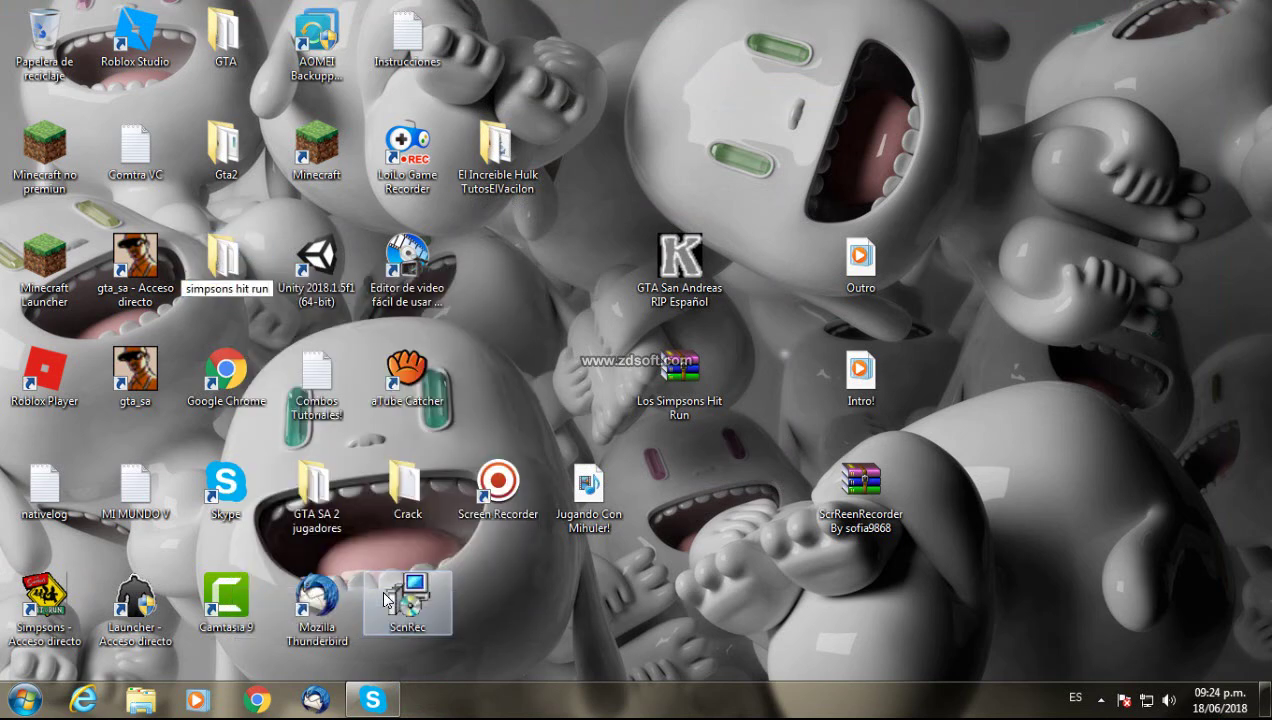
type("X")
key("Return")
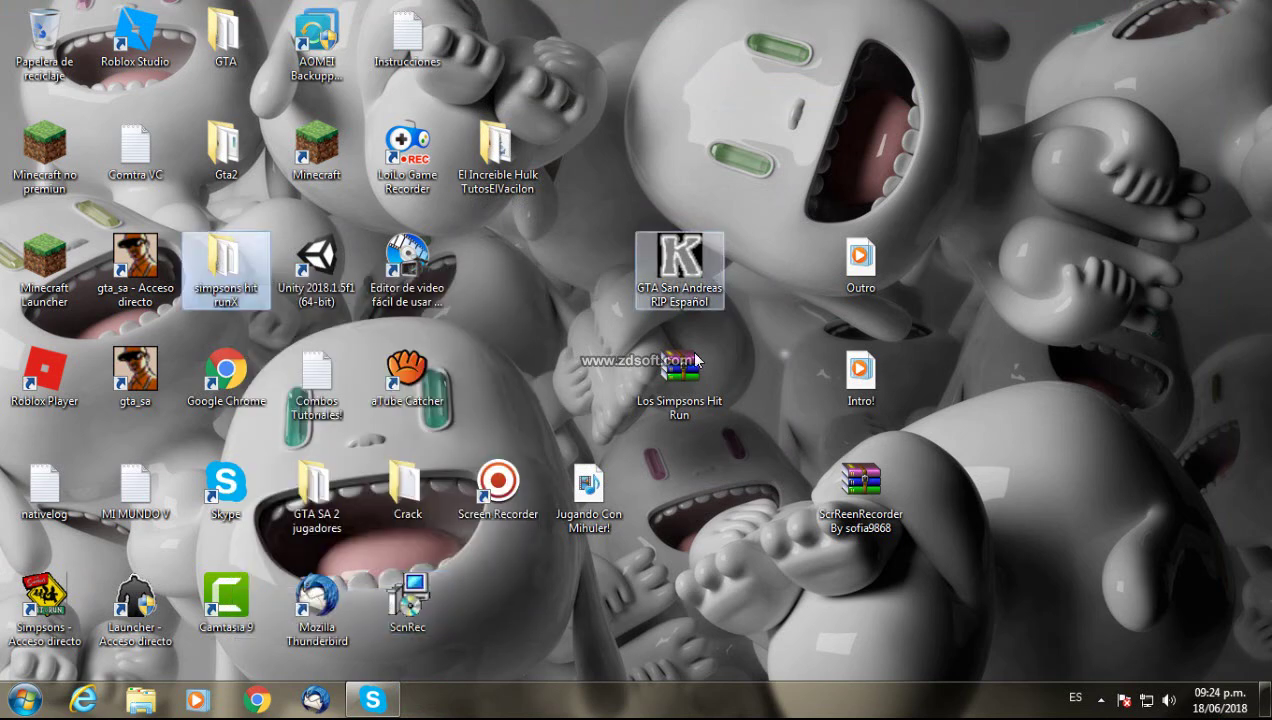
Extract the Los Simpsons Hit Run archive directly onto the desktop and move the extracted simpsons hit run folder to a free central spot.
right_click(686, 402)
left_click(770, 120)
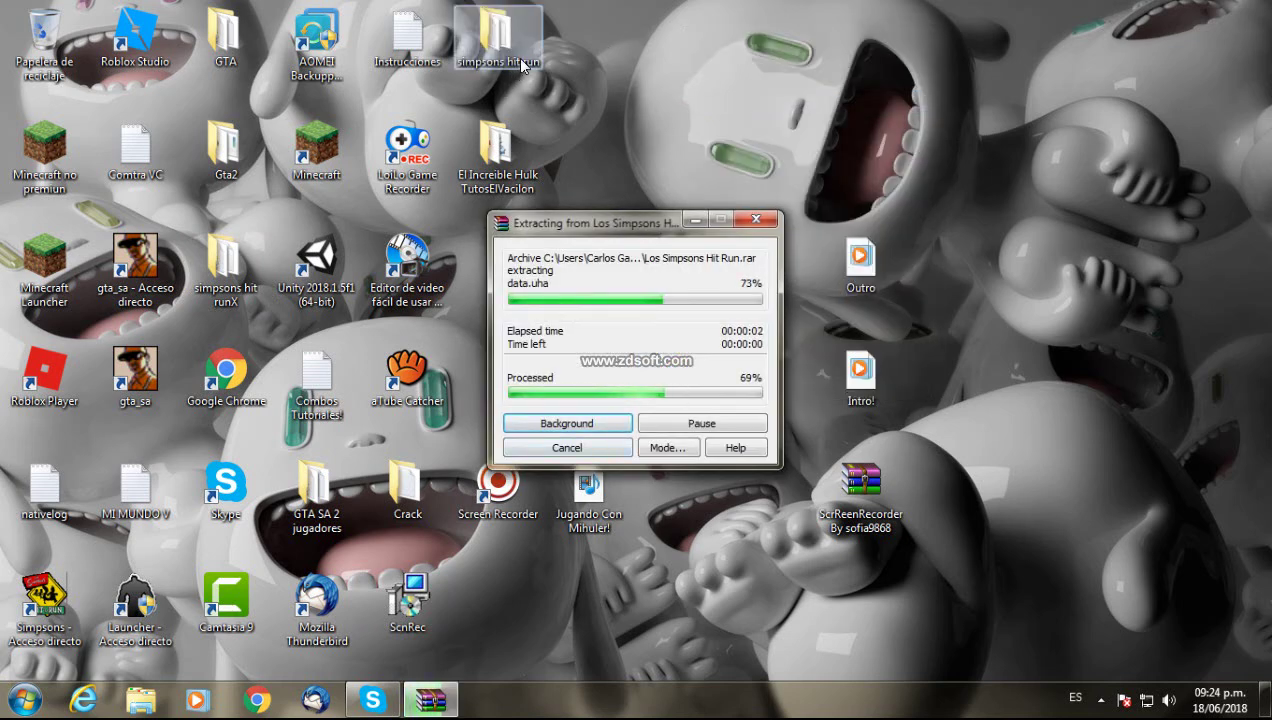
left_click_drag(487, 37, 567, 405)
Open the extracted simpsons hit run folder and run the instalar batch file.
double_click(567, 405)
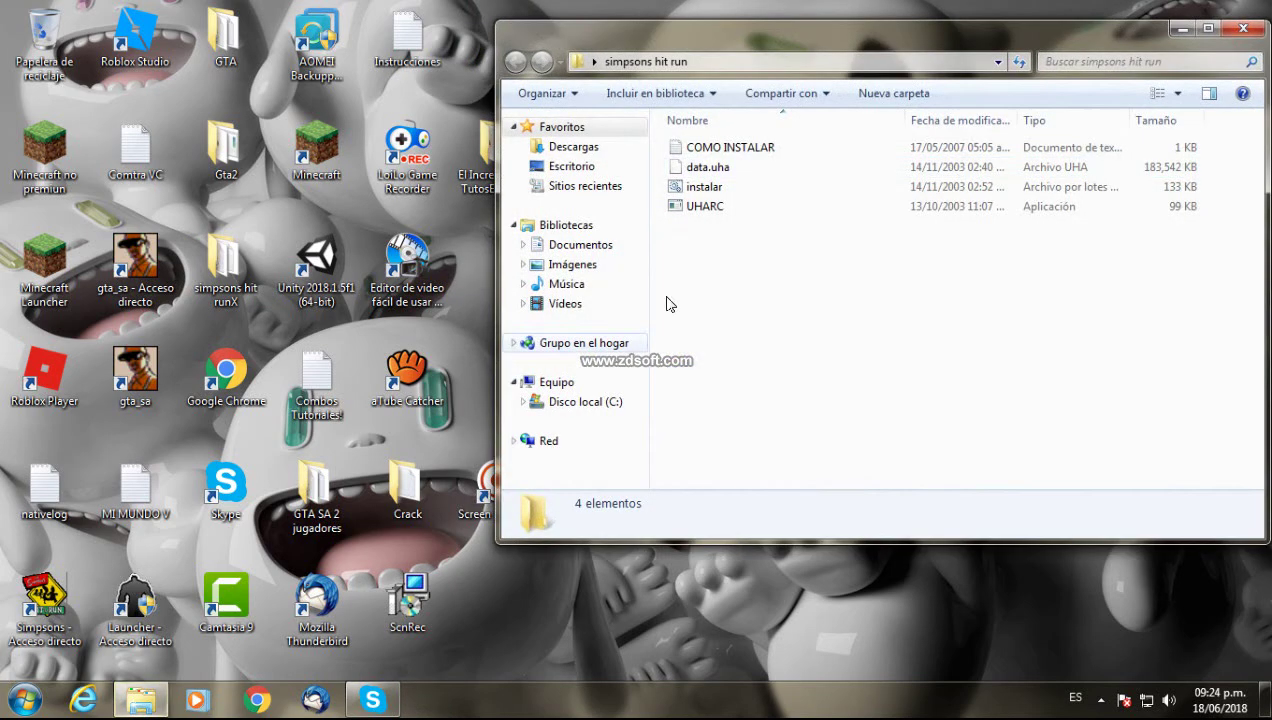
left_click(749, 194)
double_click(749, 193)
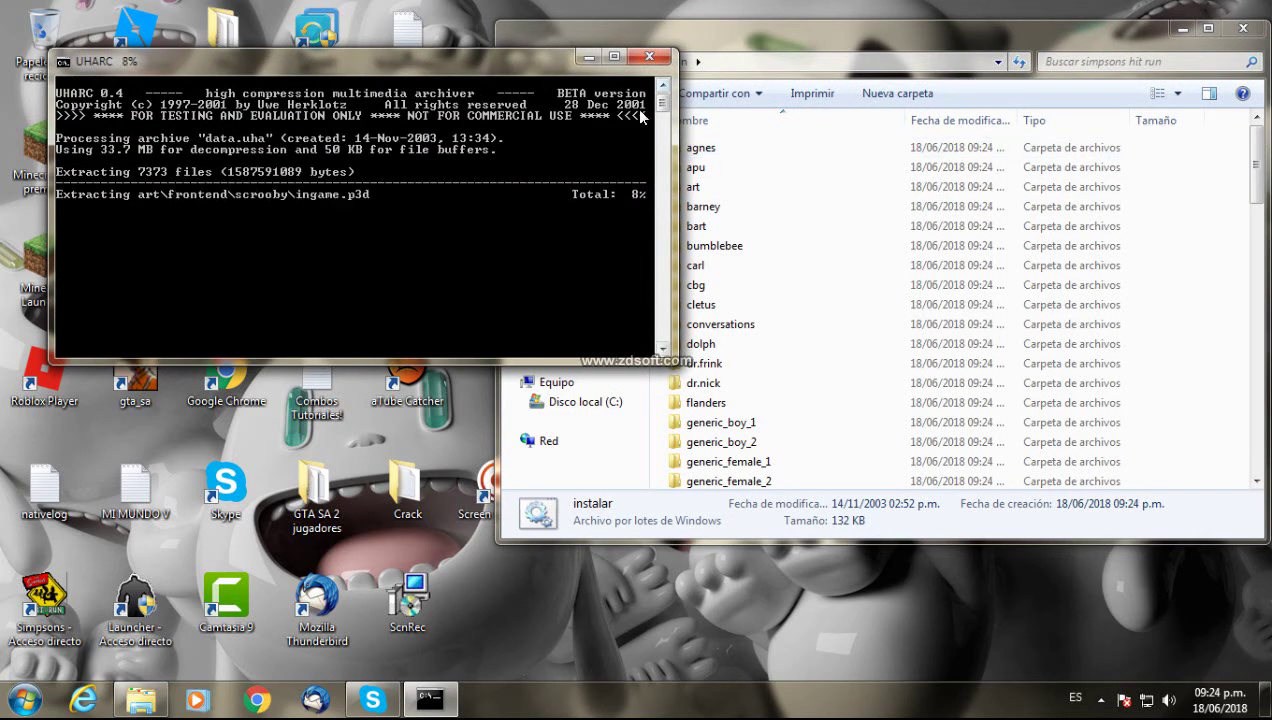
Rearrange the UHARC extraction window and minimize it while it keeps unpacking the game files.
left_click(612, 57)
left_click(559, 8)
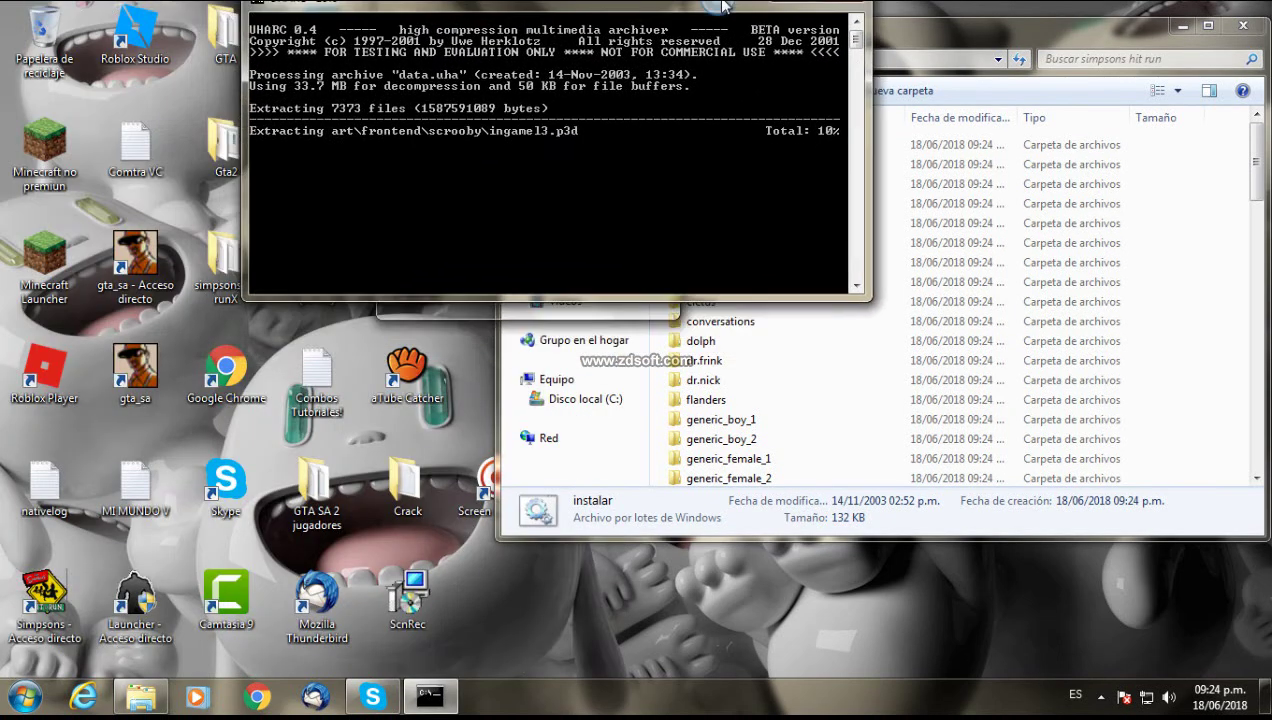
double_click(559, 8)
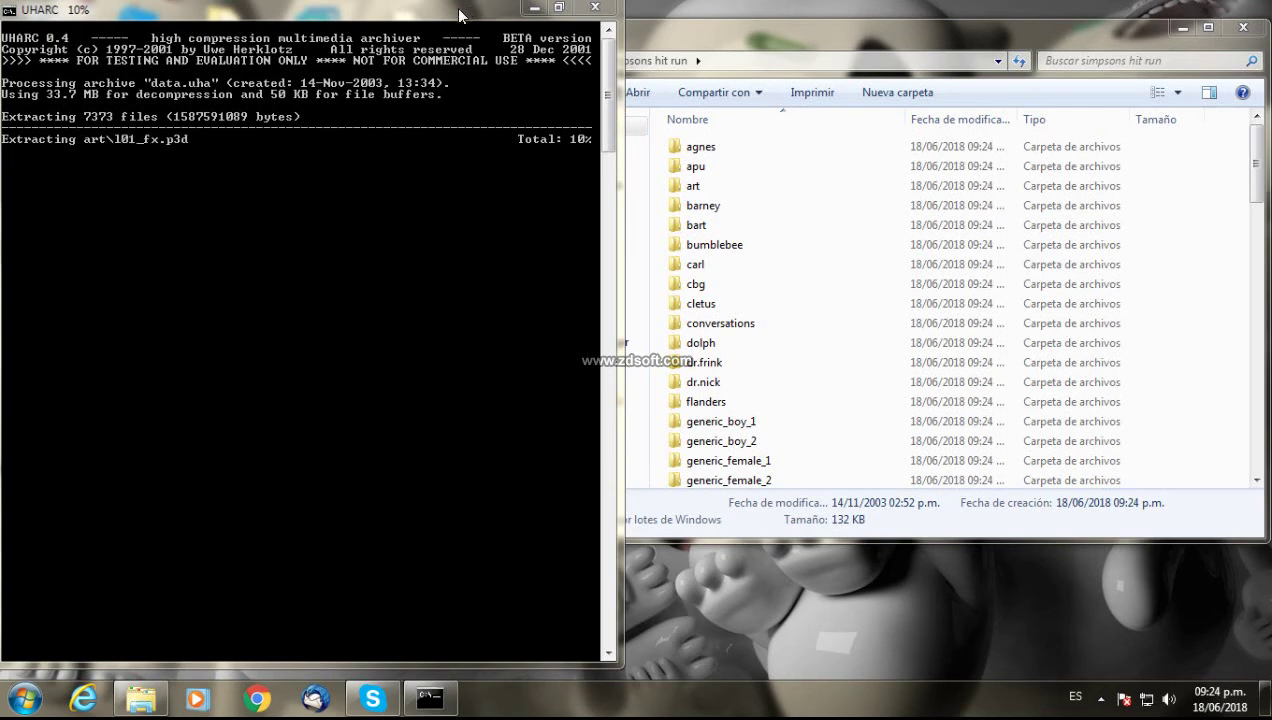
left_click_drag(458, 12, 650, 124)
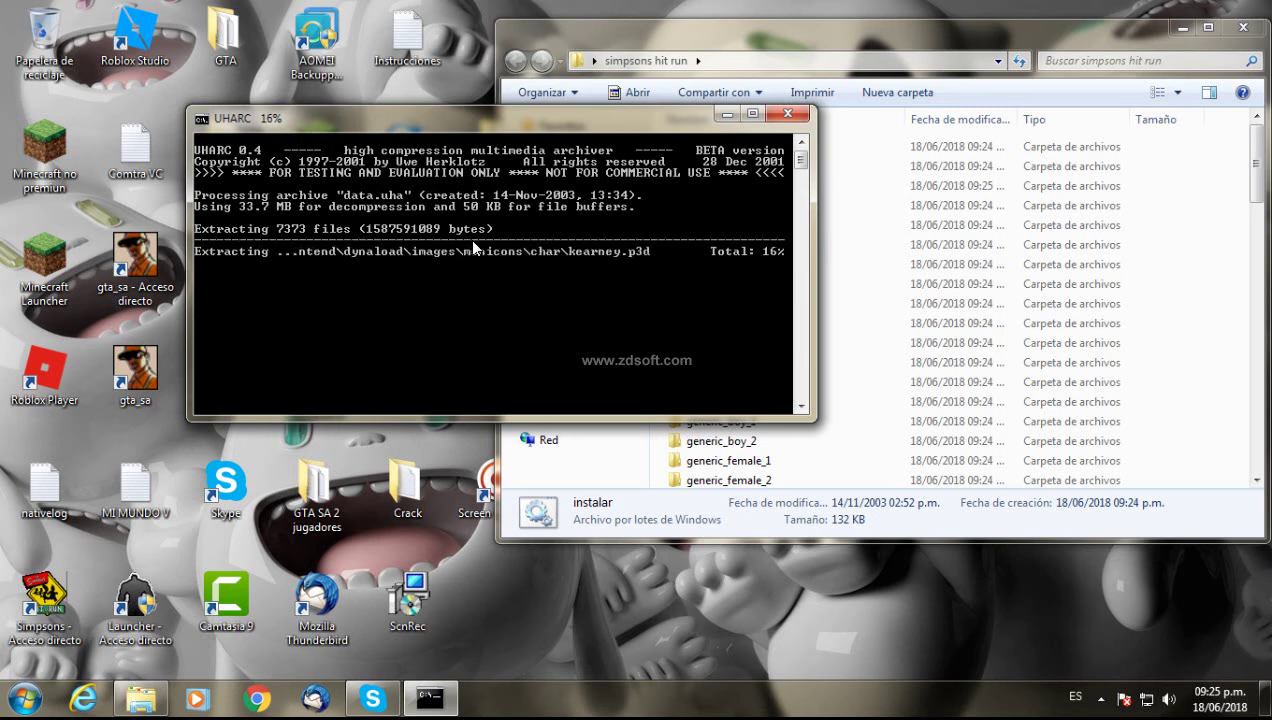
left_click(729, 114)
View the general properties of the Simpsons desktop shortcut and close them without changes.
right_click(55, 610)
left_click(100, 596)
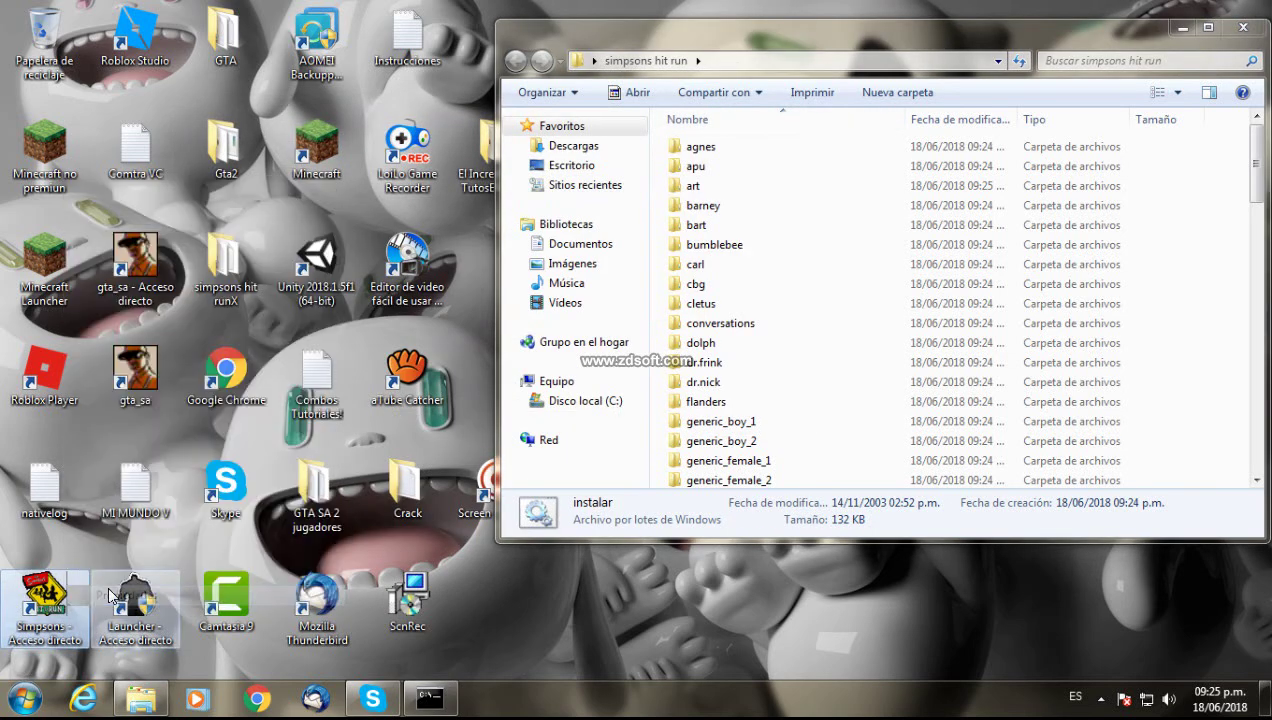
left_click(122, 231)
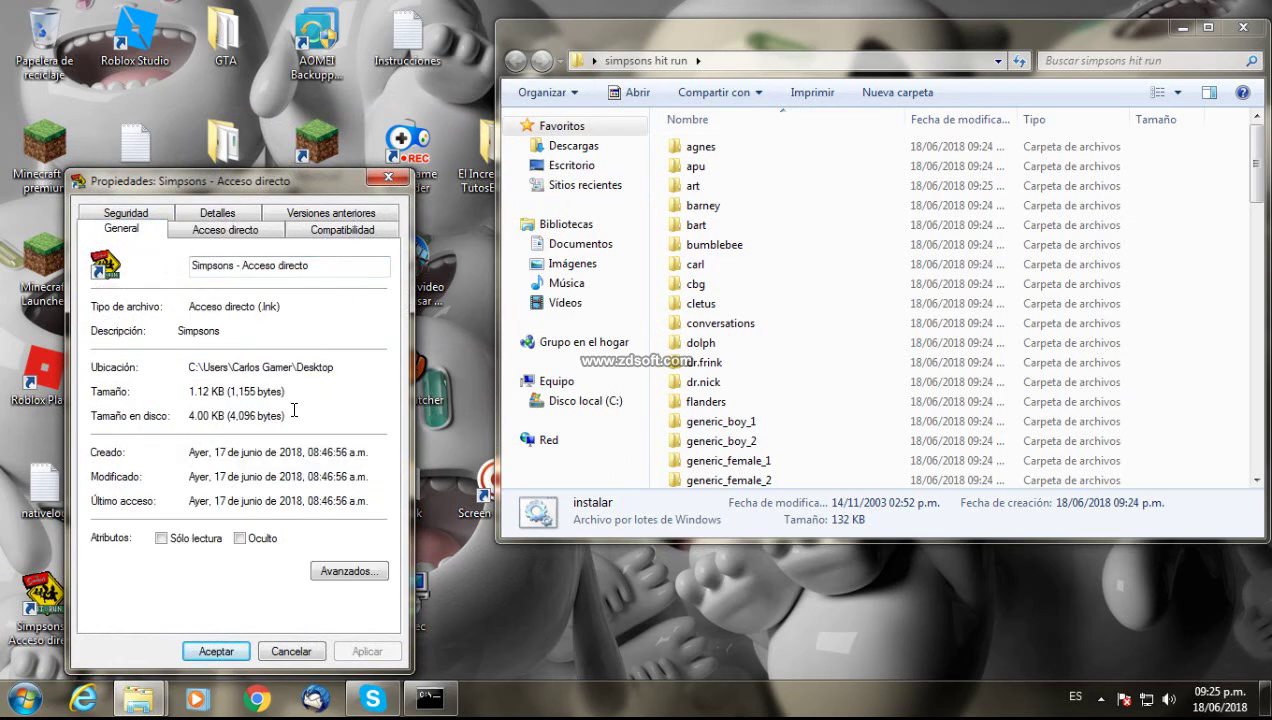
left_click(287, 651)
Check the size on disk of all contents of the simpsons hit runX folder and return to the extraction console.
double_click(210, 277)
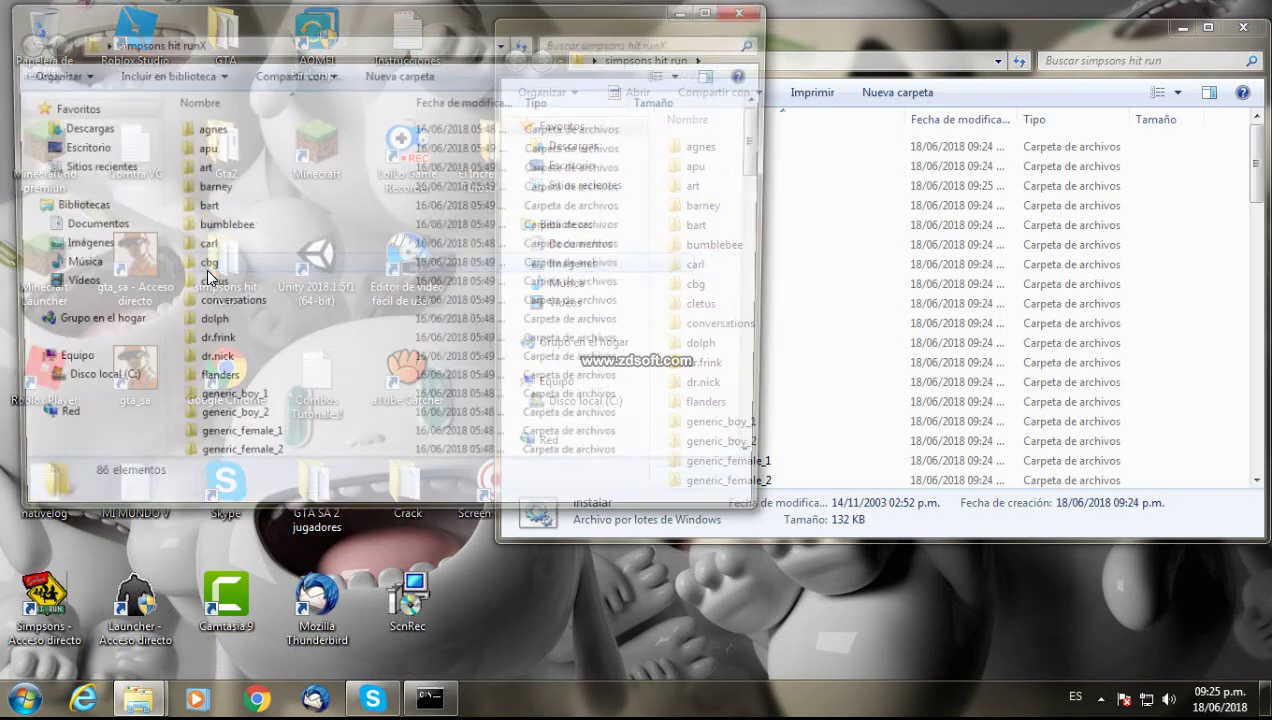
left_click(690, 128)
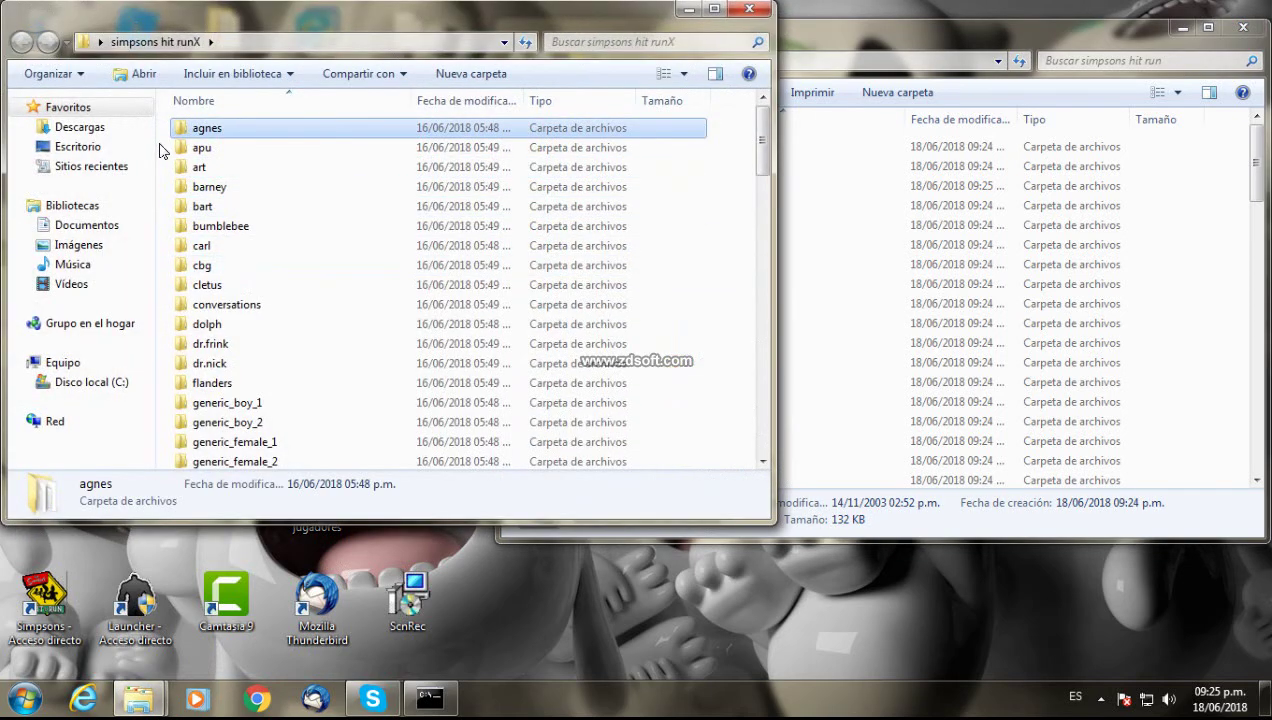
left_click_drag(160, 148, 568, 634)
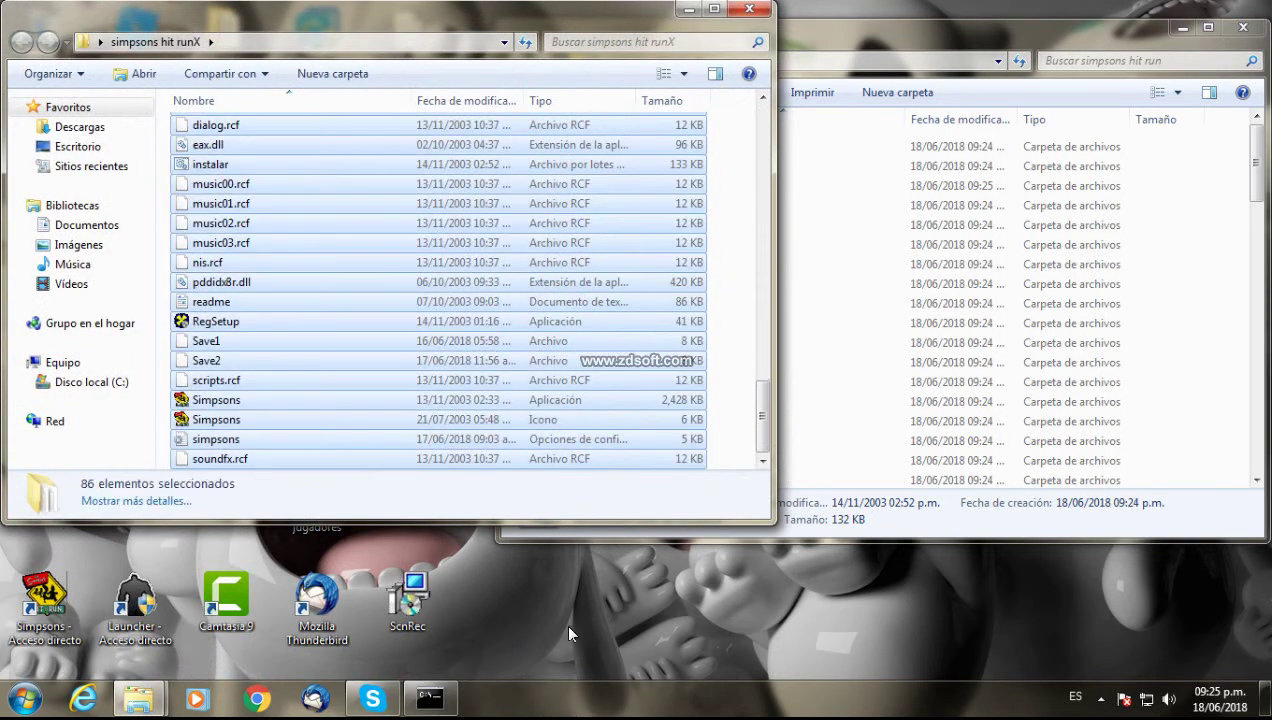
right_click(495, 446)
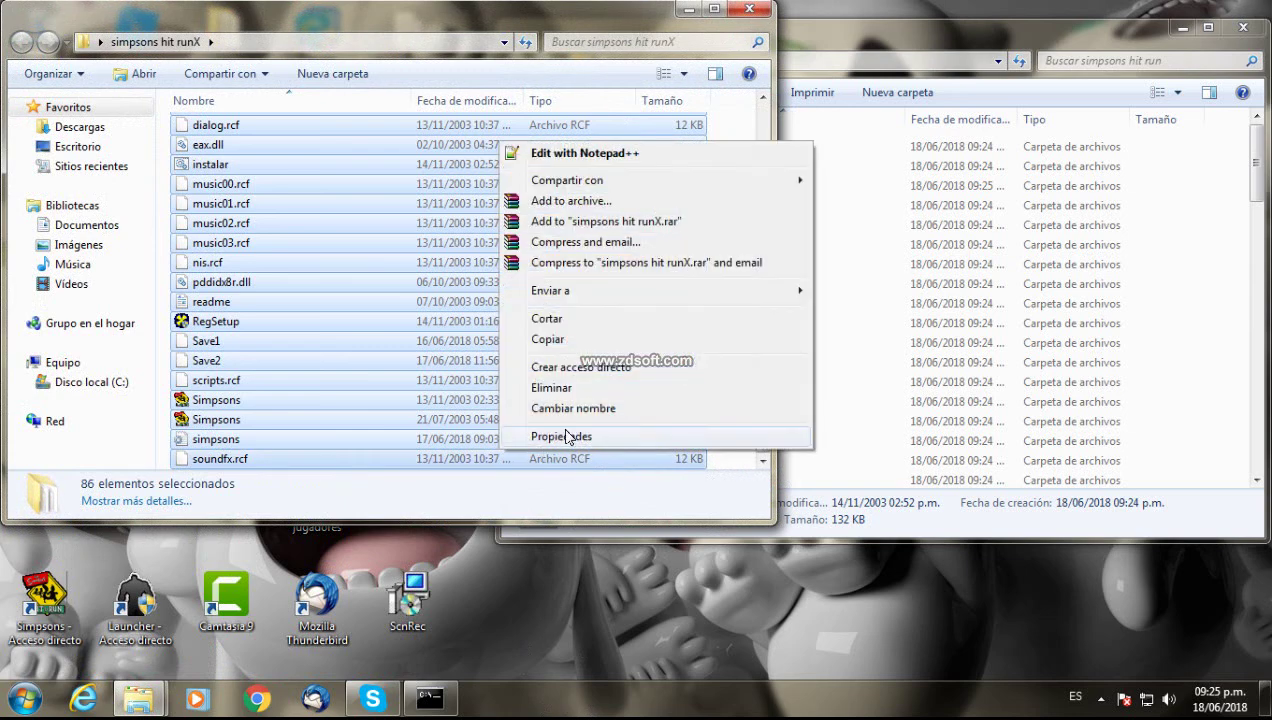
left_click(564, 436)
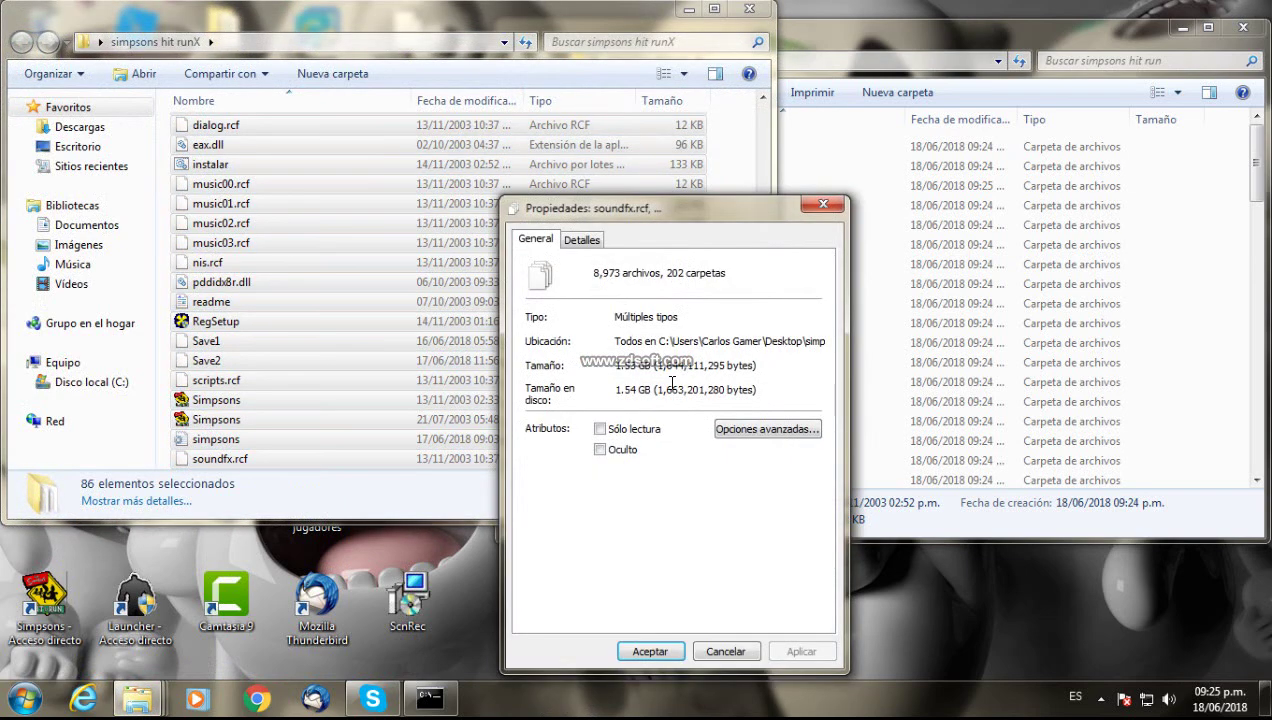
left_click_drag(672, 385, 758, 389)
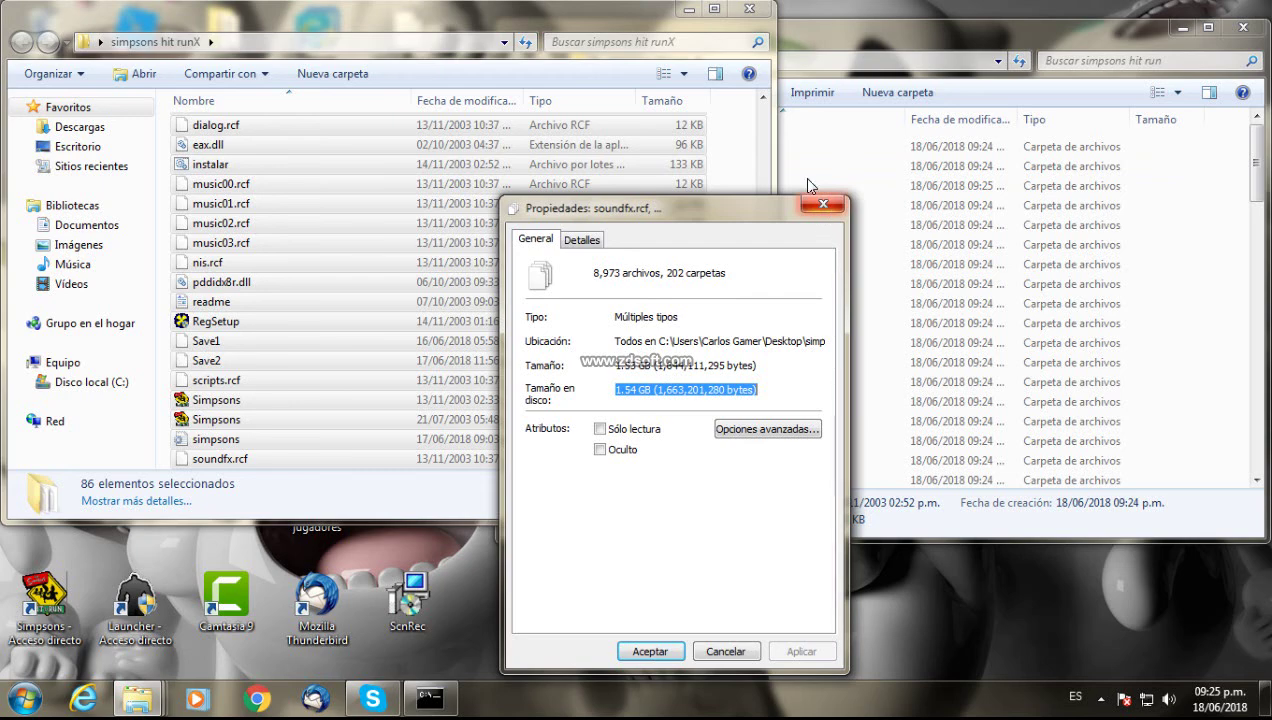
left_click(822, 205)
left_click(733, 199)
left_click(754, 16)
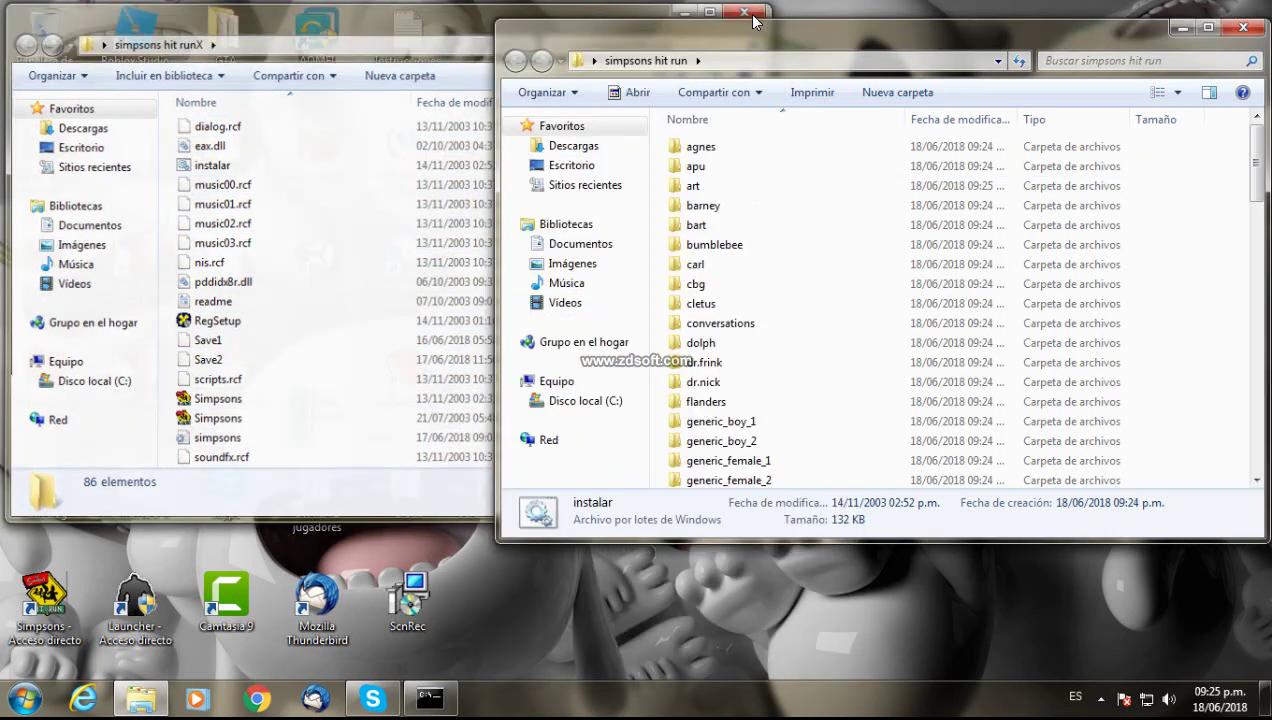
left_click(445, 692)
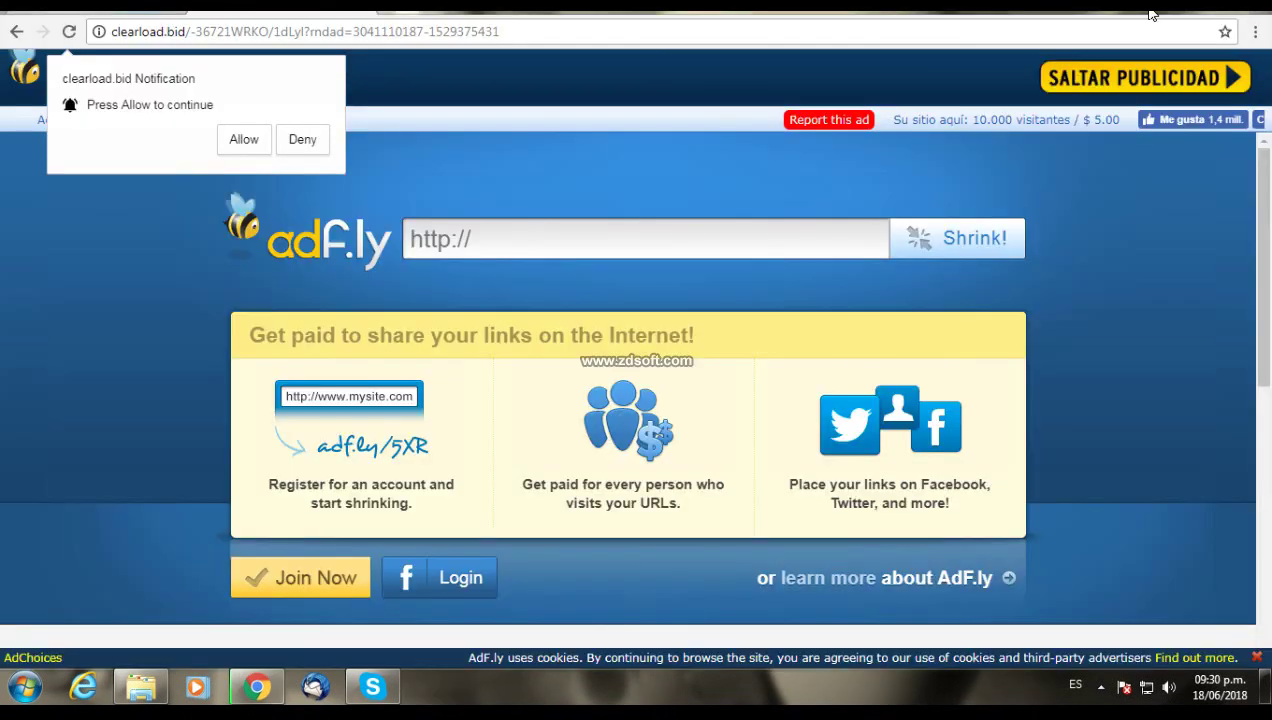
Skip the adf.ly advertisement for the Traductor TSHAR link and close the leftover advertisement tab.
left_click_drag(1092, 15, 1090, 2)
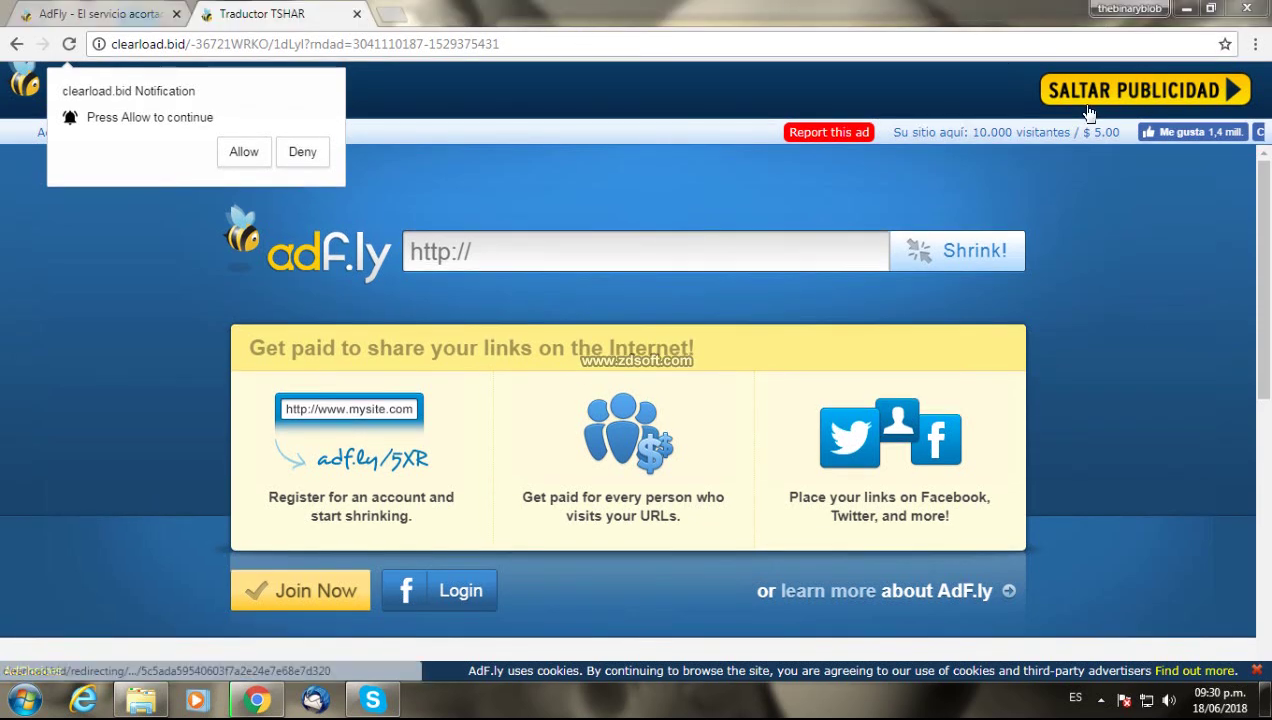
left_click(1064, 88)
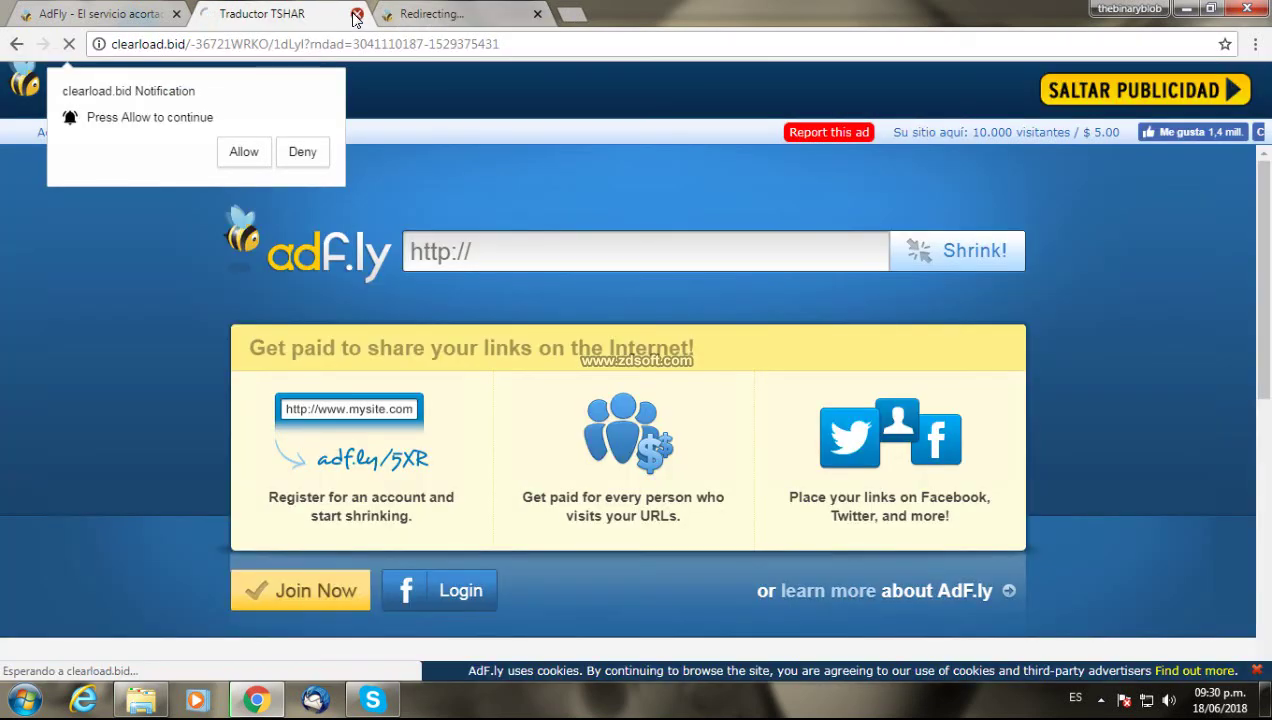
left_click(357, 14)
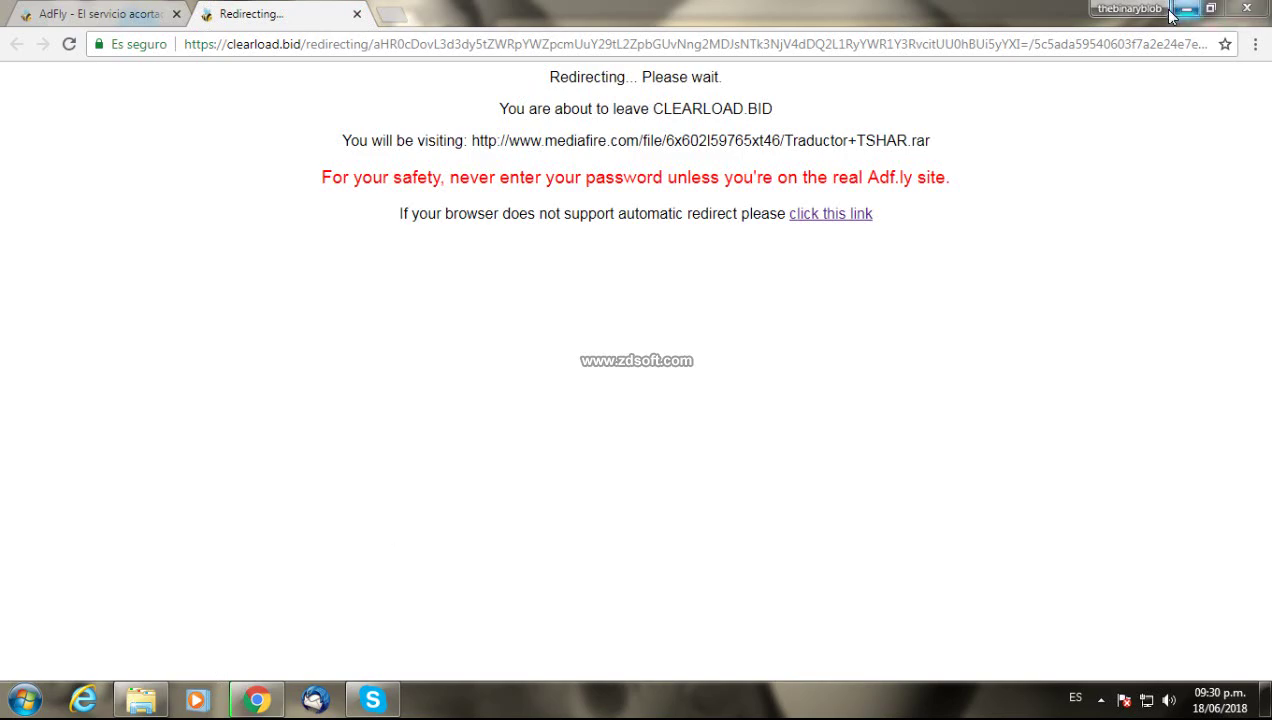
Minimize the browser and examine the extracted files in the maximized simpsons hit run folder window through to the end of the list.
left_click(1130, 8)
left_click(1046, 196)
left_click_drag(1012, 75, 40, 0)
scroll(756, 514, "up", 6)
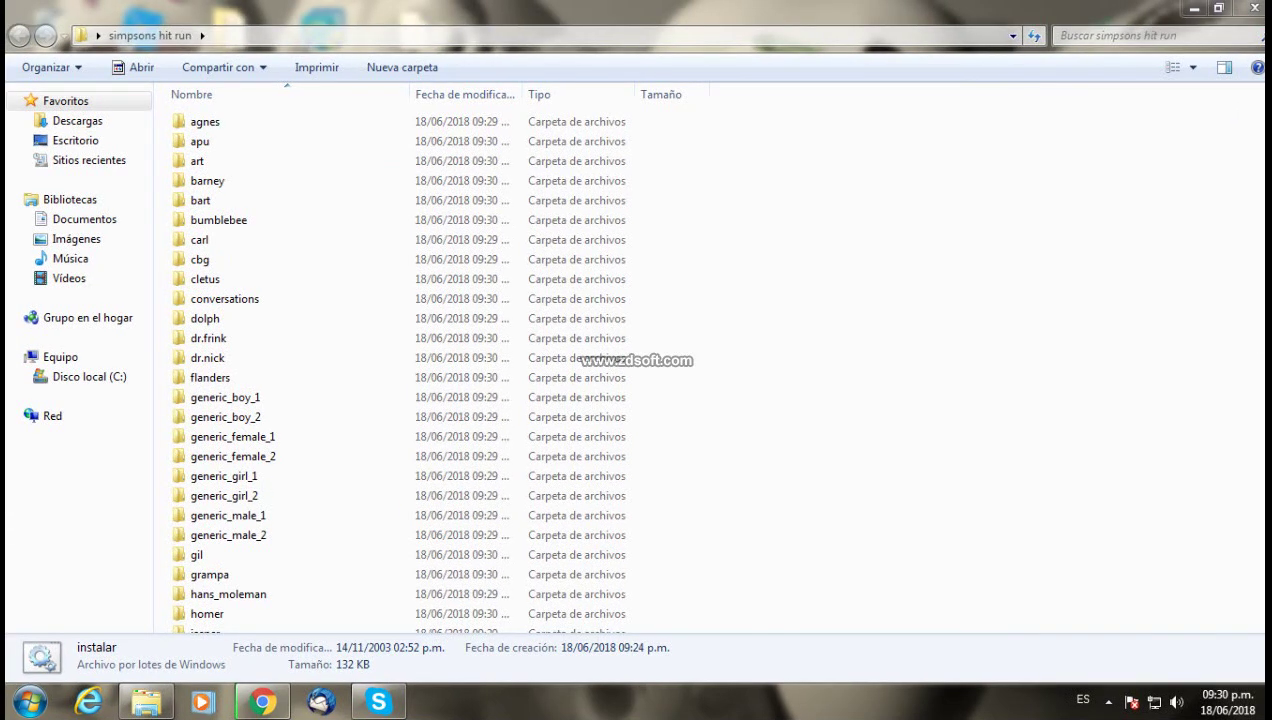
scroll(1264, 262, "down", 9)
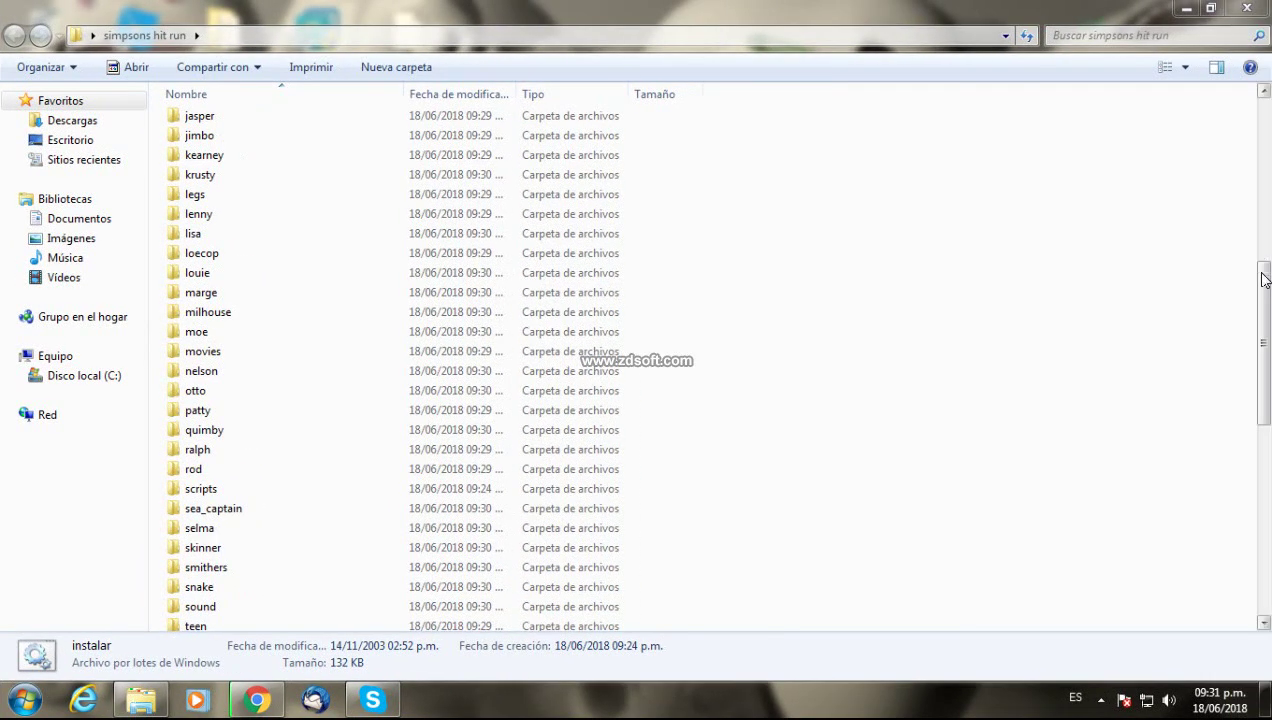
left_click(1250, 440)
scroll(1245, 500, "down", 10)
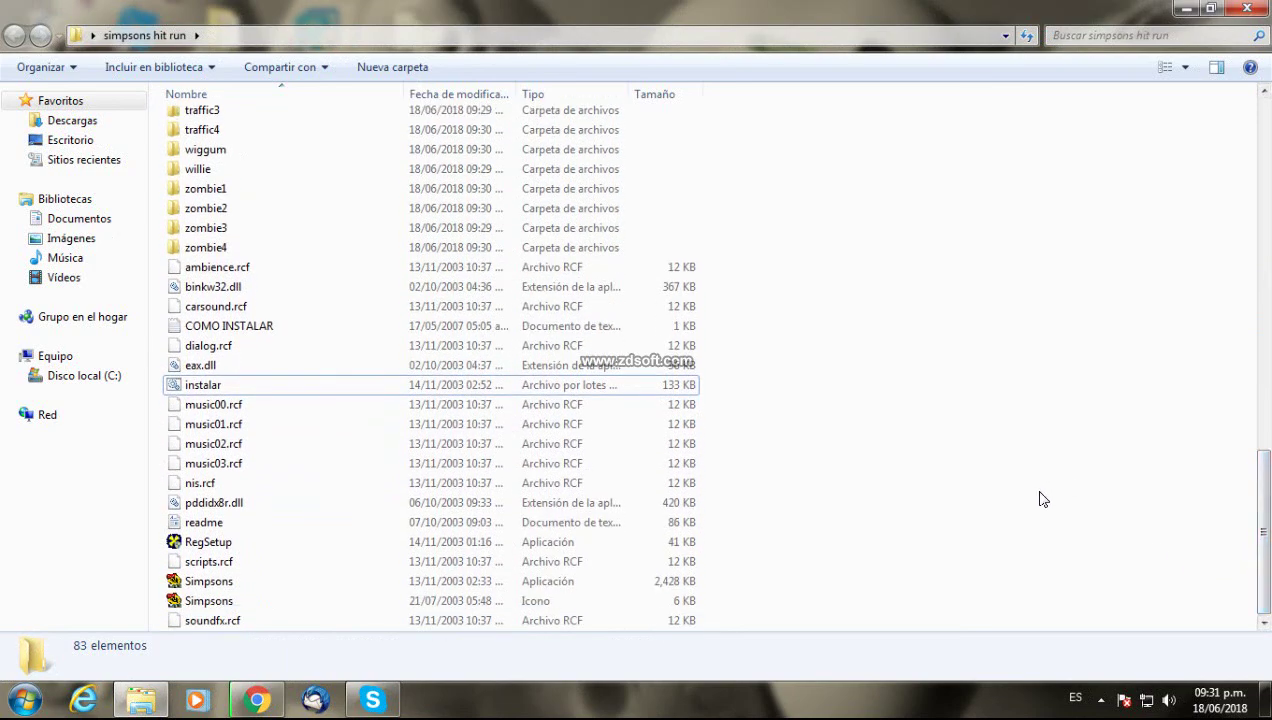
Return to the browser, open its downloads page and remove the cancelled Los Simpsons Hit Run (1).rar entry.
left_click(240, 706)
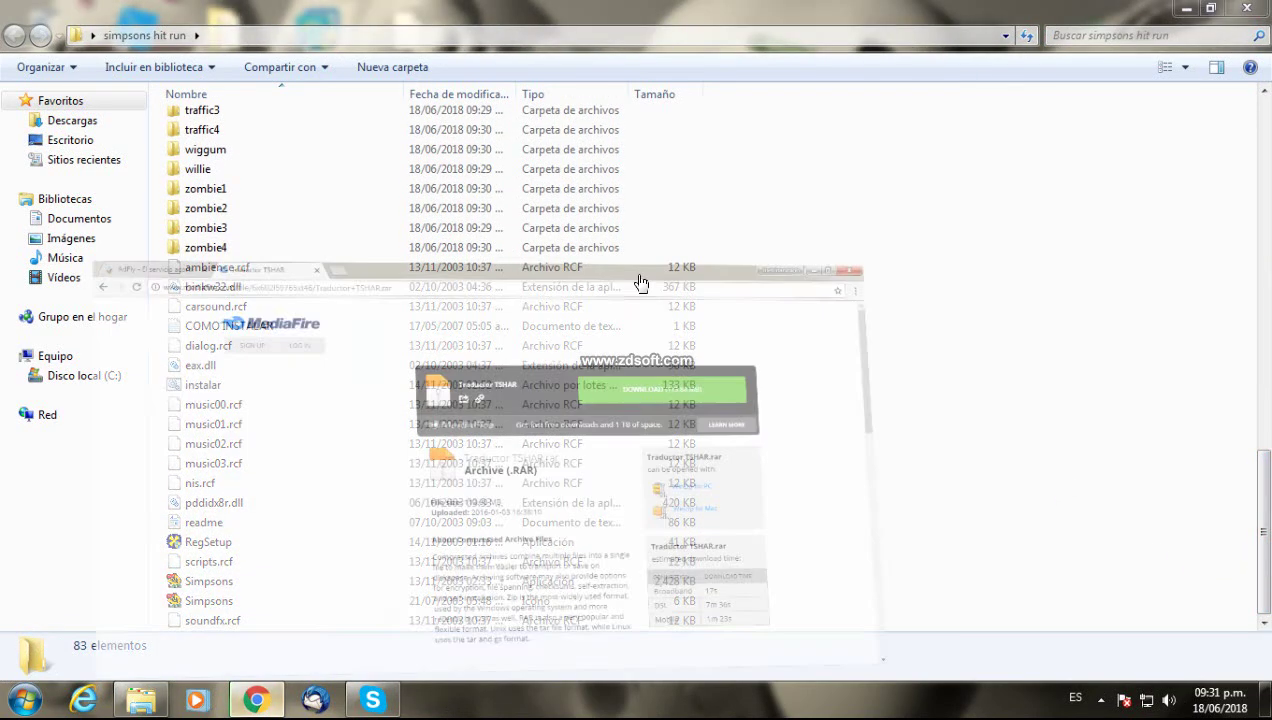
left_click(1253, 45)
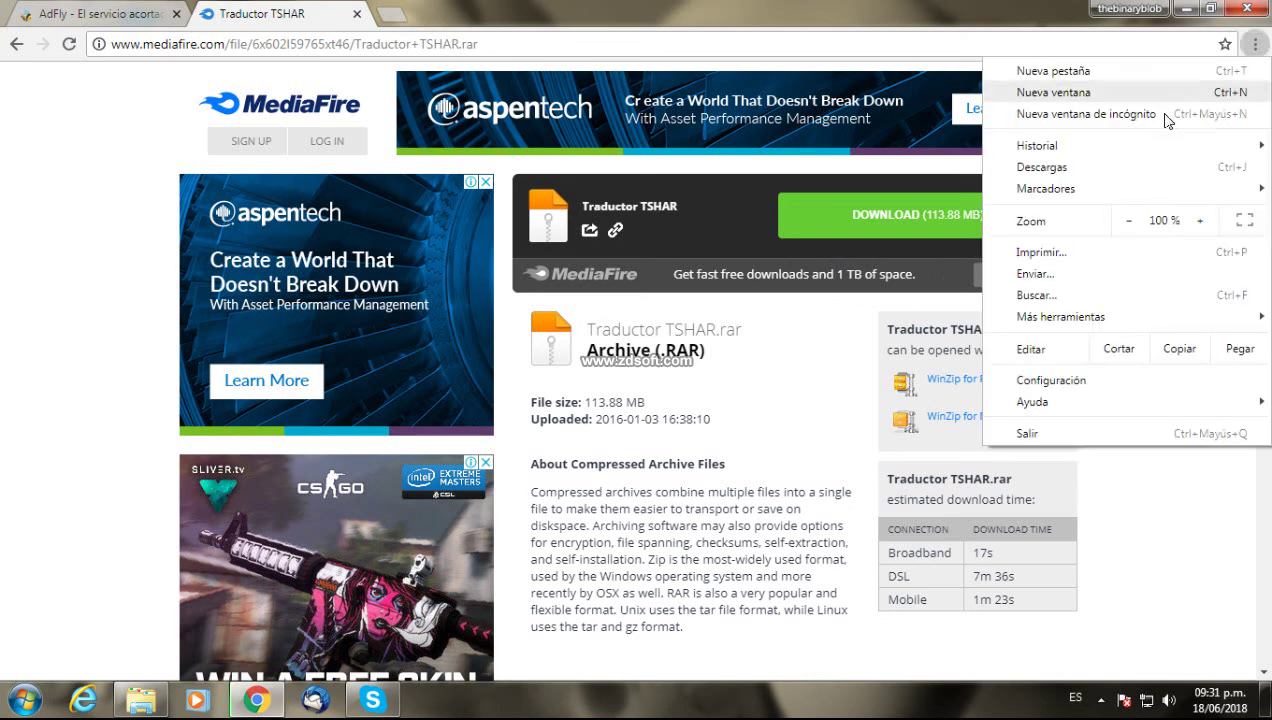
key("Escape")
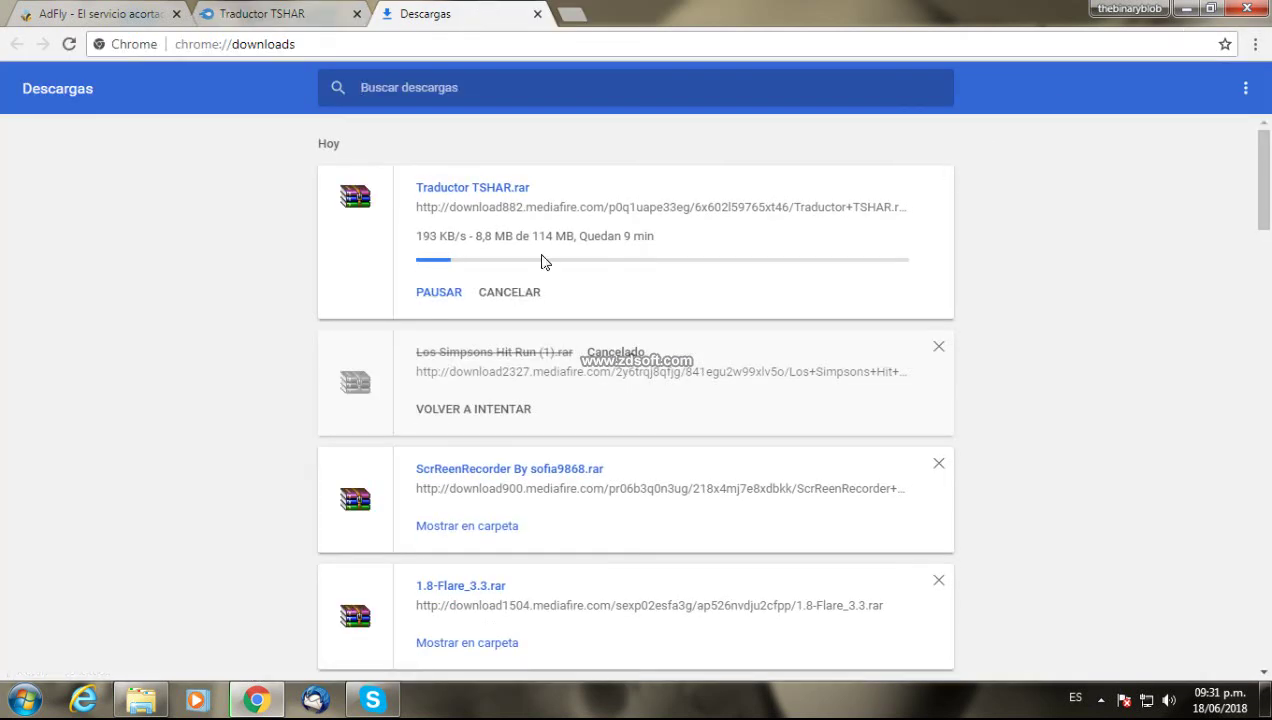
left_click(938, 346)
Look through the older entries of the download history, with a brief check of the files on the desktop.
scroll(1056, 310, "down", 4)
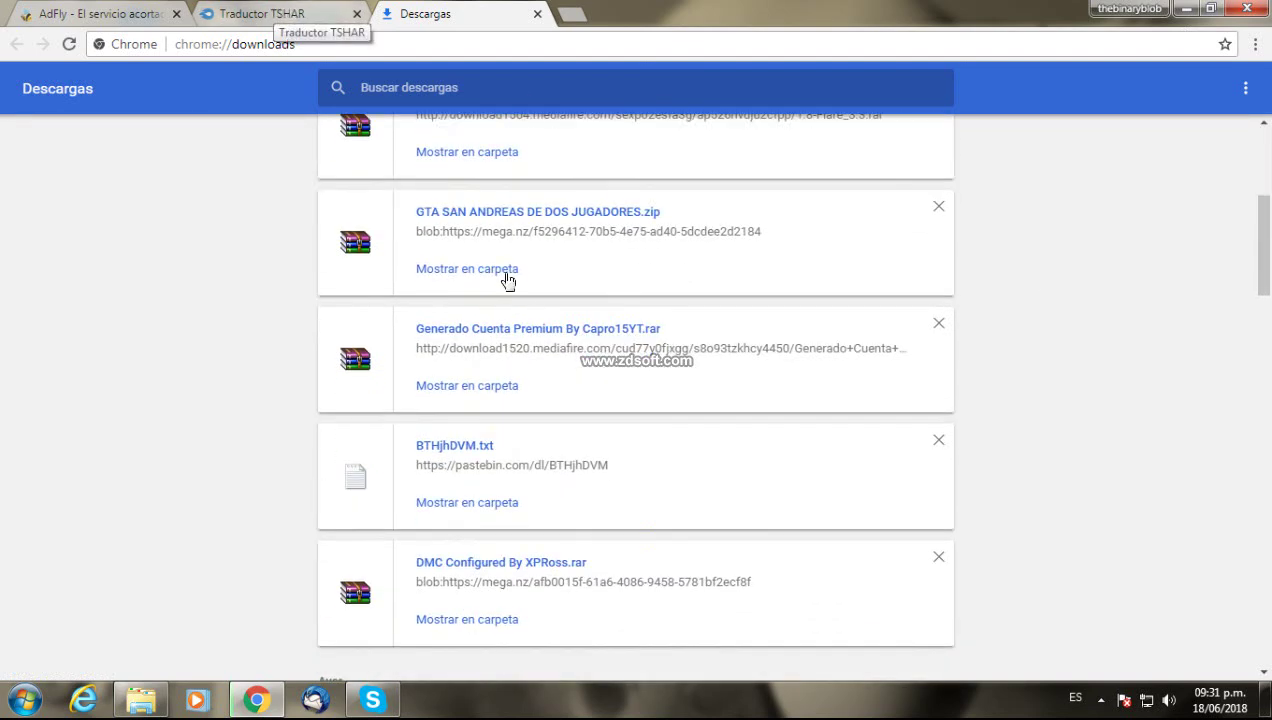
scroll(525, 315, "down", 5)
scroll(525, 315, "down", 5)
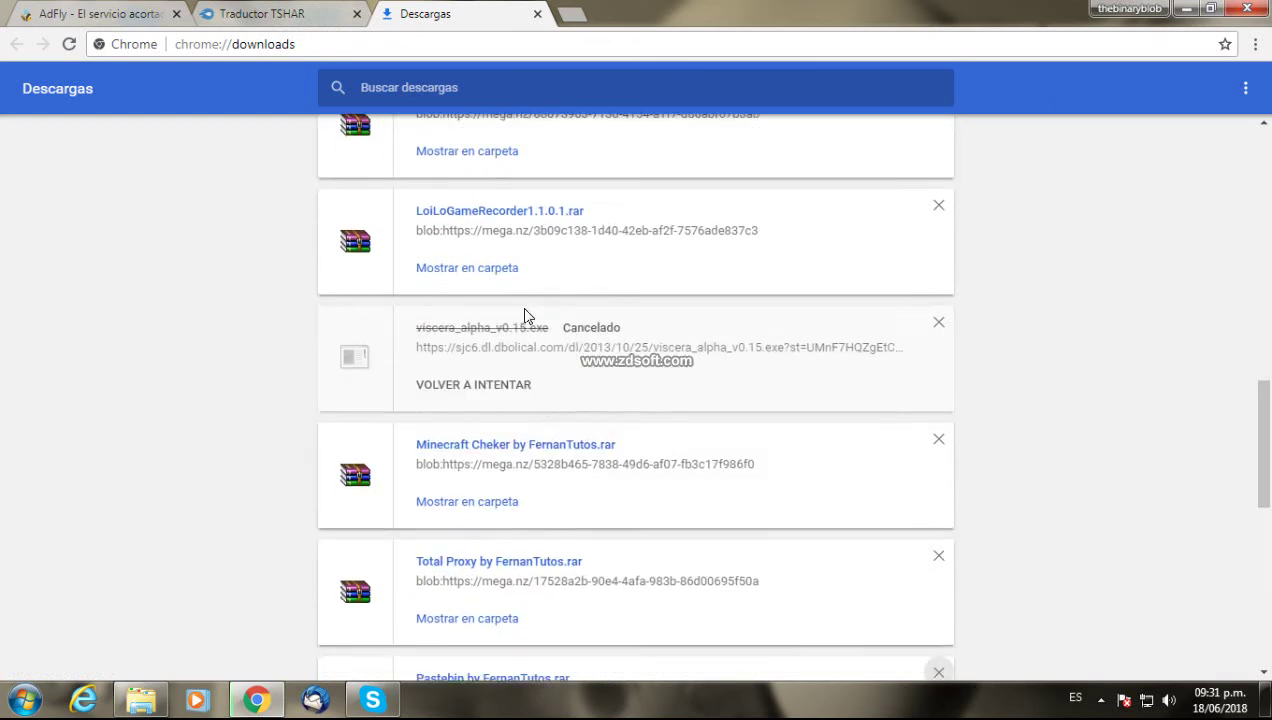
scroll(525, 317, "down", 8)
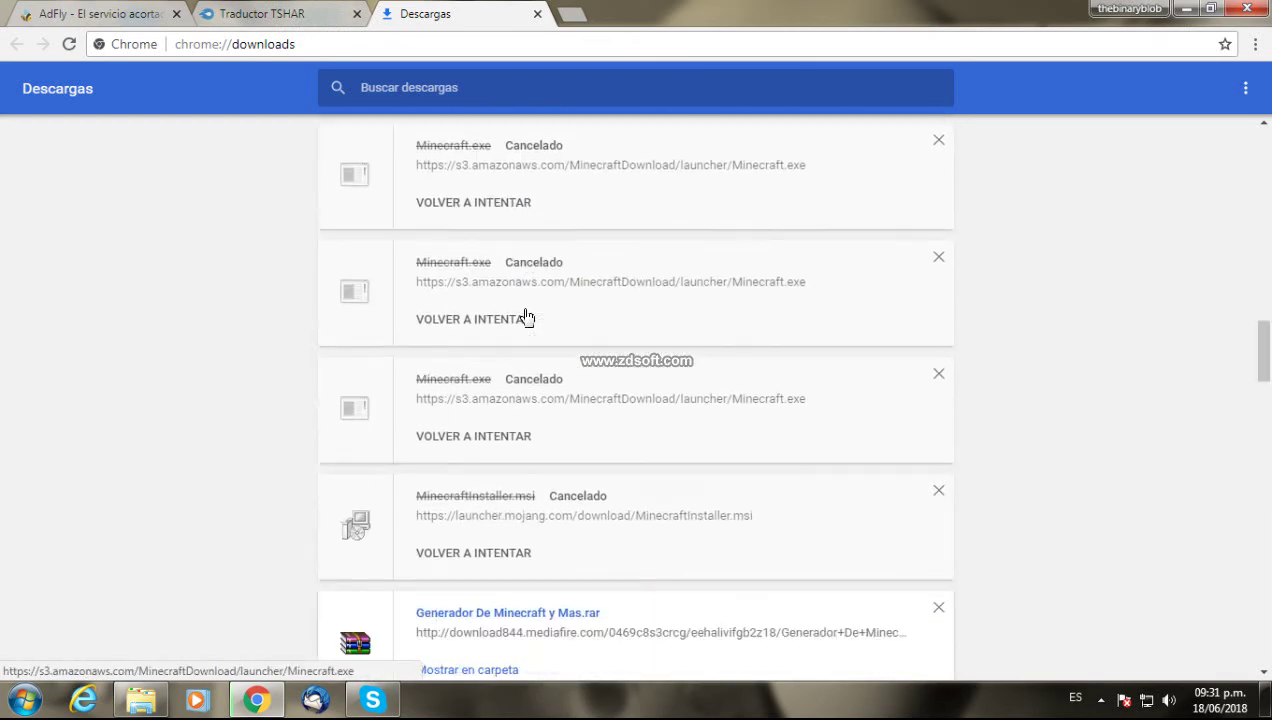
scroll(530, 295, "down", 5)
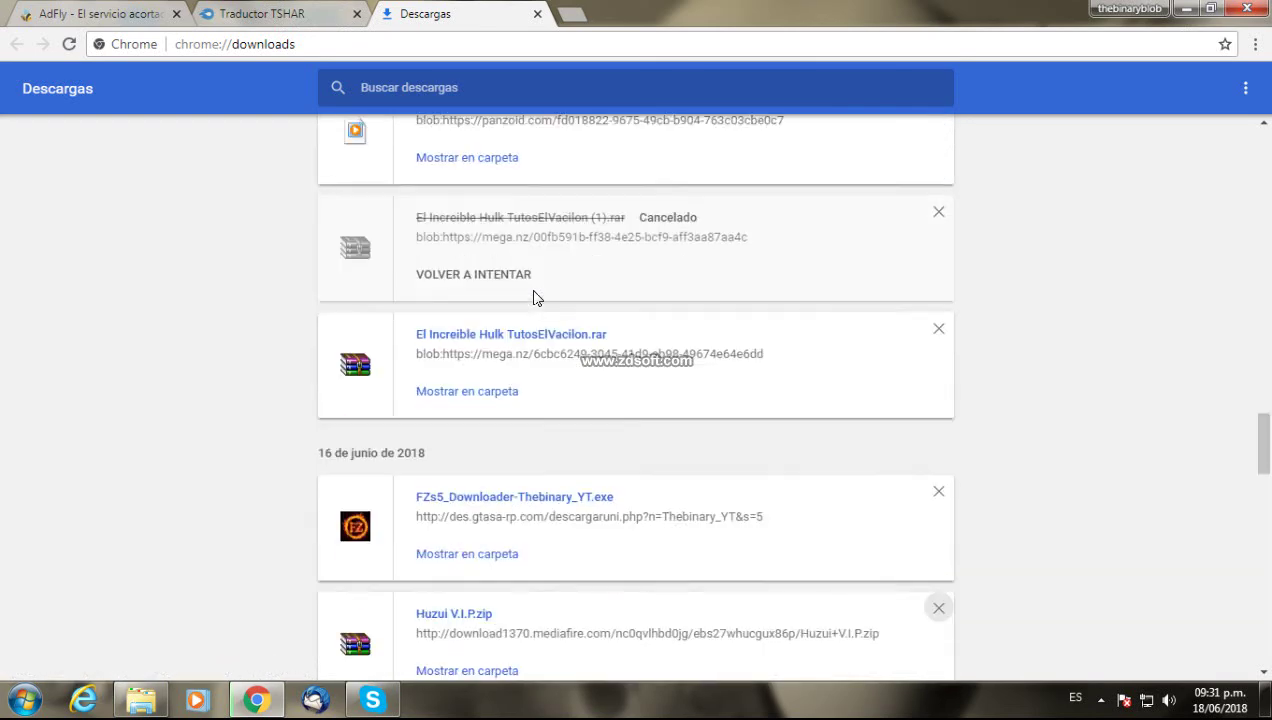
scroll(503, 290, "down", 8)
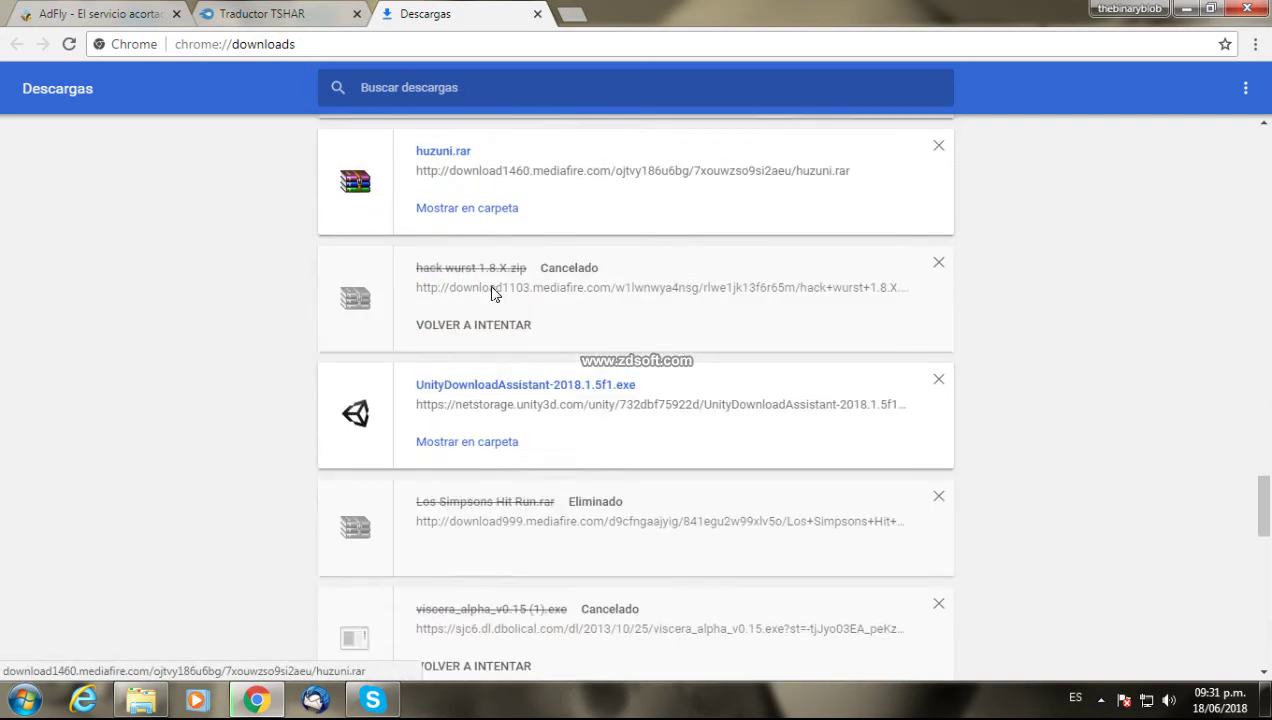
scroll(491, 294, "down", 2)
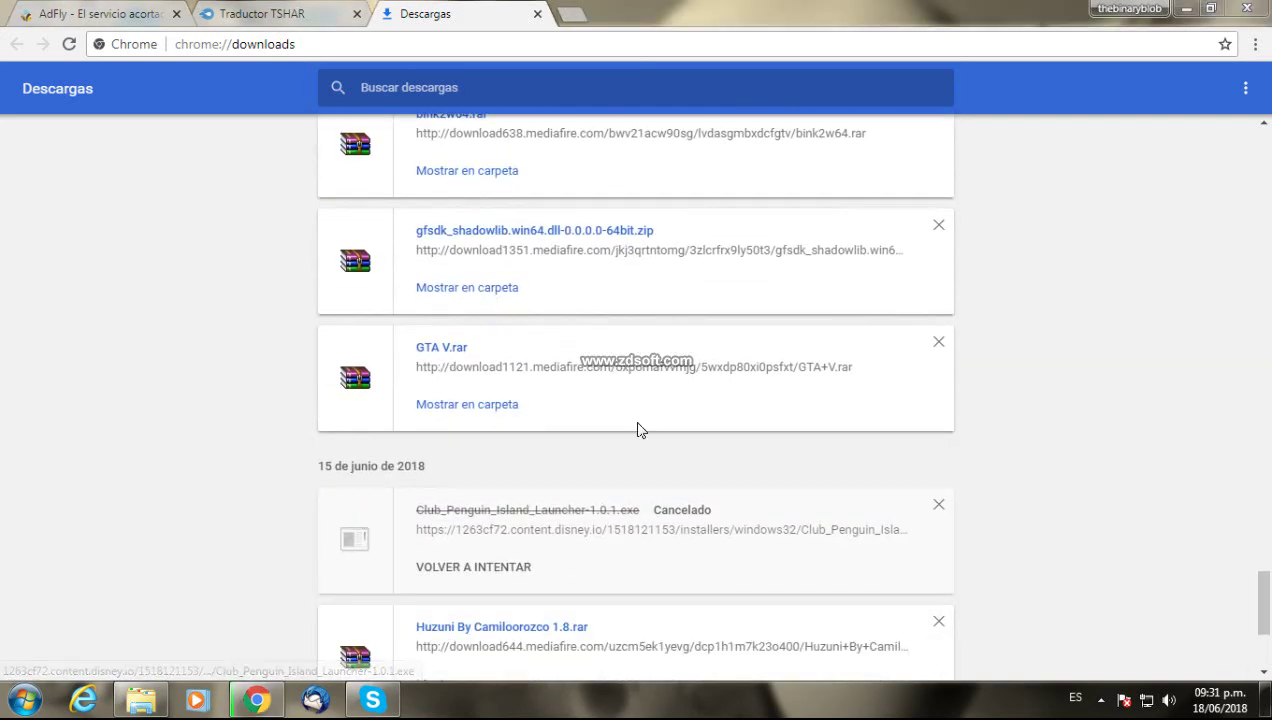
left_click(1266, 700)
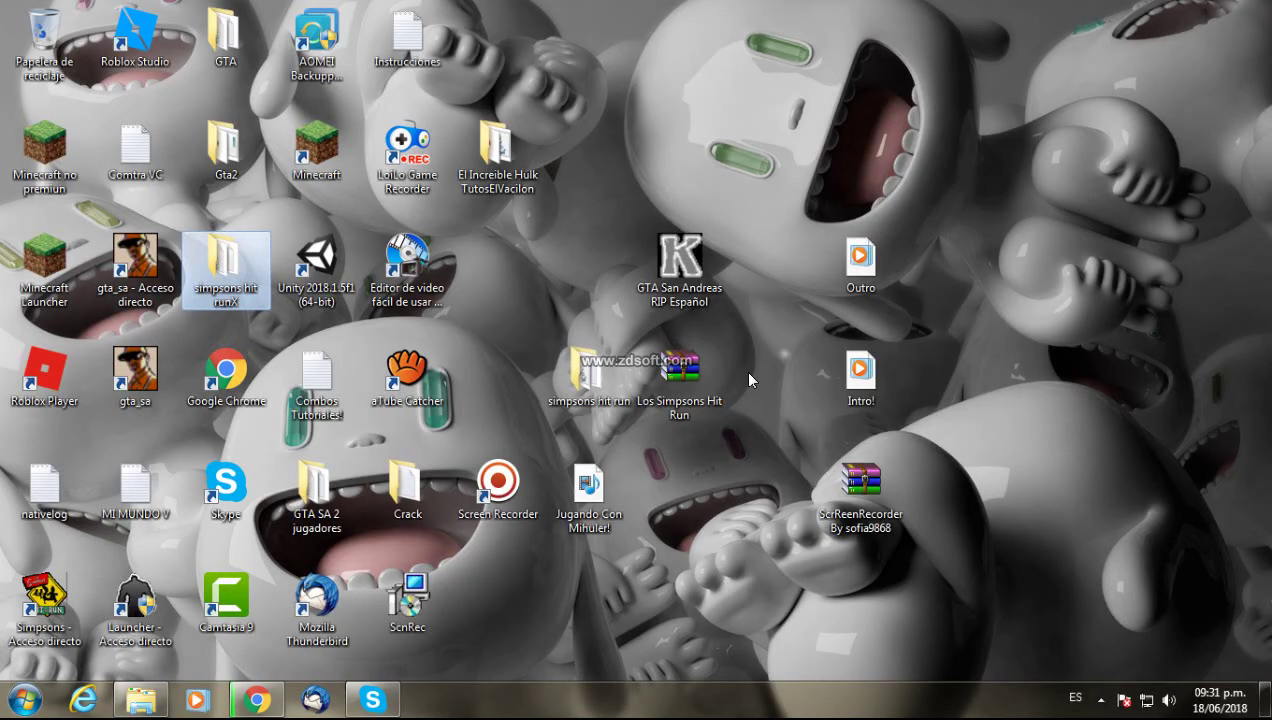
left_click(237, 700)
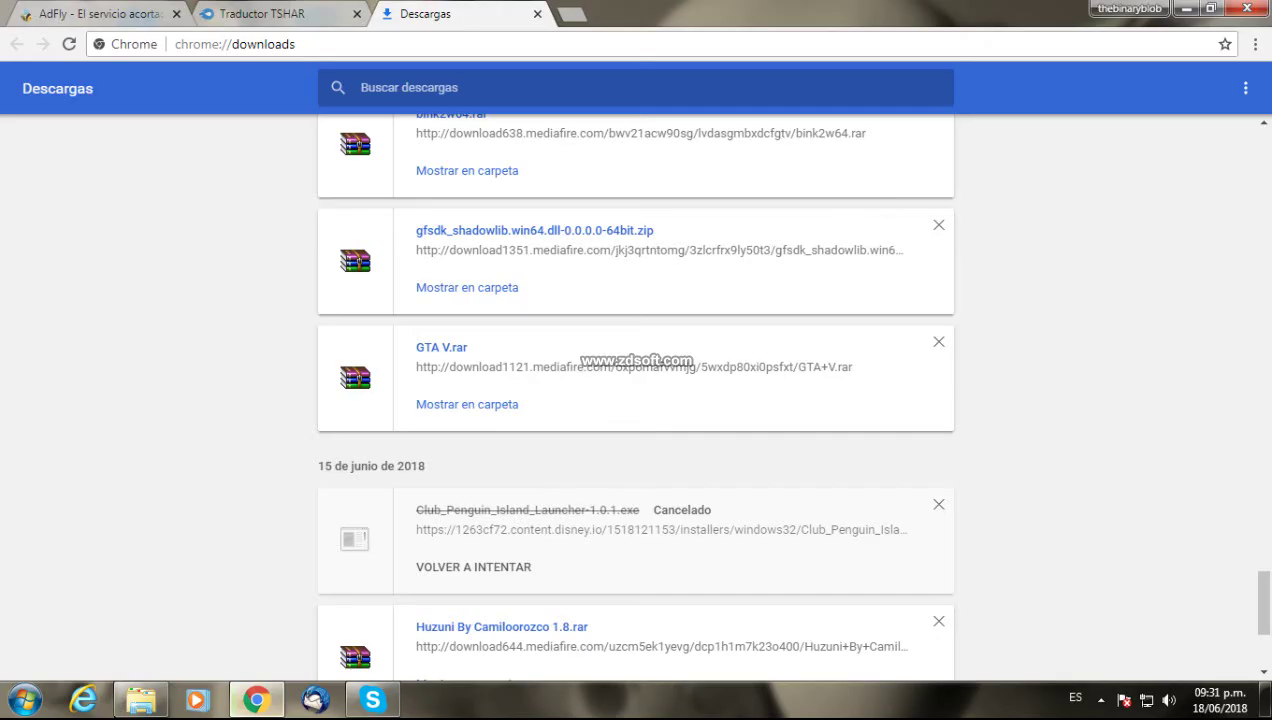
scroll(565, 412, "up", 5)
scroll(798, 434, "down", 5)
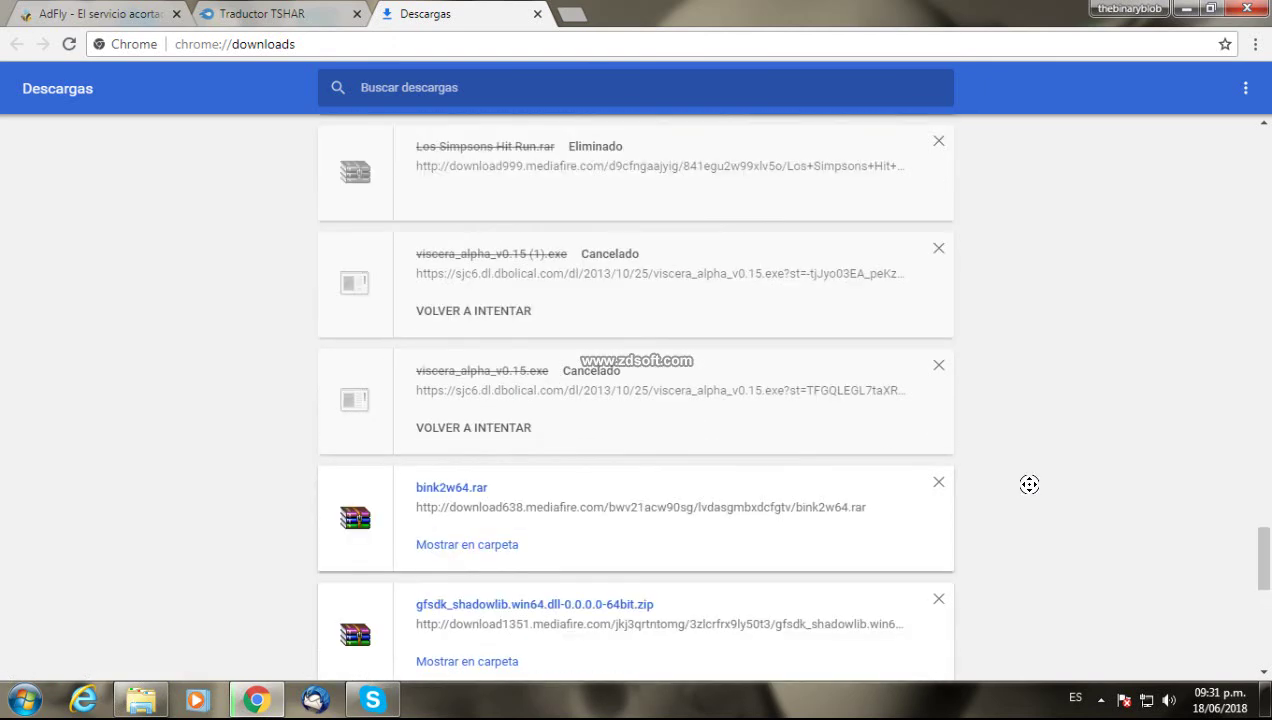
Reload the downloads page and close the MediaFire tab of Traductor TSHAR.
key("F5")
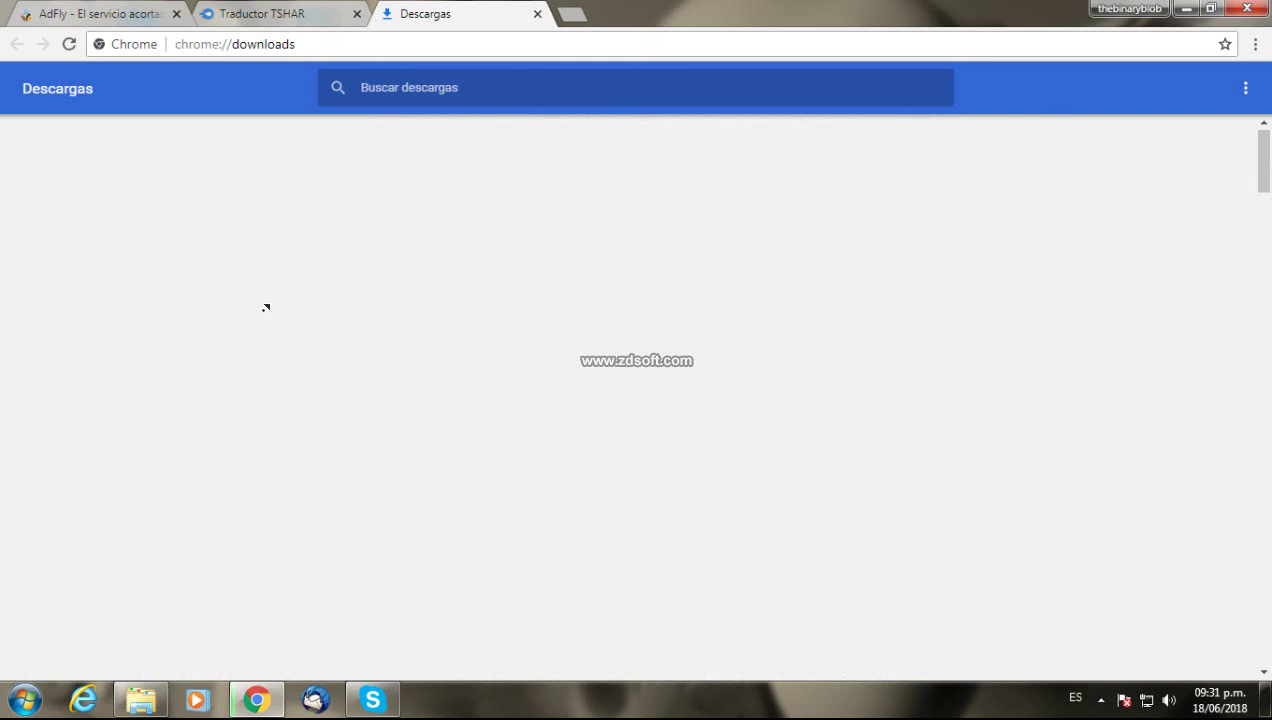
left_click(66, 45)
left_click(280, 20)
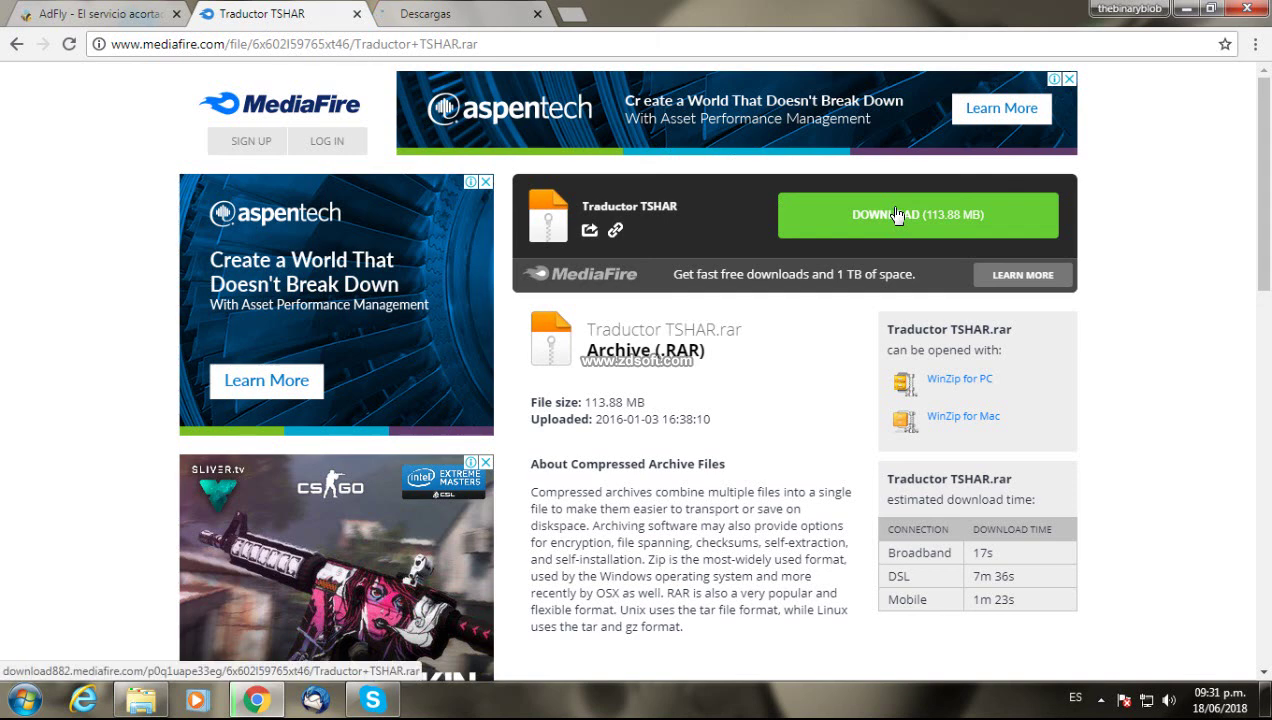
left_click(445, 12)
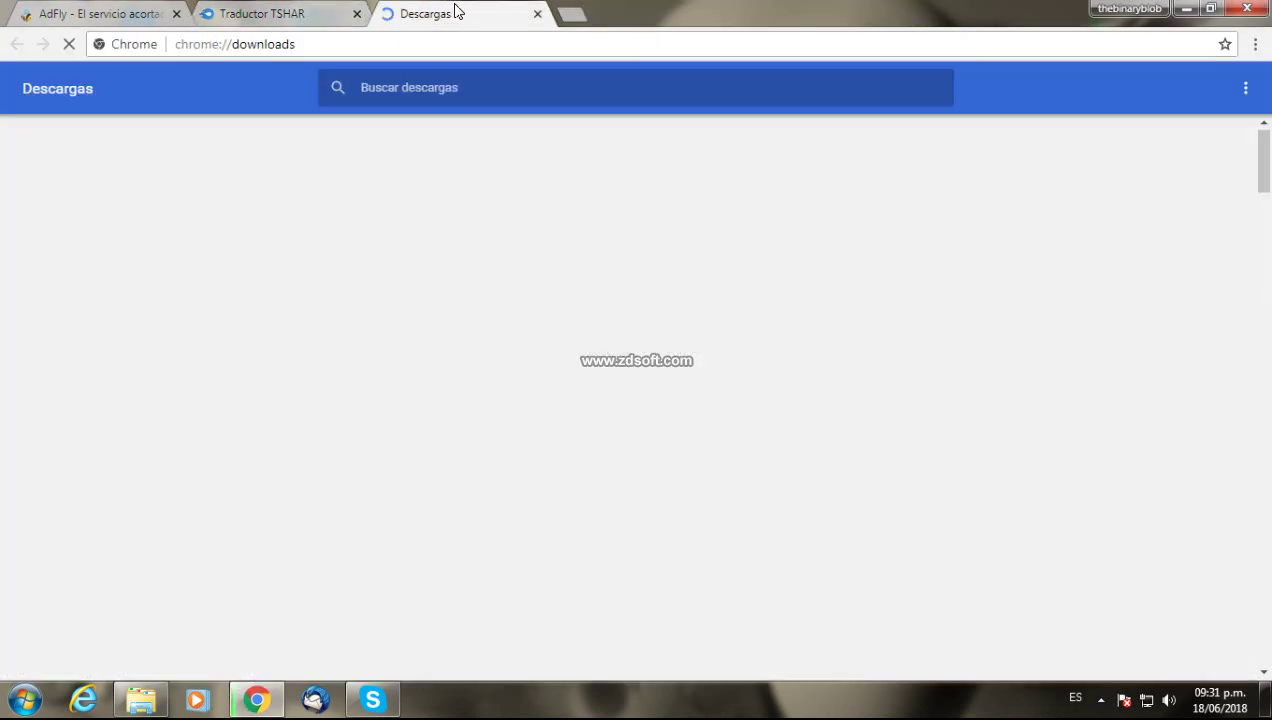
left_click(325, 15)
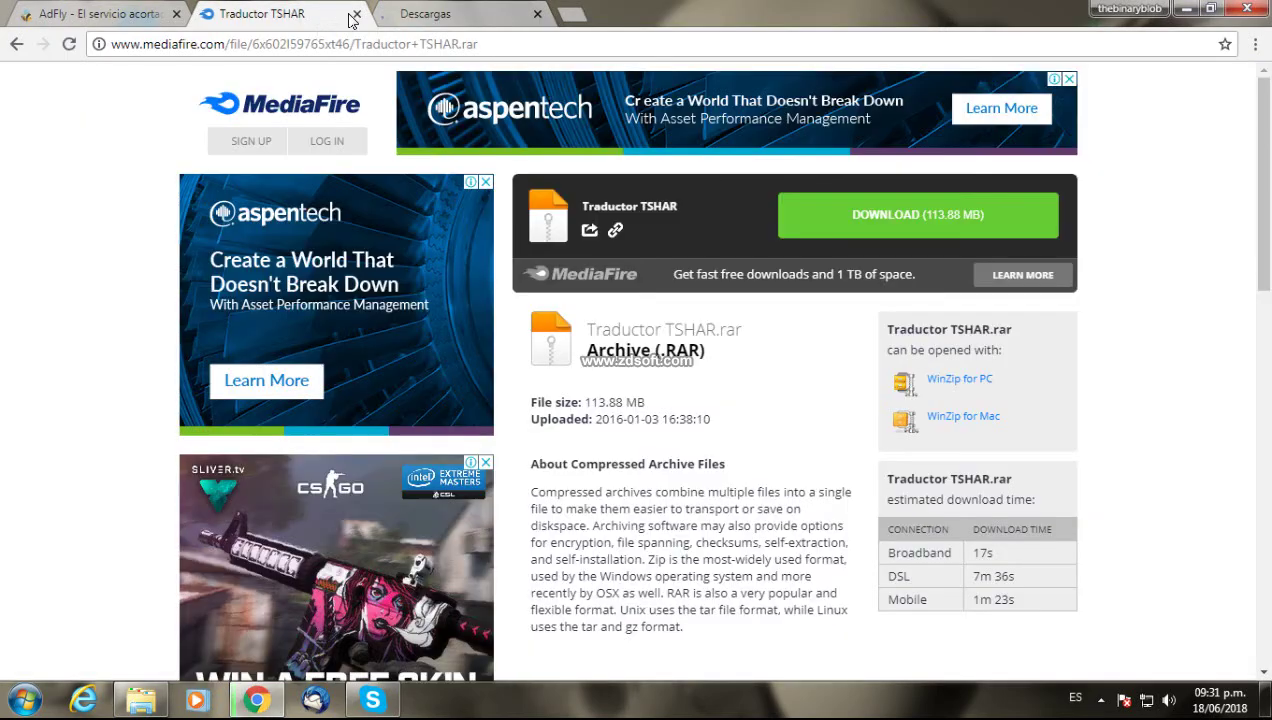
left_click(355, 14)
Look over the monthly earnings chart and shortened links on the AdFly publisher page, and return to the downloads page.
left_click(155, 14)
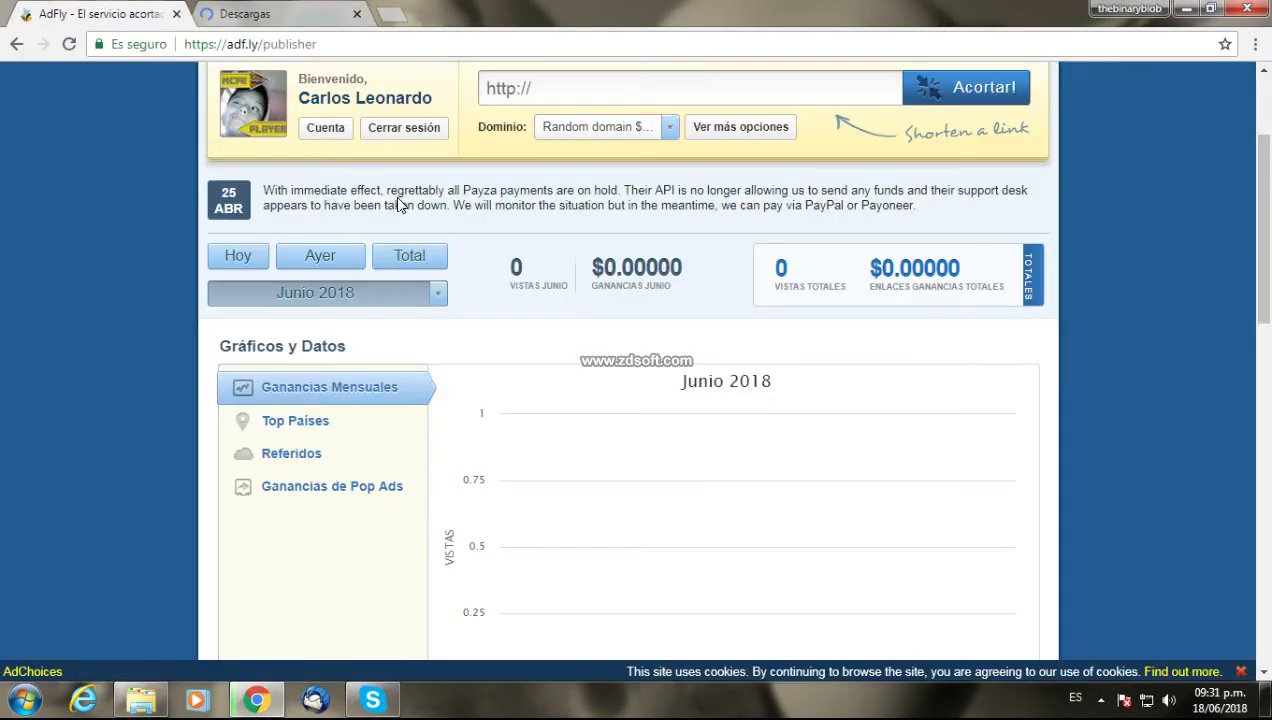
scroll(398, 193, "up", 2)
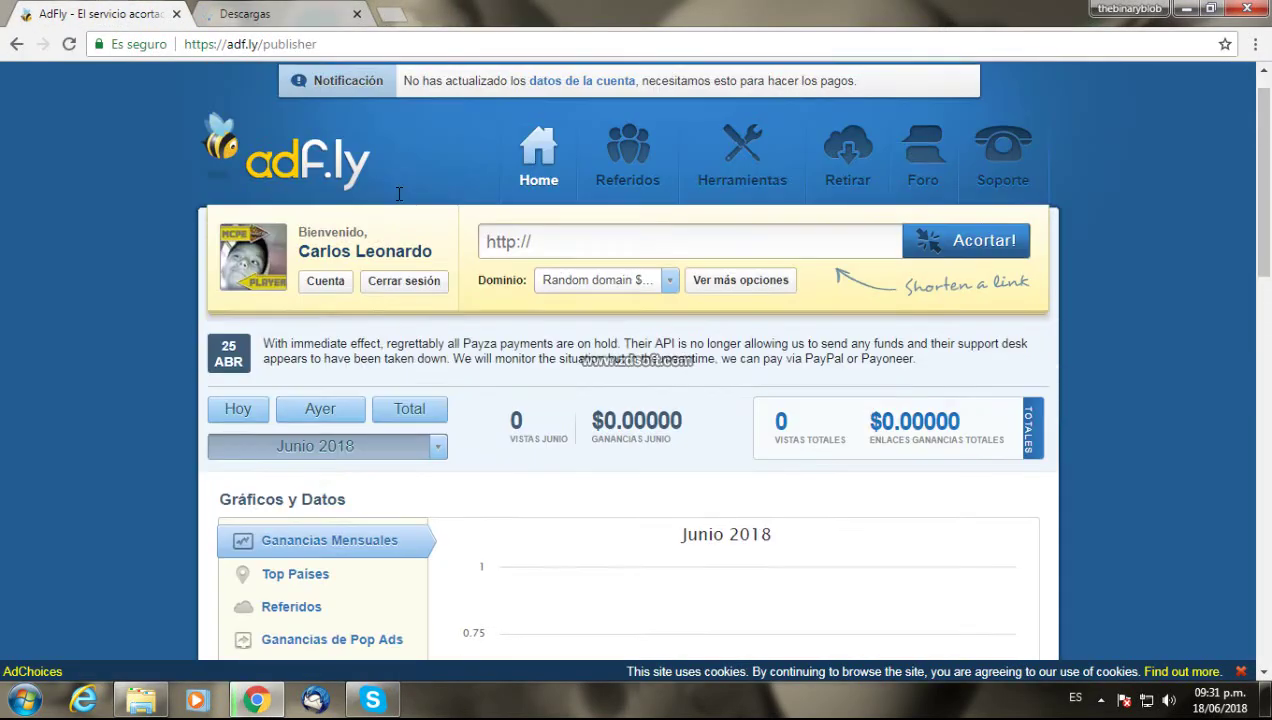
scroll(108, 134, "down", 4)
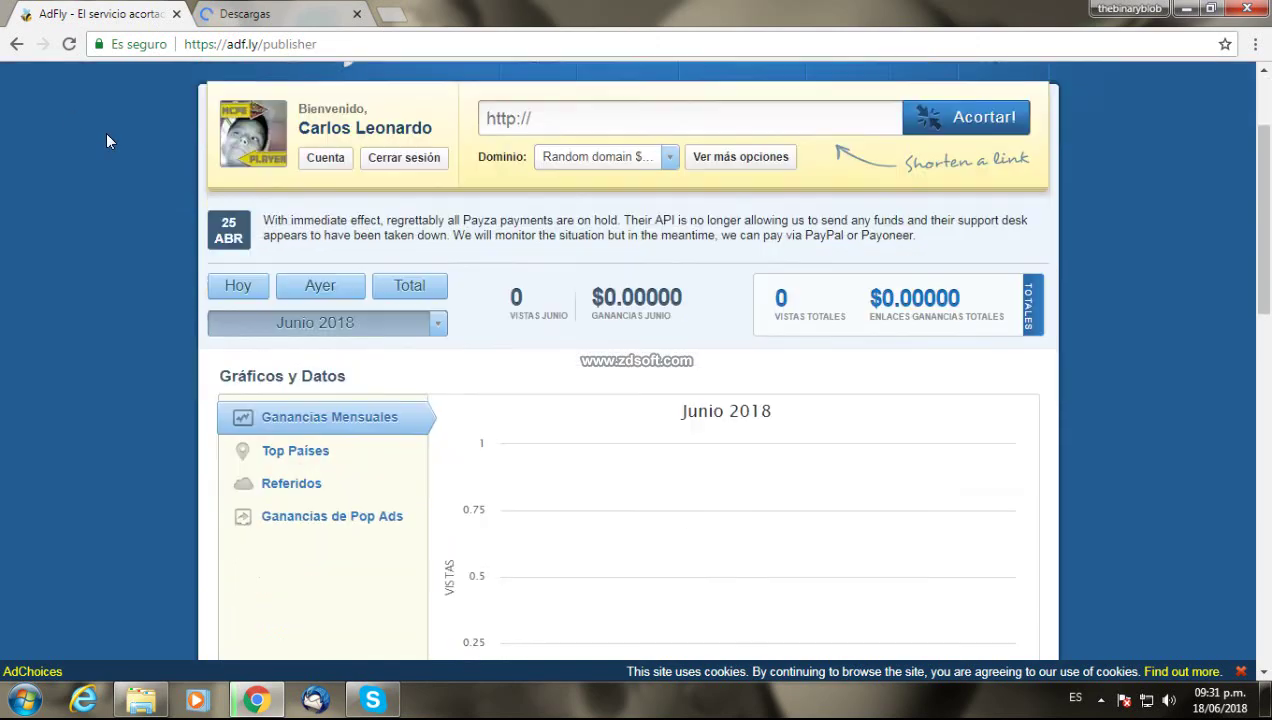
scroll(108, 134, "up", 2)
scroll(110, 143, "down", 3)
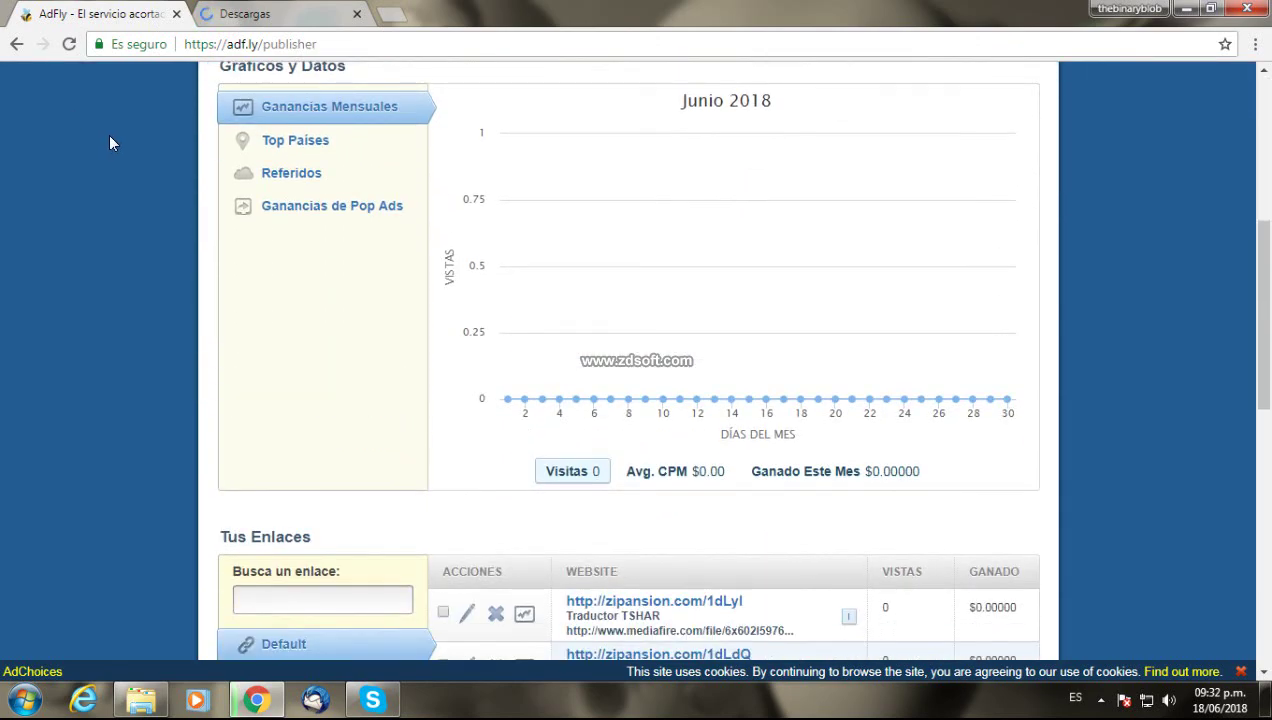
left_click(250, 13)
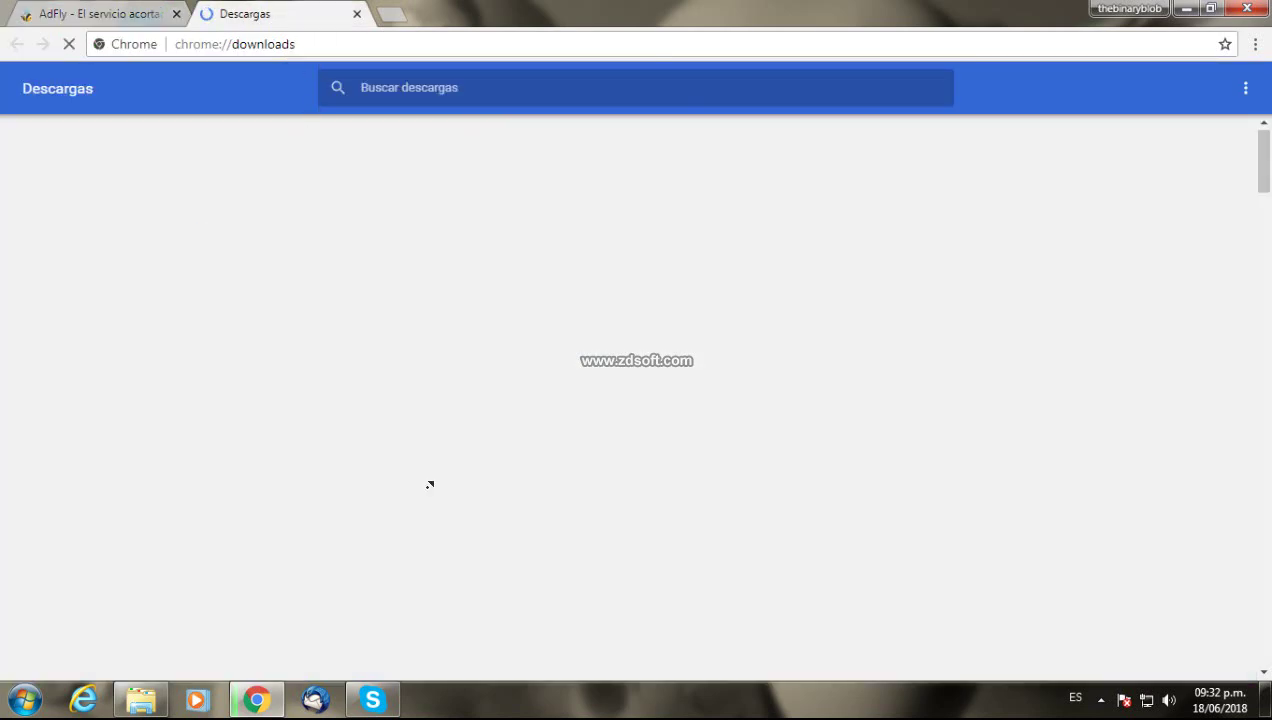
Replace the still-loading downloads tab with a new tab and open the downloads page in it.
left_click(1255, 44)
left_click(732, 91)
left_click(390, 14)
left_click(357, 14)
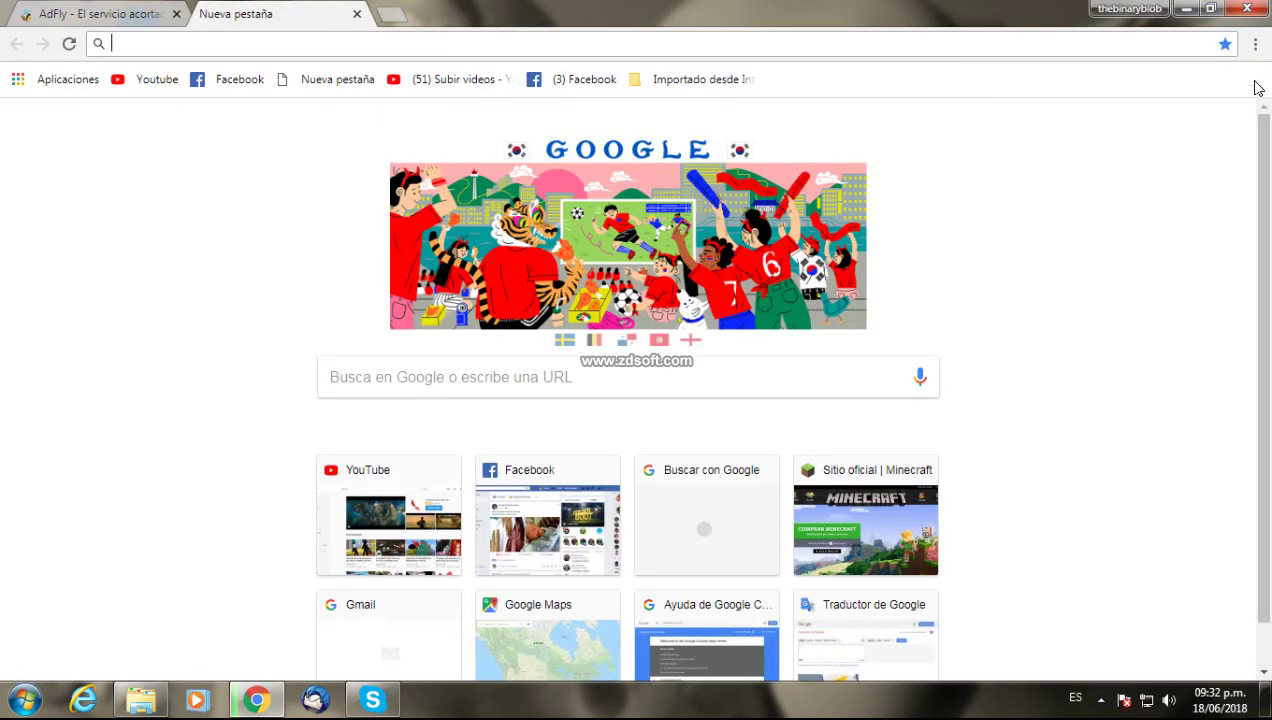
left_click(1255, 44)
left_click(1045, 167)
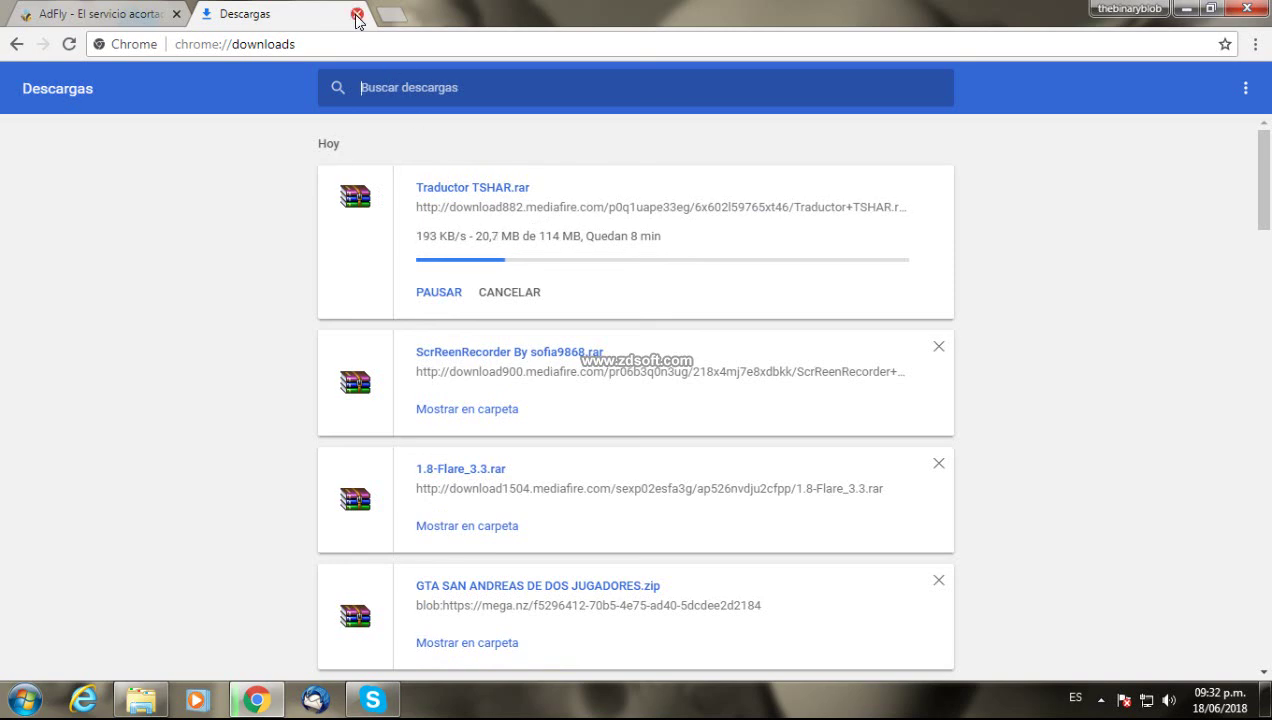
On the desktop, move the El Increible Hulk folder beside Instrucciones and the simpsons hit run folder beside GTA San Andreas RIP Español.
left_click(1263, 698)
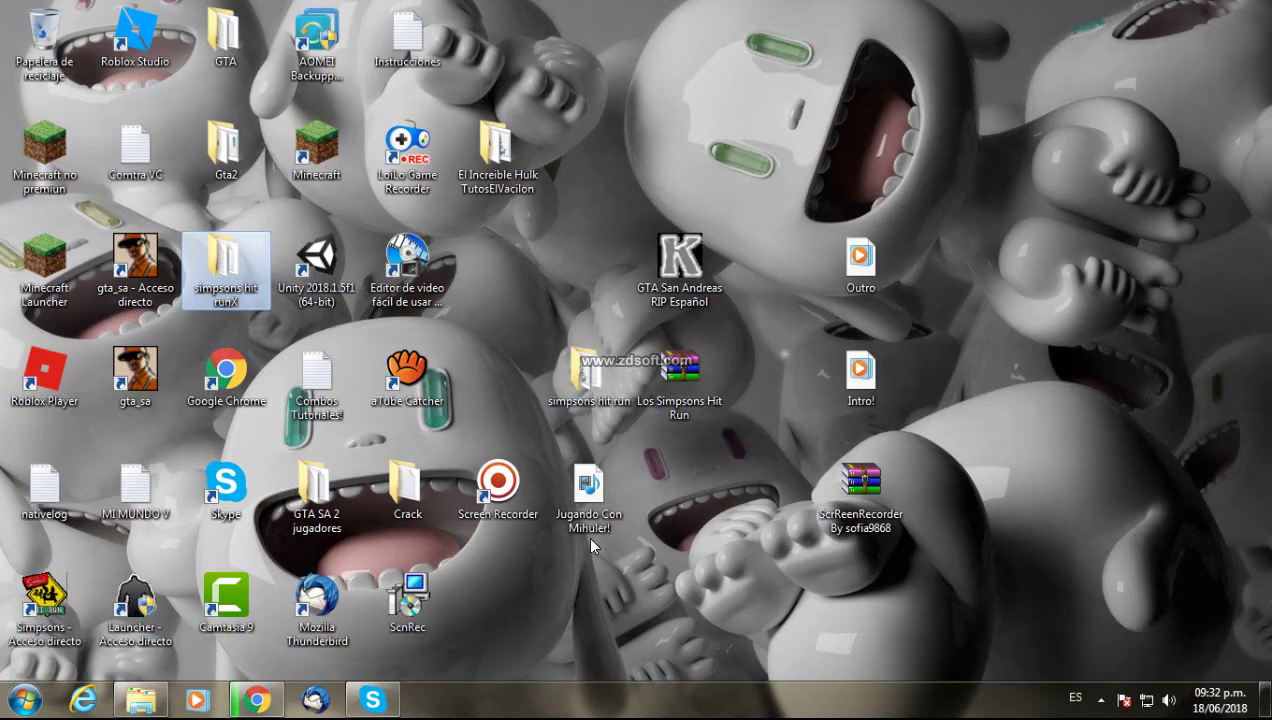
left_click_drag(571, 351, 485, 75)
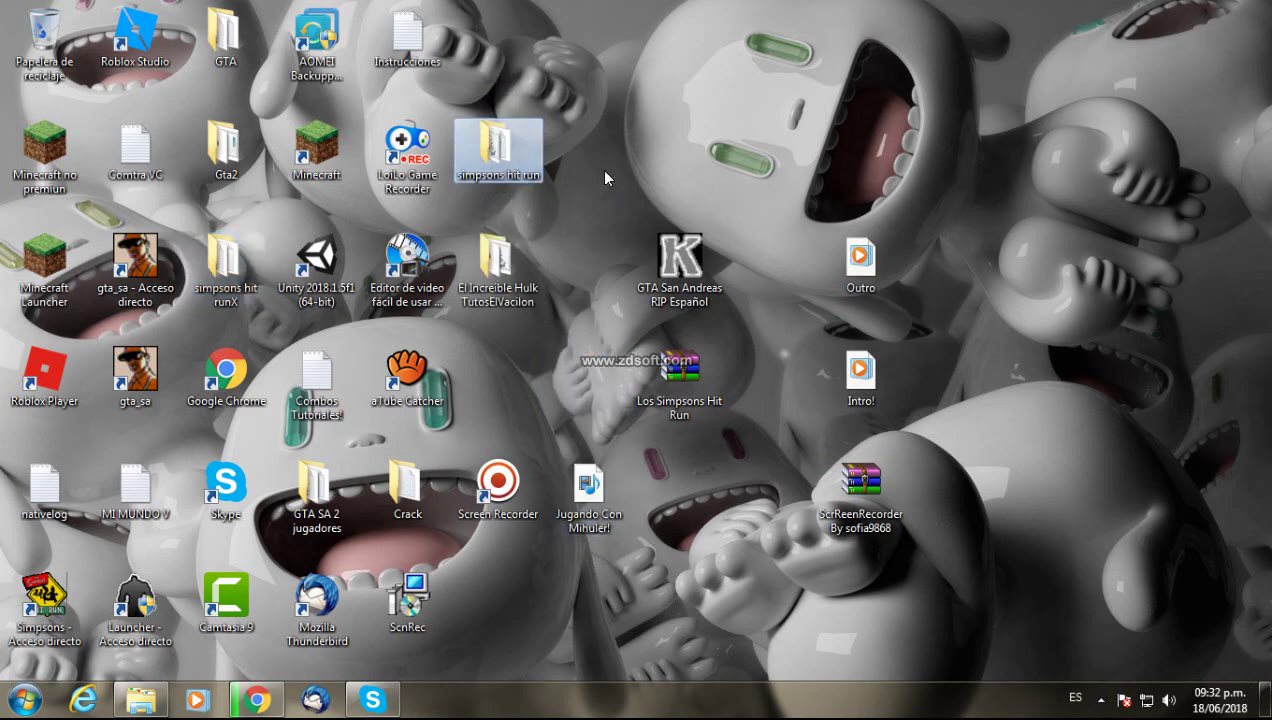
left_click_drag(497, 262, 508, 42)
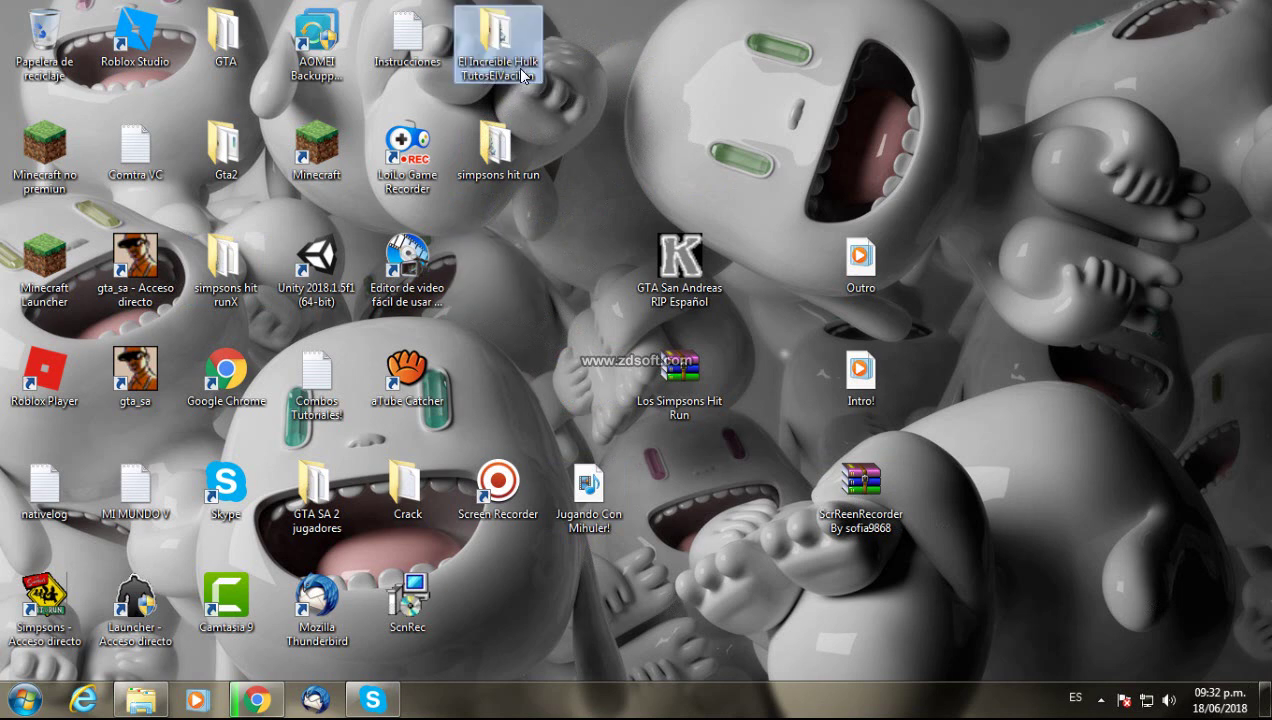
left_click_drag(498, 148, 588, 262)
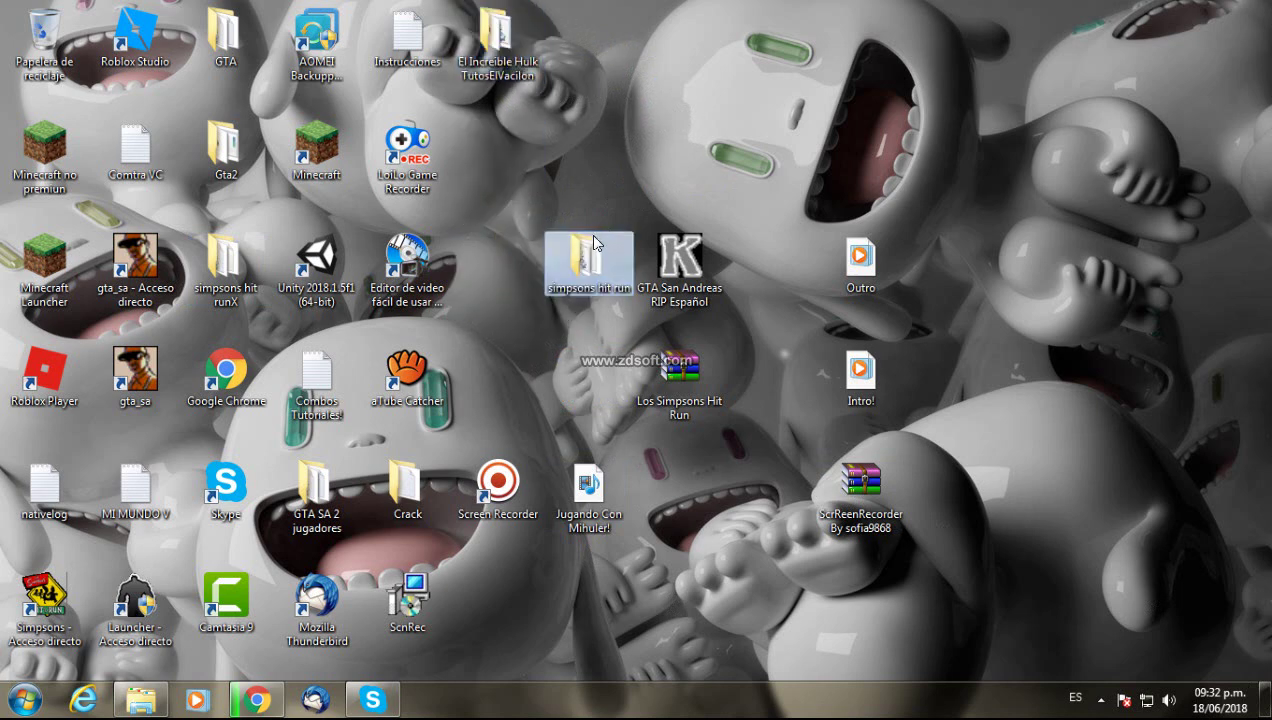
right_click(607, 126)
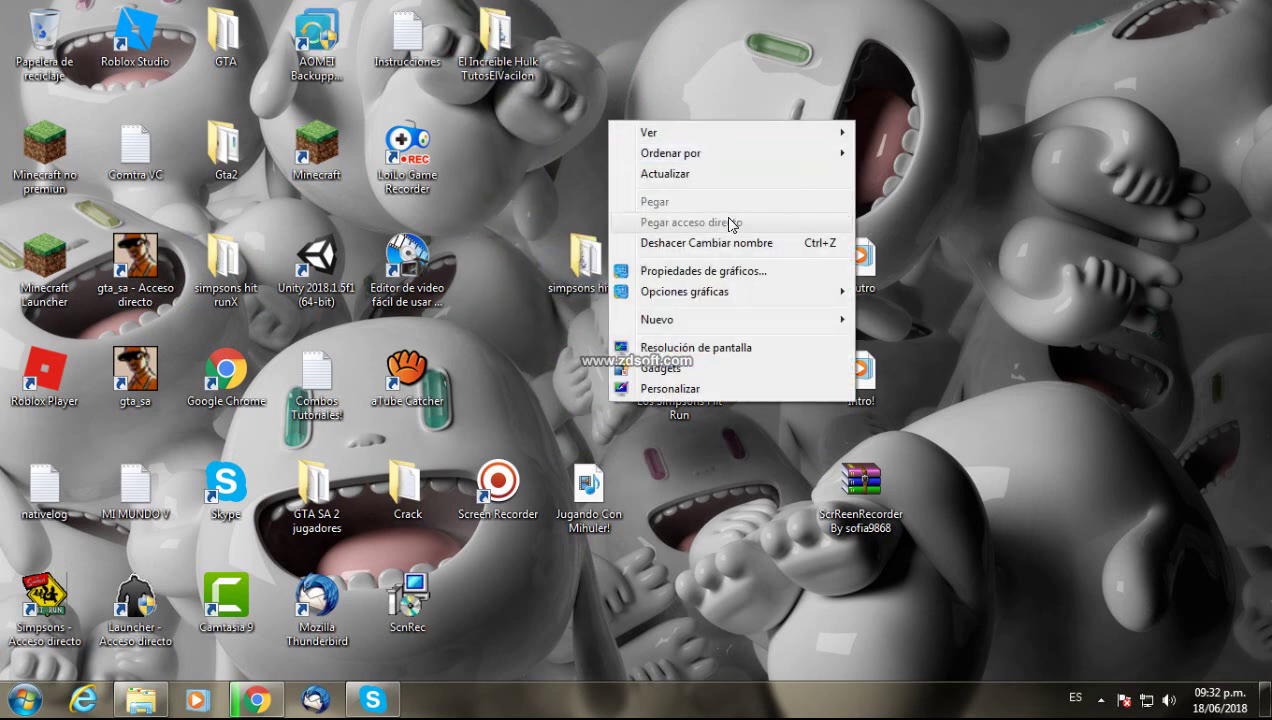
left_click(423, 655)
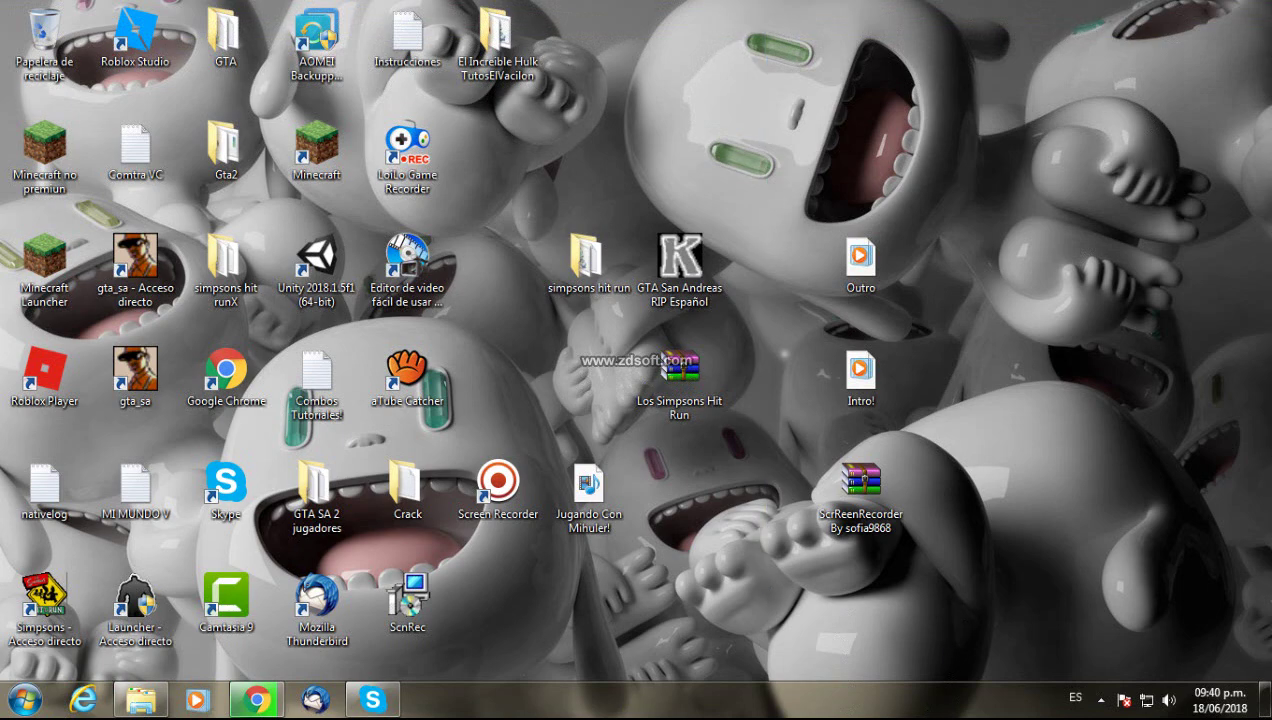
left_click_drag(965, 27, 784, 230)
Return to the browser, check the Traductor TSHAR.rar download and look through the older entries of the download history.
left_click(237, 710)
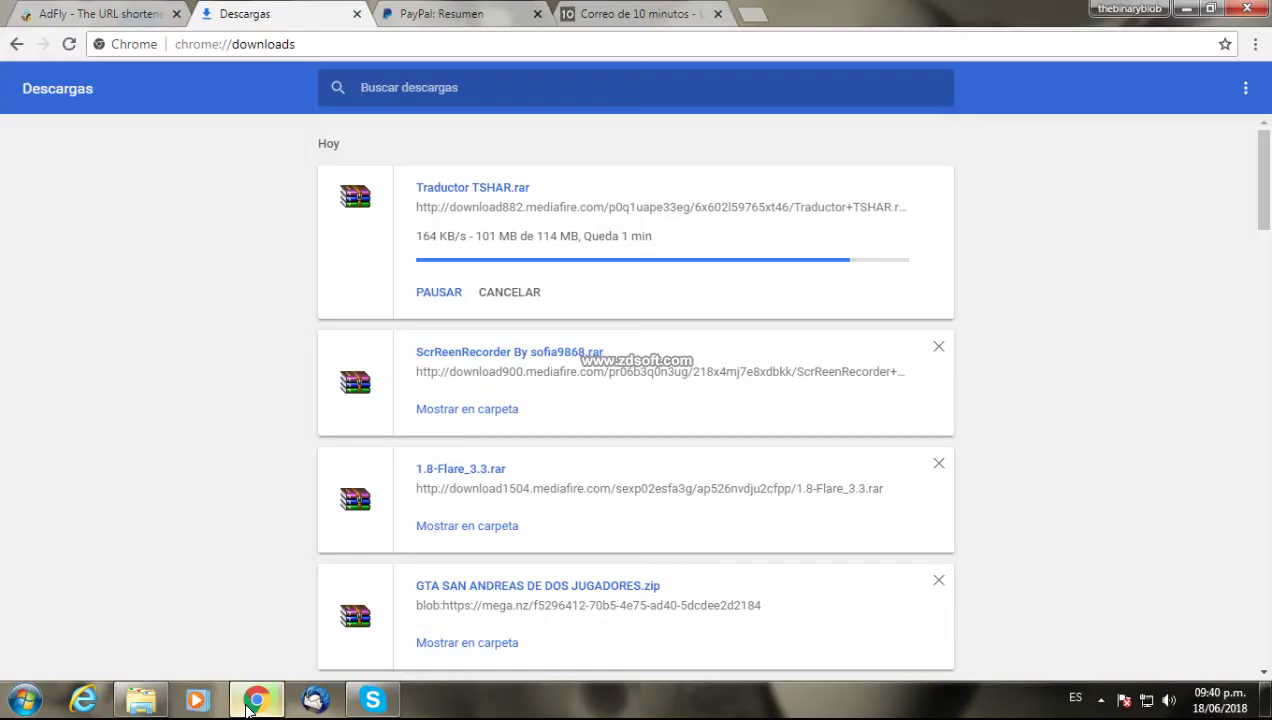
scroll(224, 591, "down", 10)
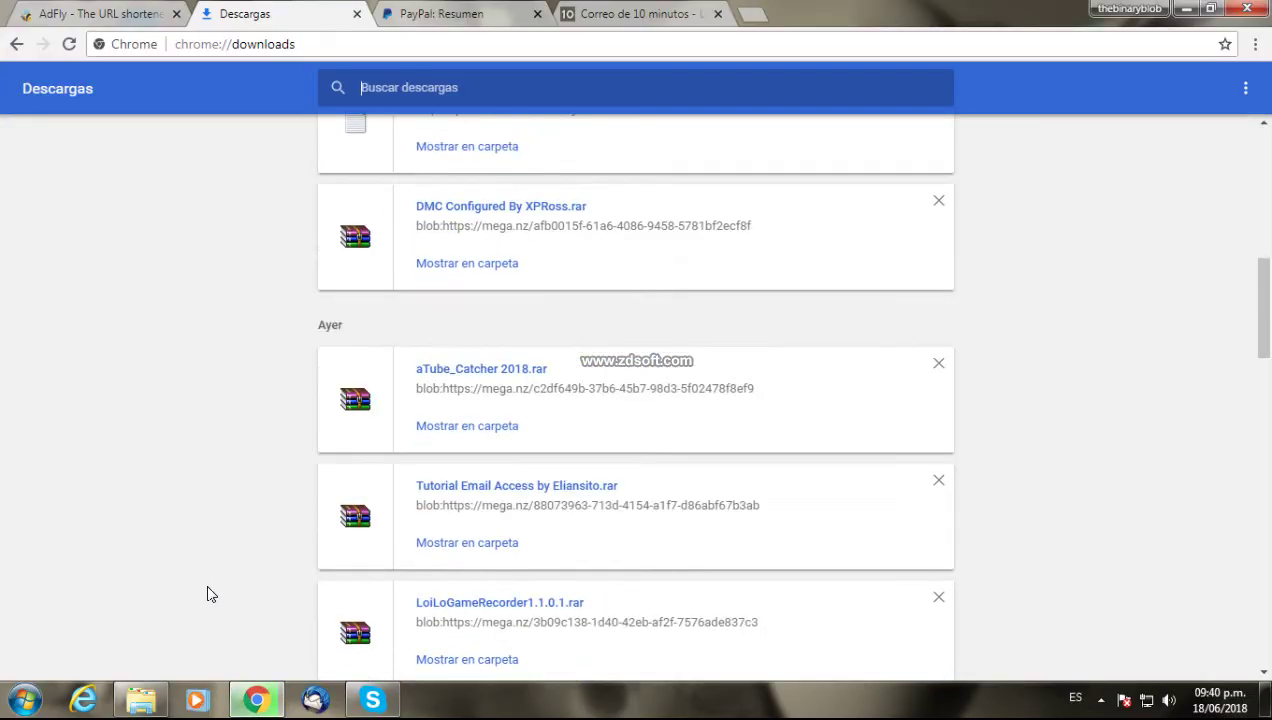
scroll(143, 634, "down", 12)
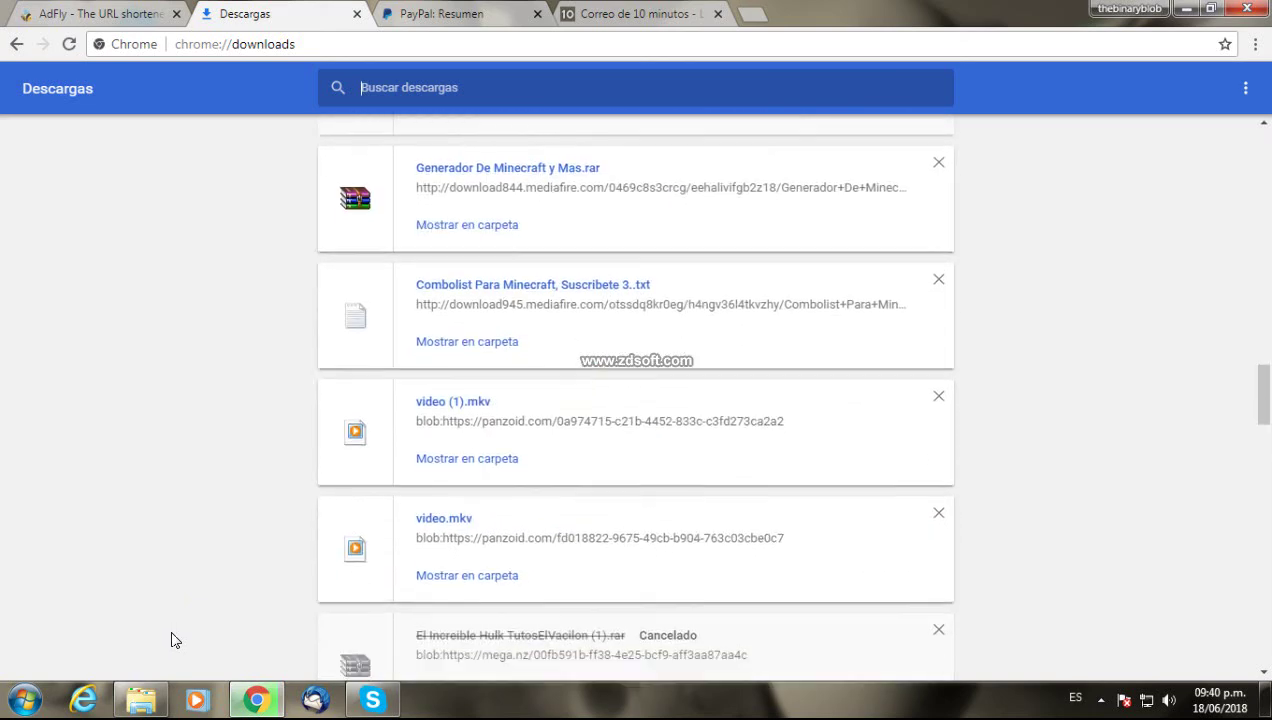
scroll(172, 641, "down", 6)
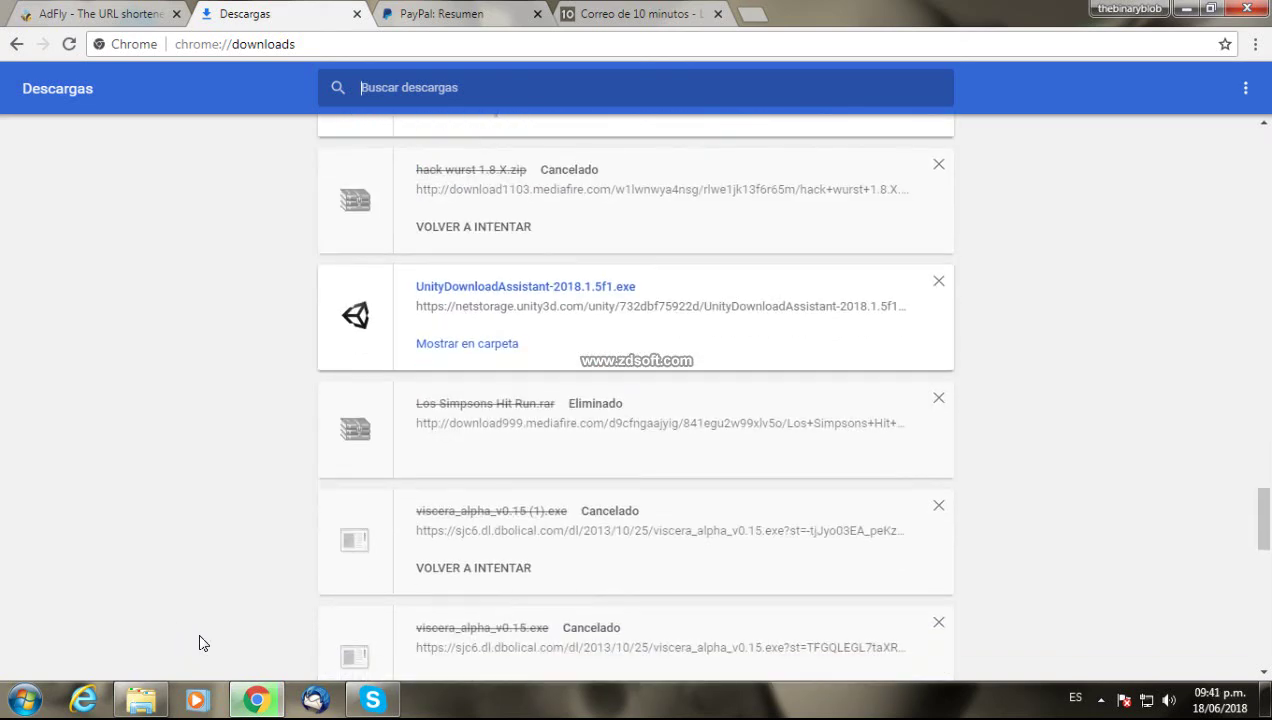
scroll(199, 643, "down", 6)
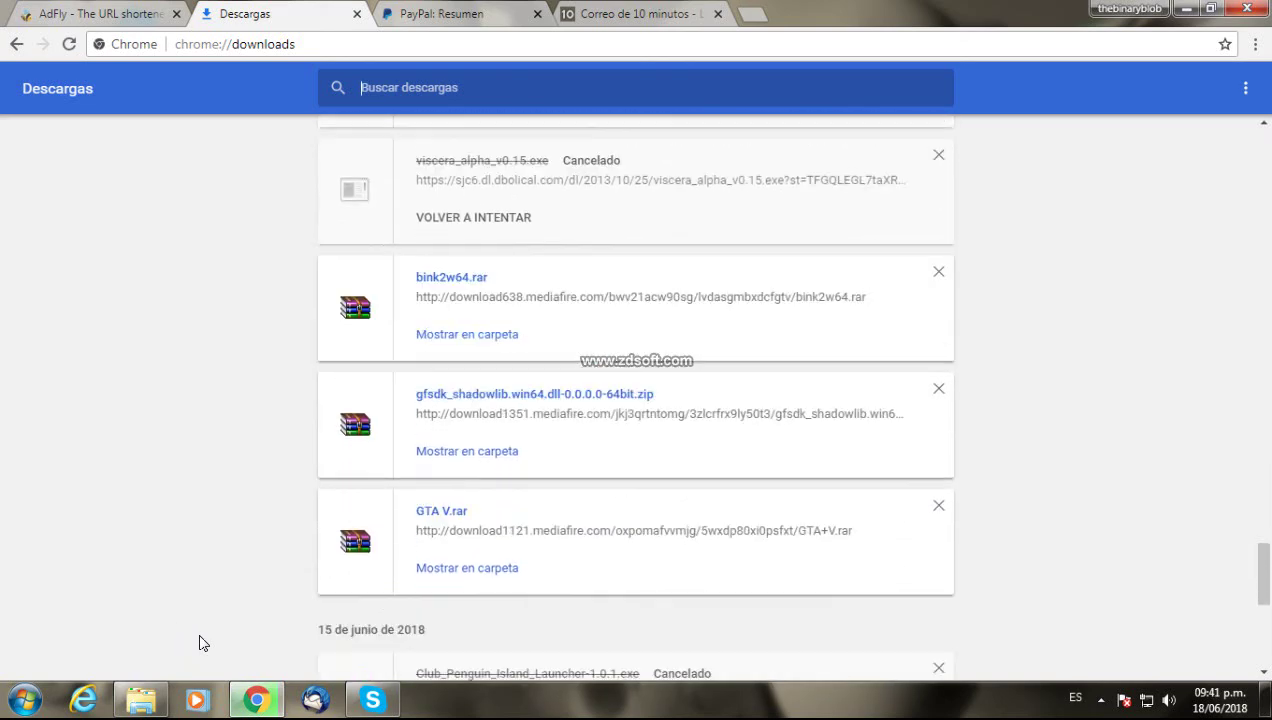
scroll(199, 643, "down", 10)
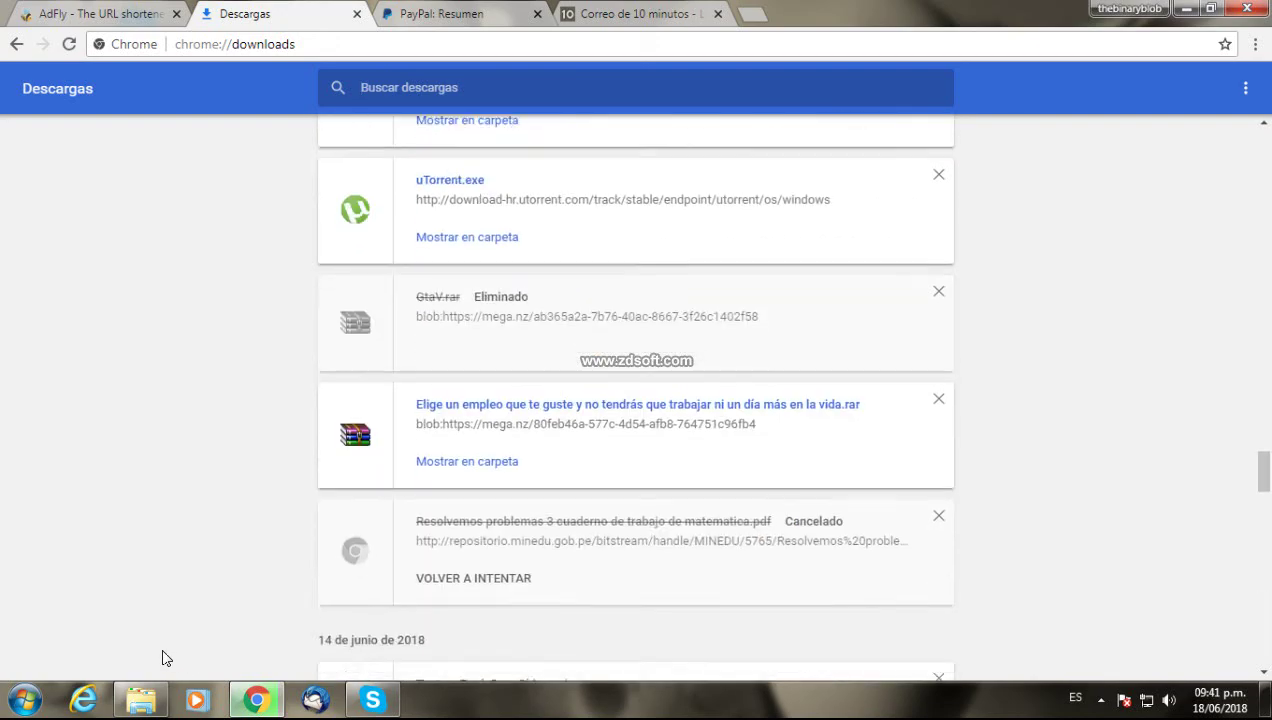
scroll(43, 514, "down", 14)
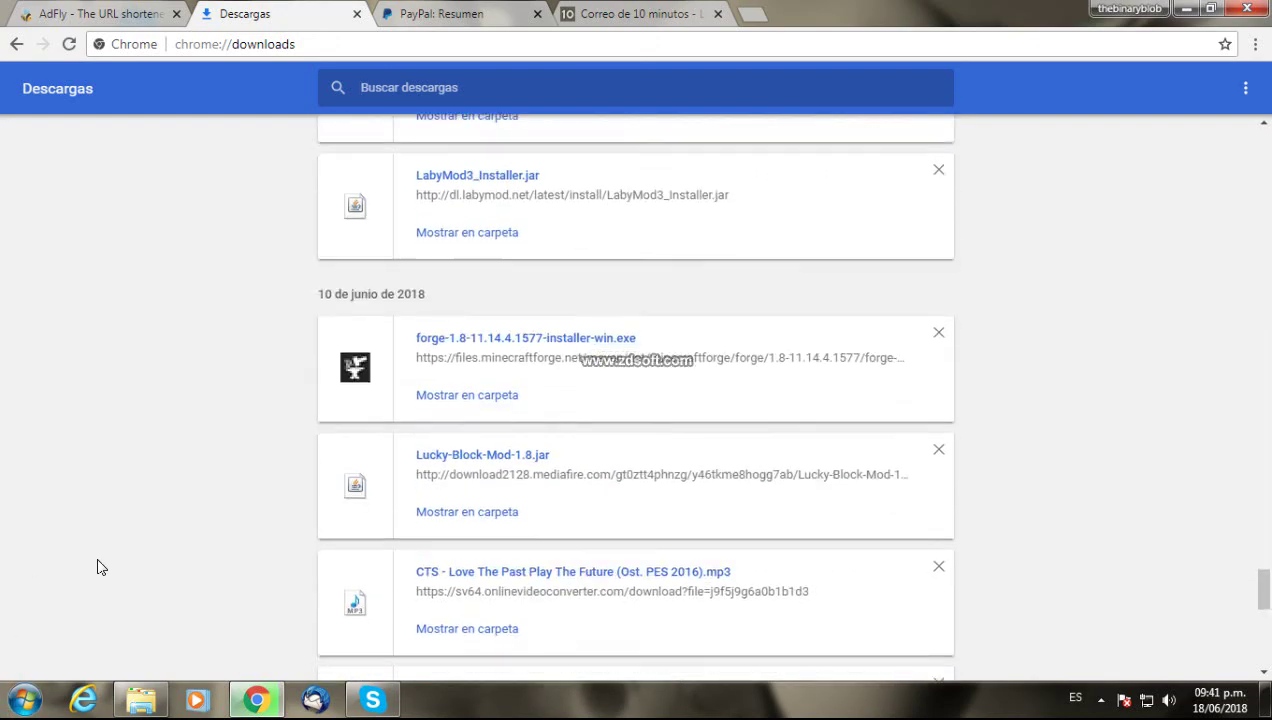
scroll(85, 565, "down", 1)
scroll(85, 562, "up", 3)
scroll(85, 562, "down", 5)
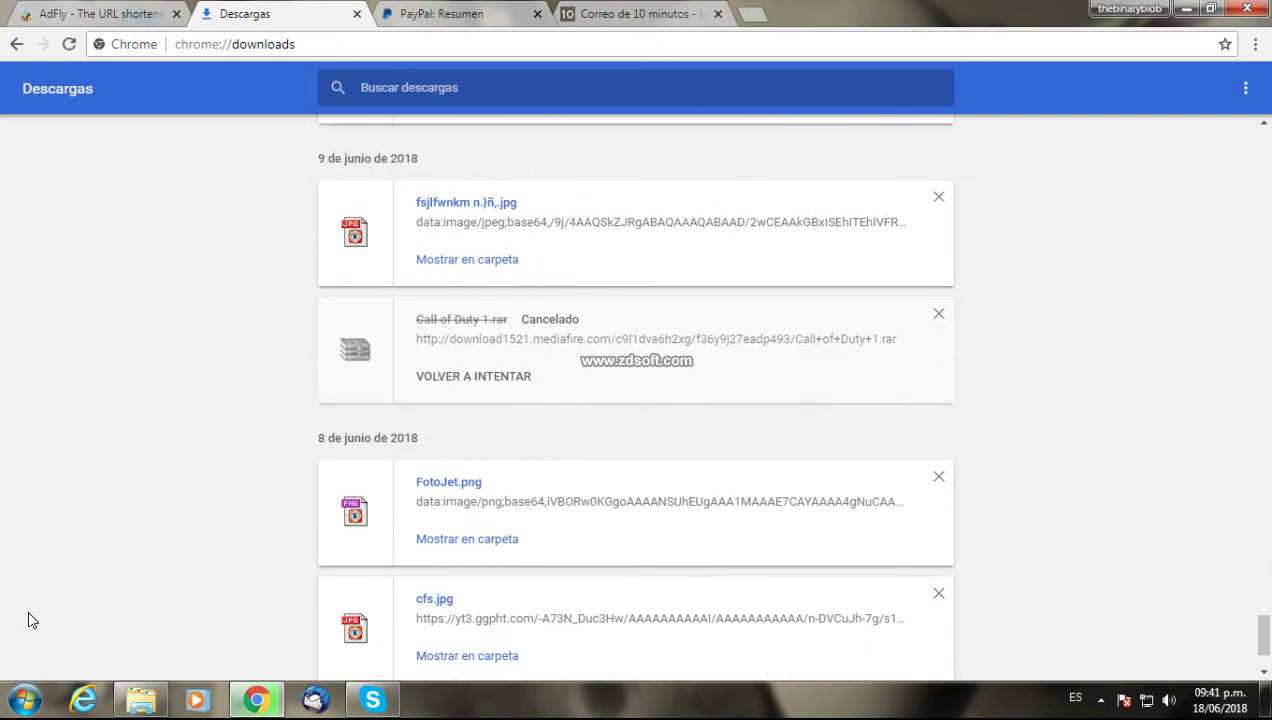
scroll(140, 586, "down", 16)
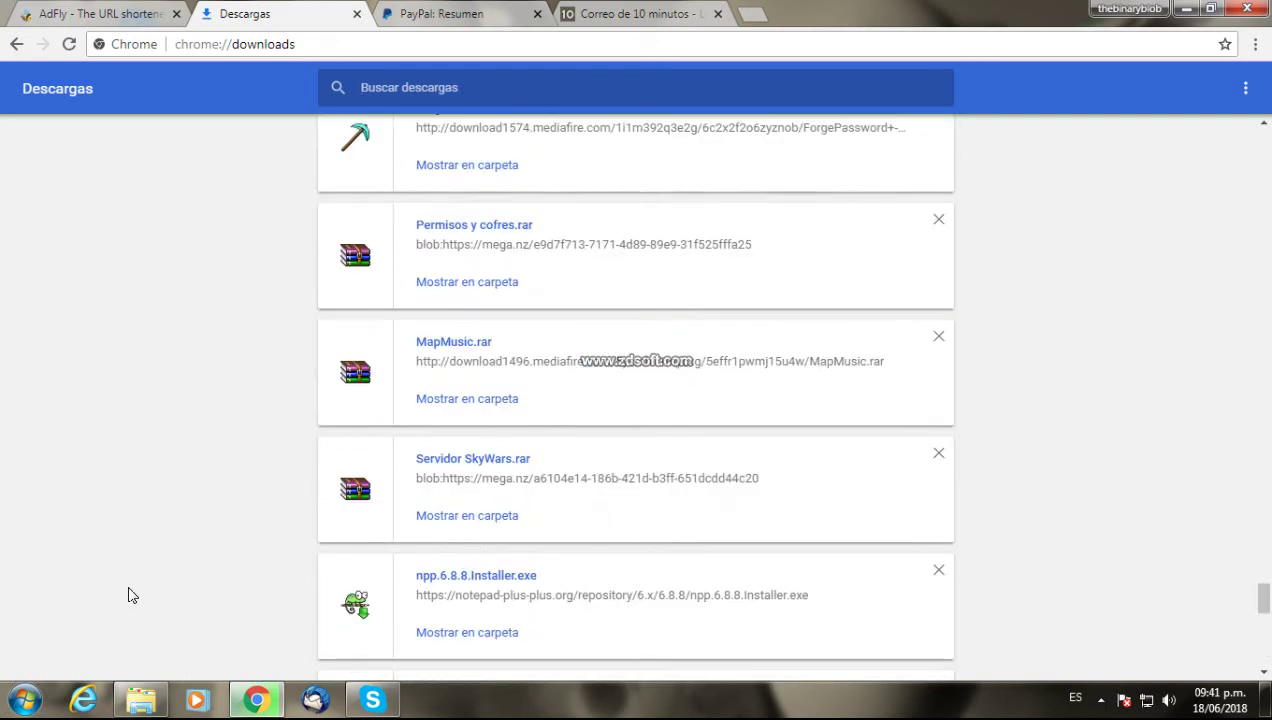
scroll(128, 595, "down", 15)
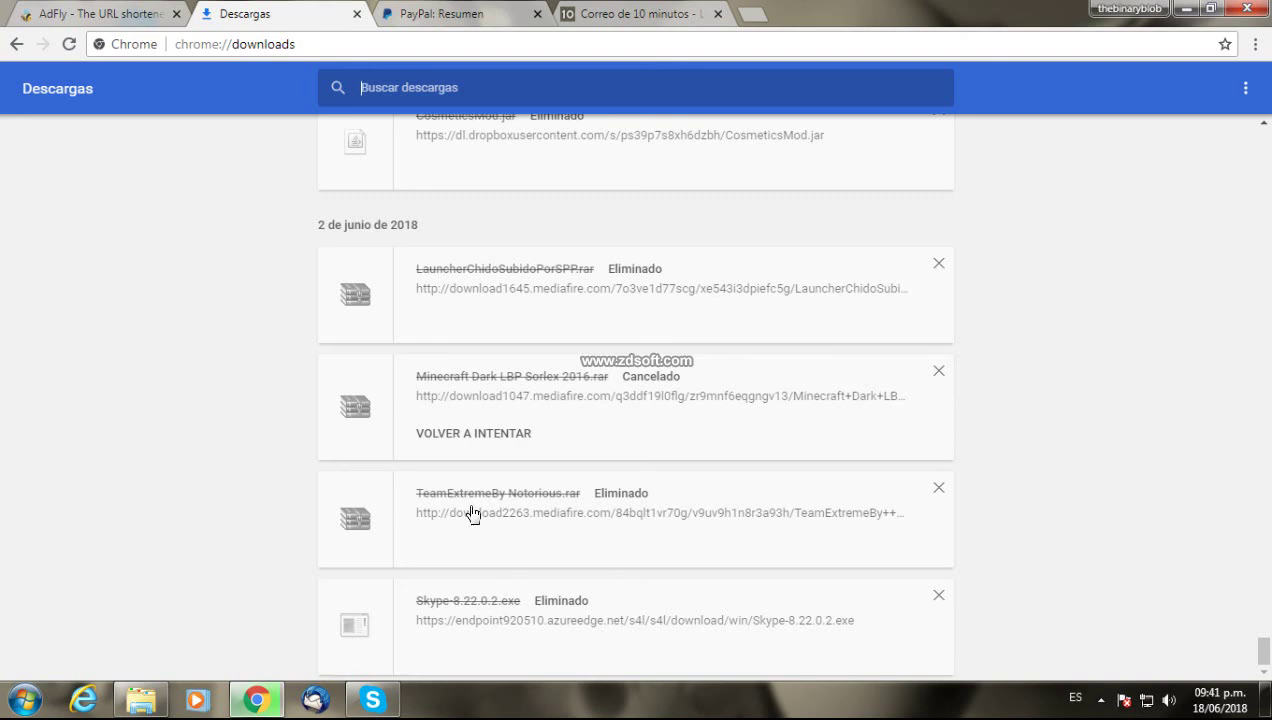
scroll(464, 497, "up", 5)
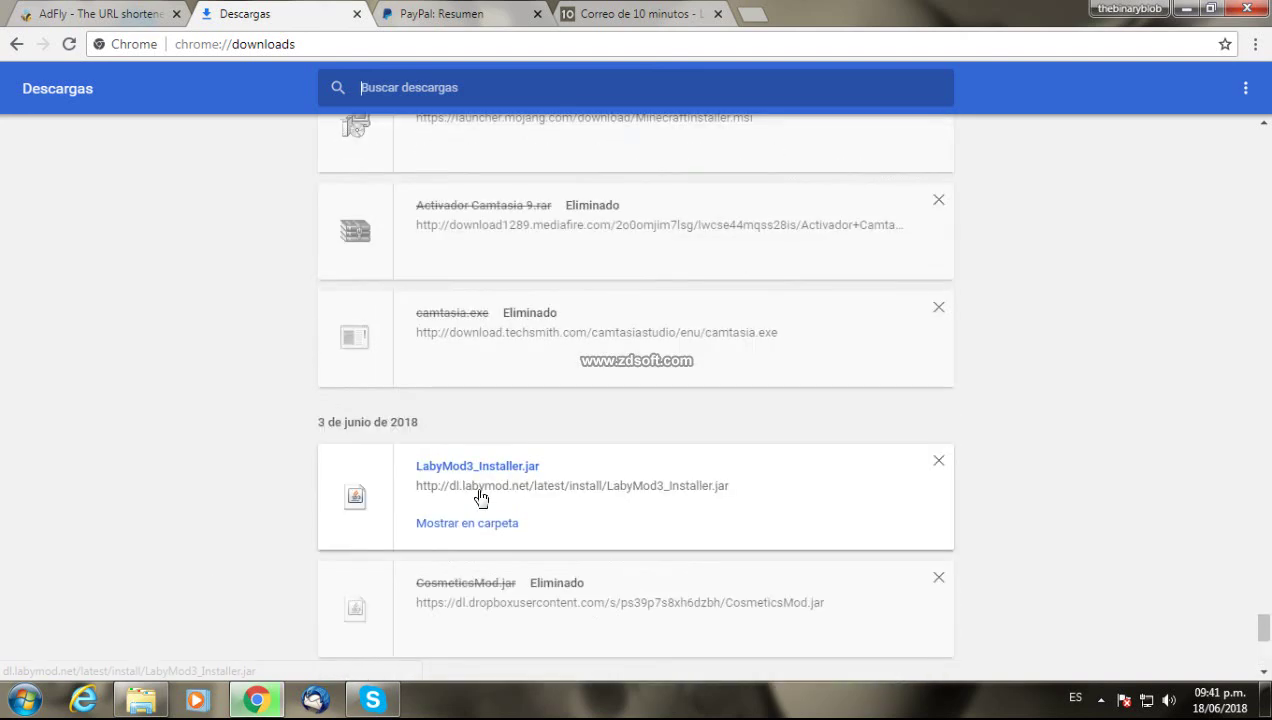
scroll(538, 452, "up", 6)
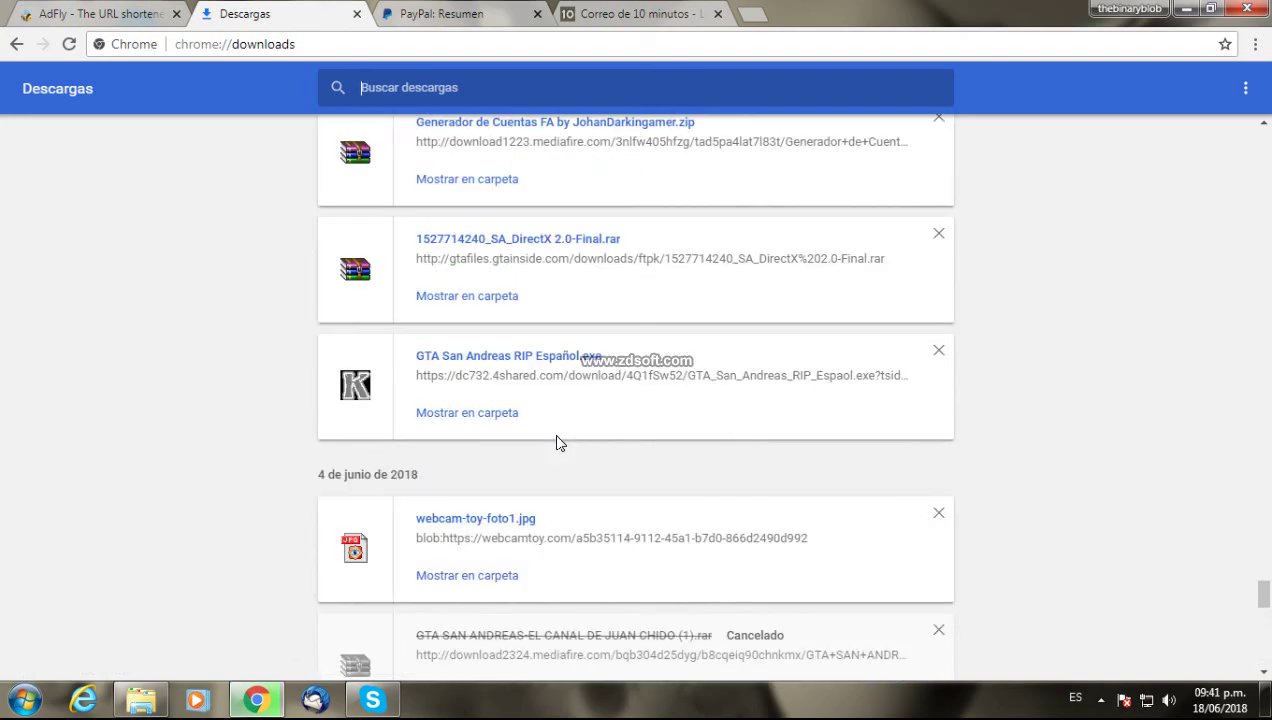
scroll(560, 443, "up", 3)
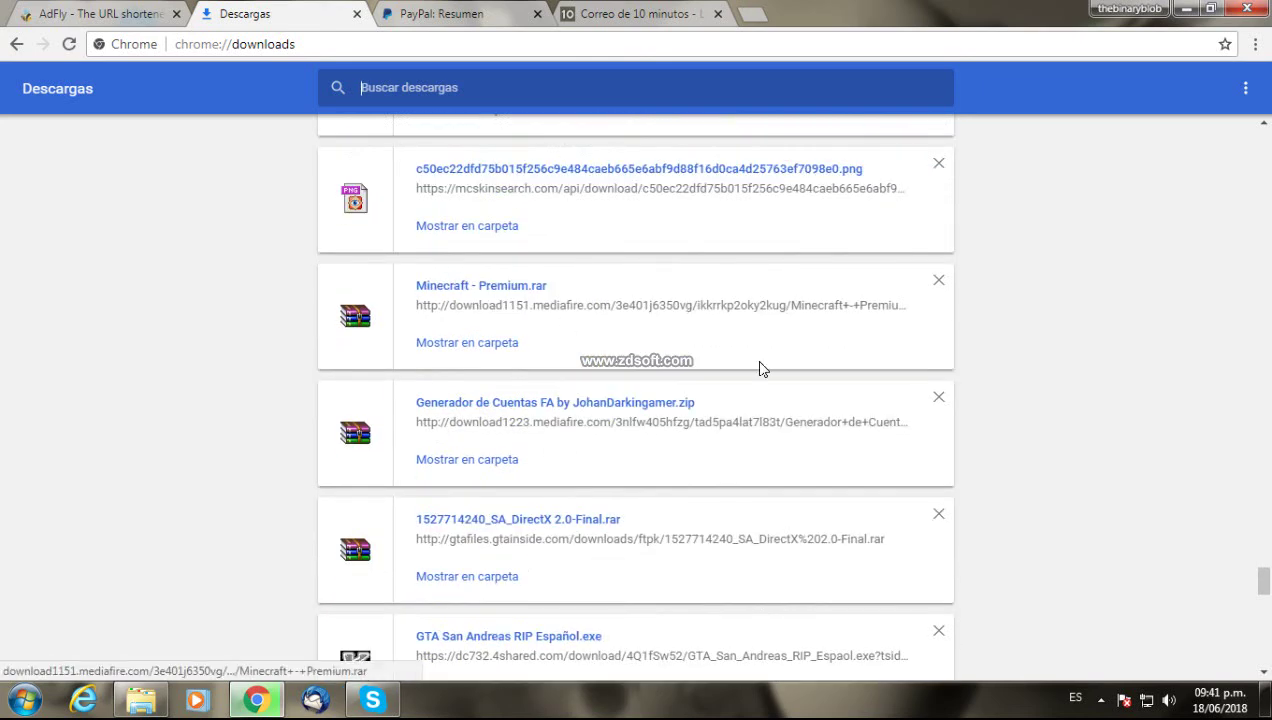
scroll(814, 352, "up", 2)
scroll(812, 354, "up", 5)
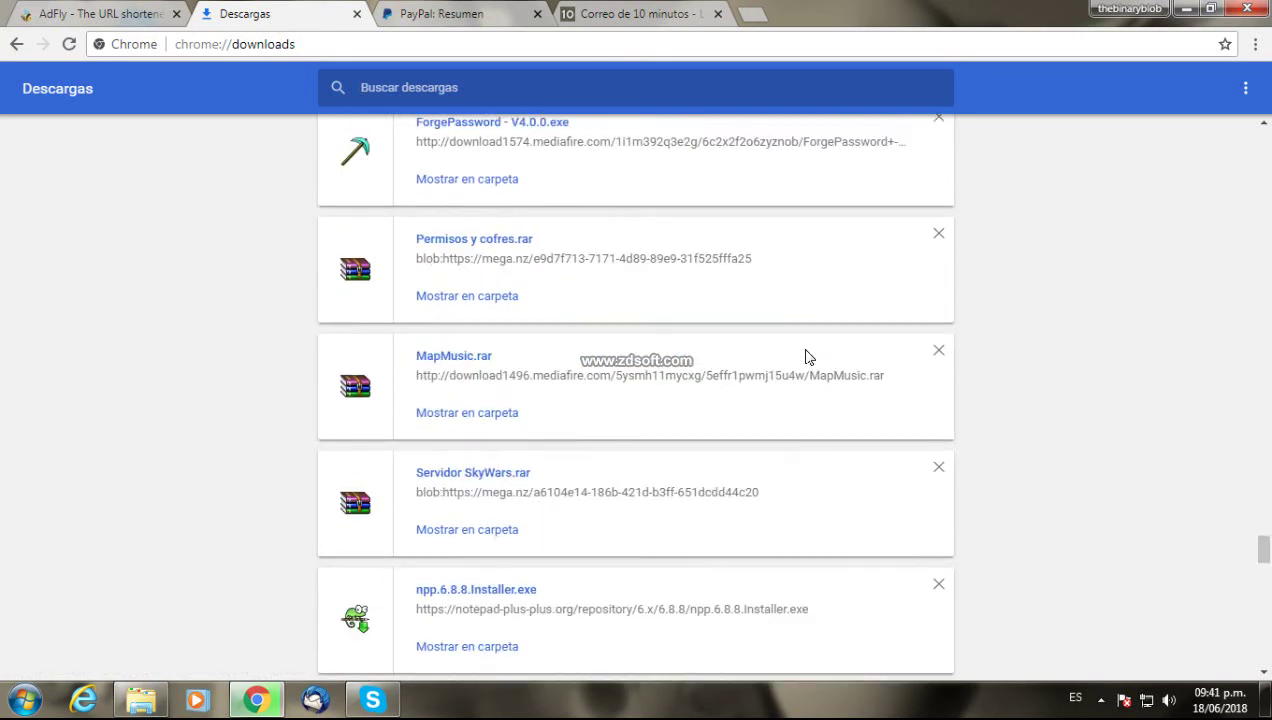
middle_click(1184, 436)
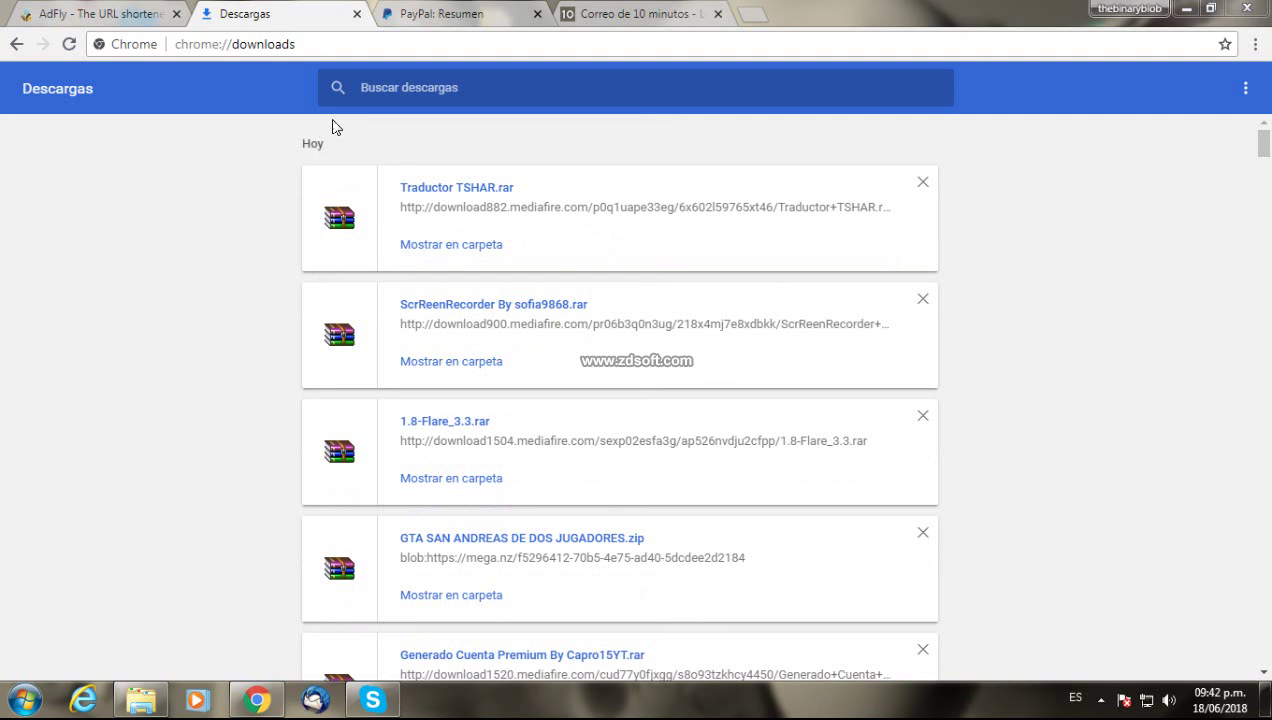
Place the downloaded Traductor TSHAR.rar on the desktop and clear the entire download list in the browser.
left_click(445, 190)
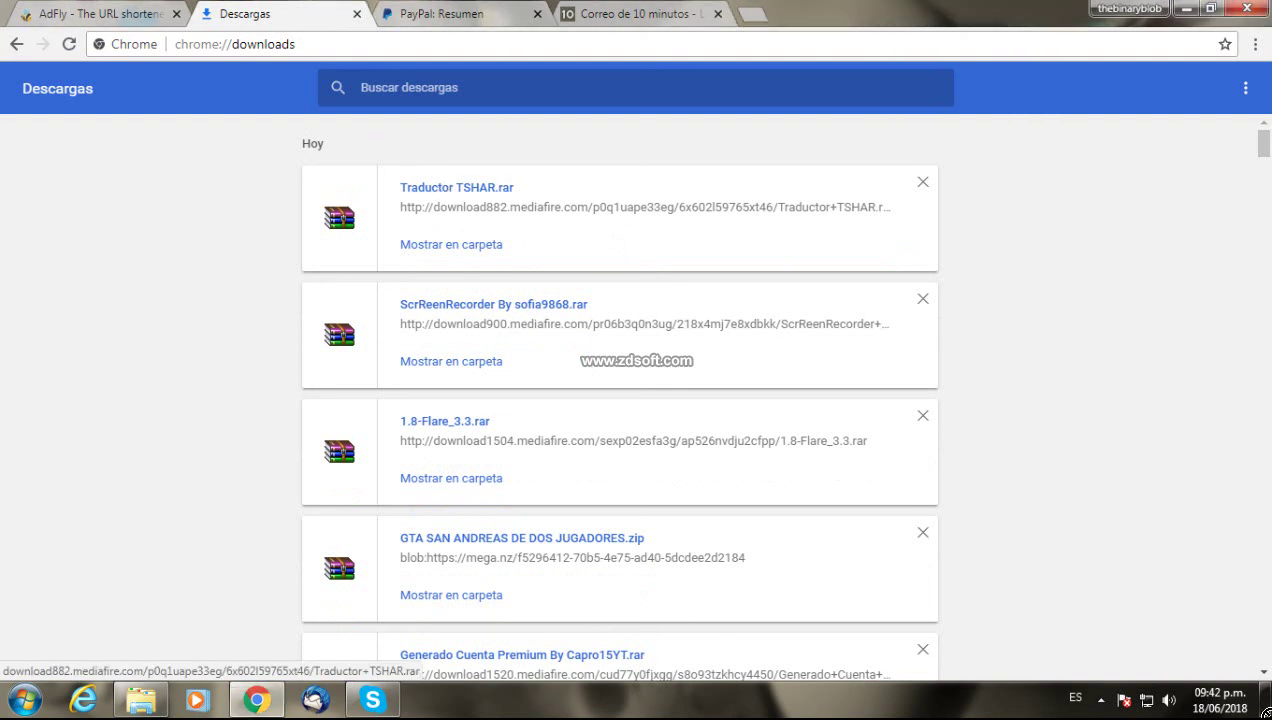
left_click_drag(445, 190, 1009, 401)
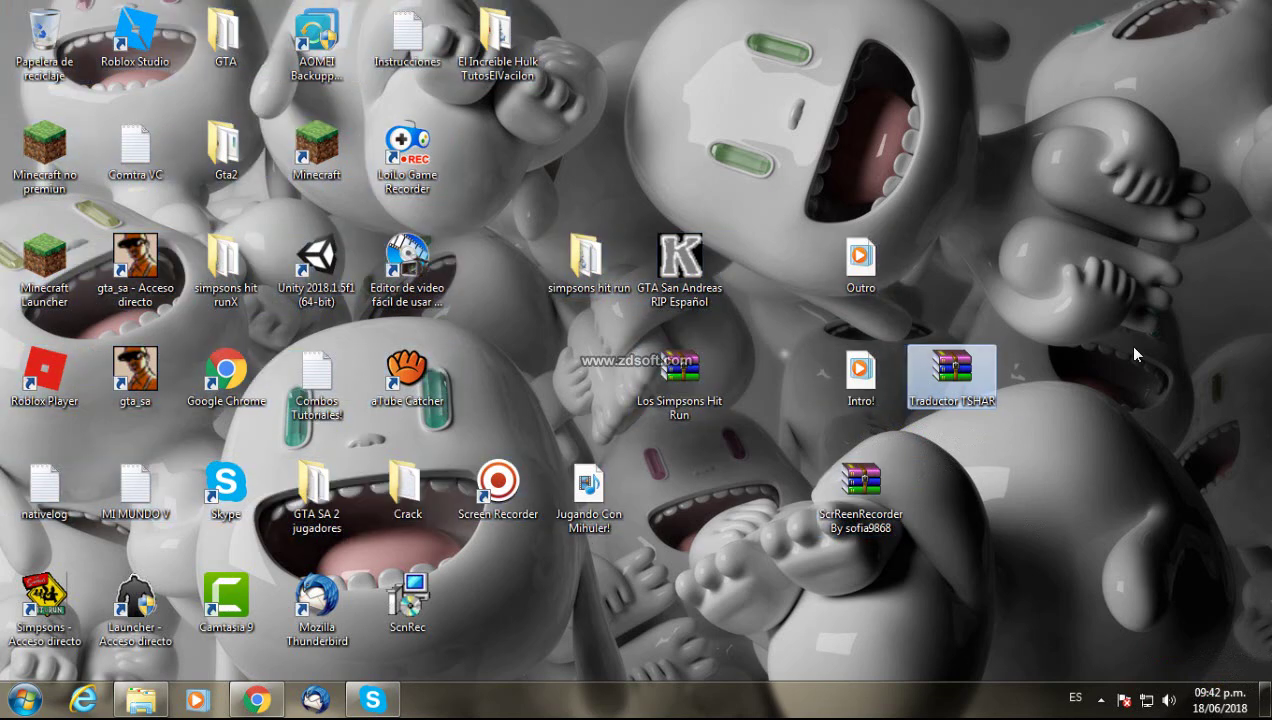
left_click(257, 699)
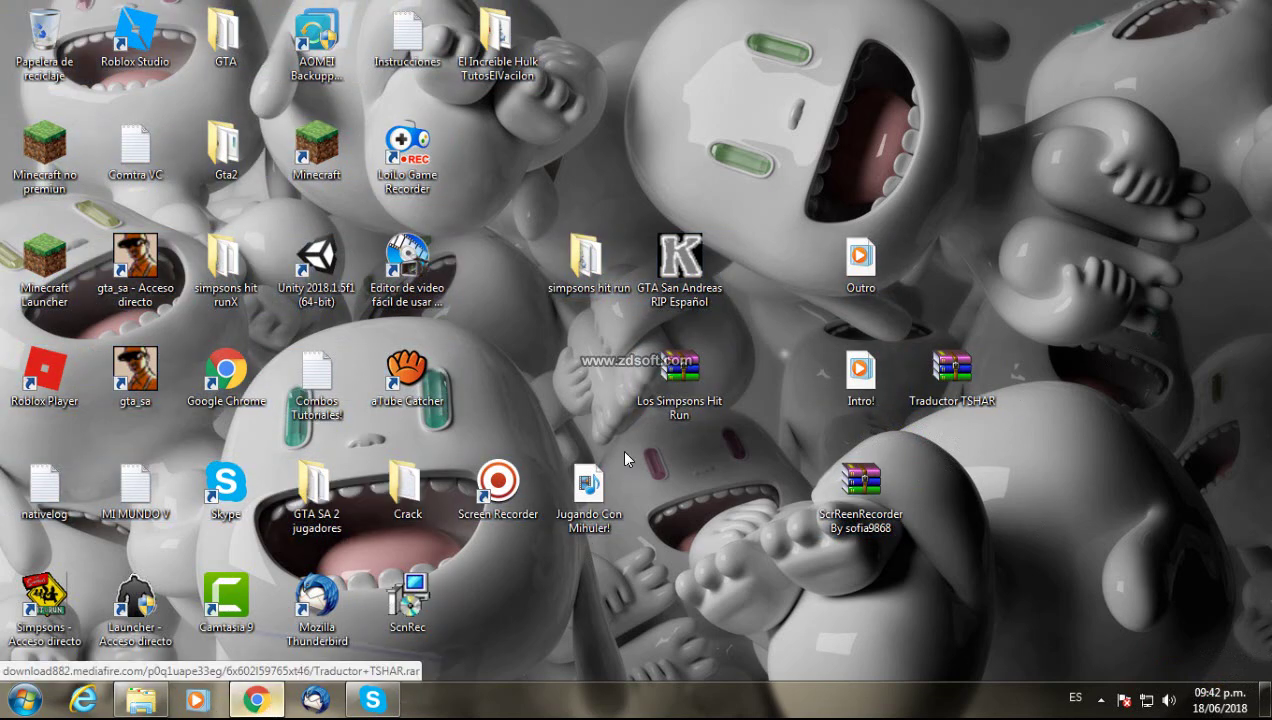
left_click(1245, 88)
left_click(1224, 100)
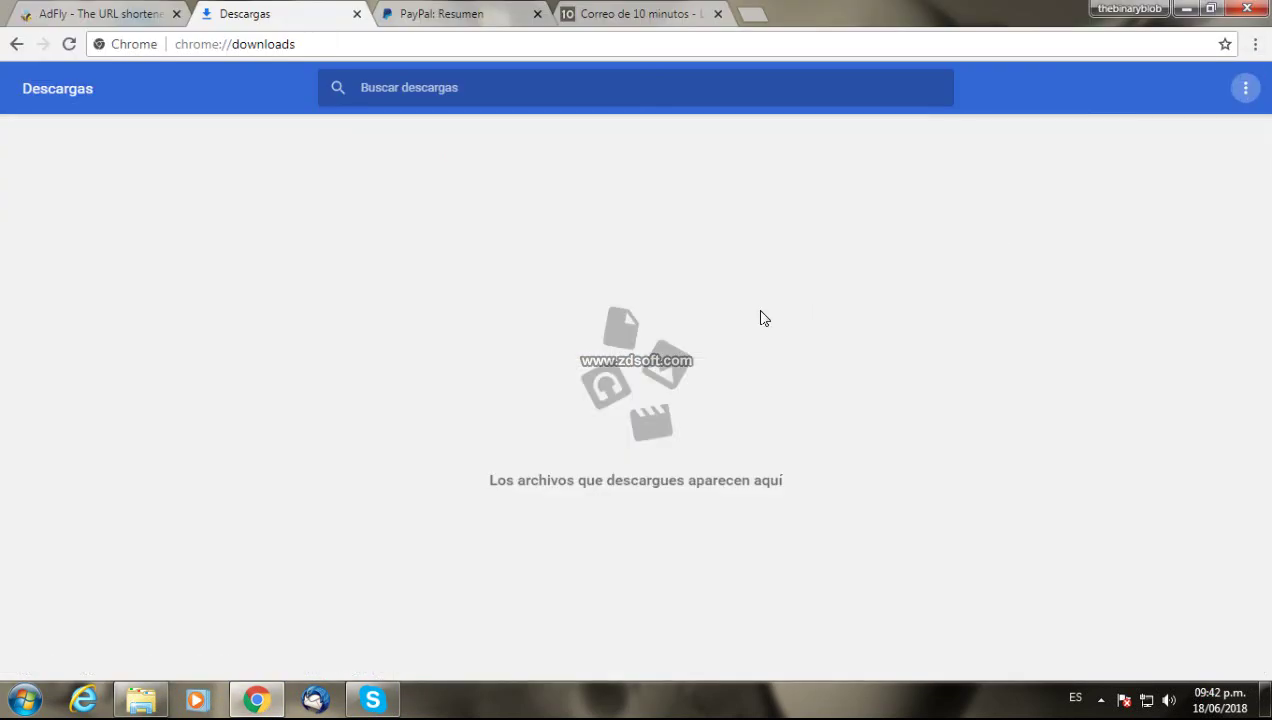
Move the Traductor TSHAR archive to the upper edge of the desktop and extract its contents there.
left_click(1265, 700)
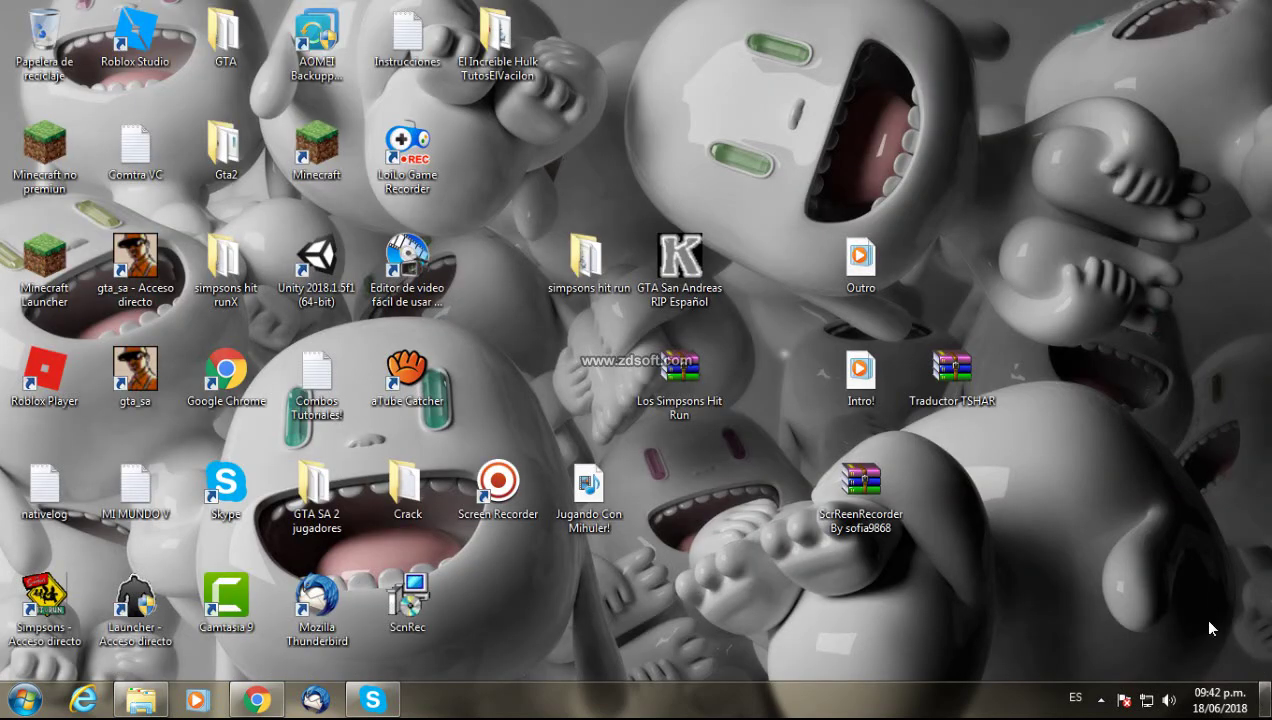
left_click_drag(915, 372, 957, 95)
right_click(957, 95)
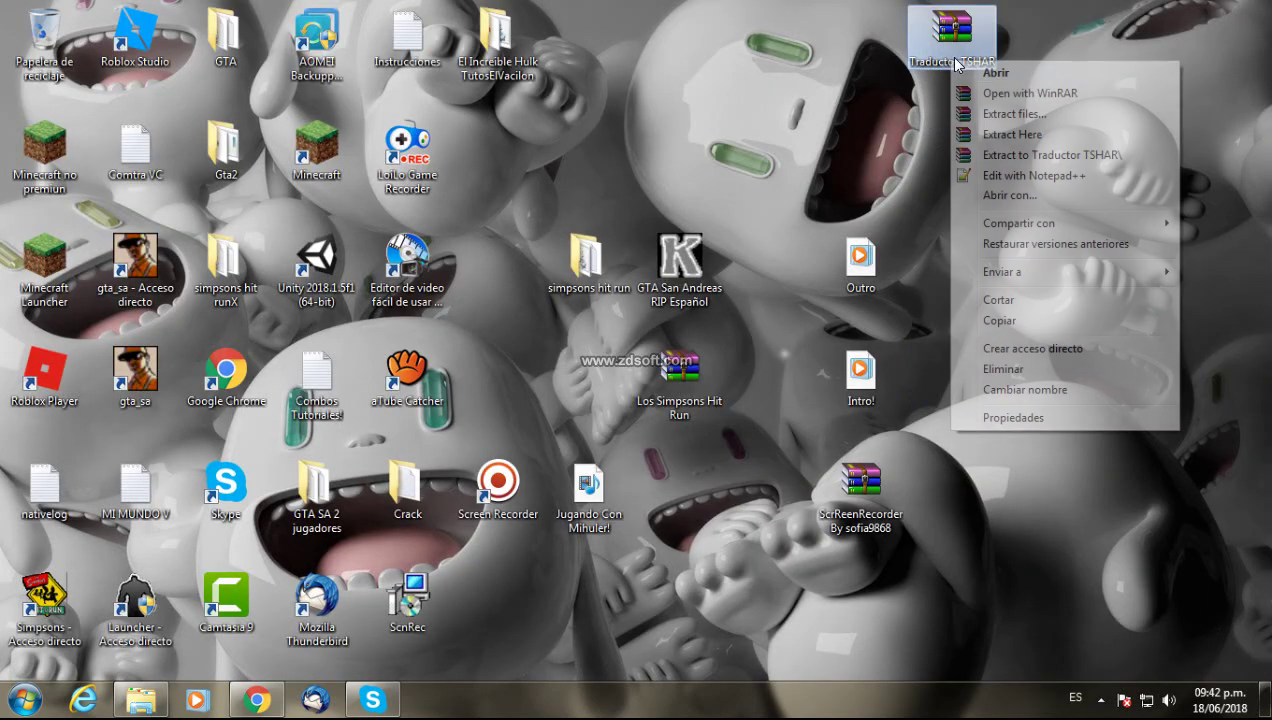
left_click(995, 132)
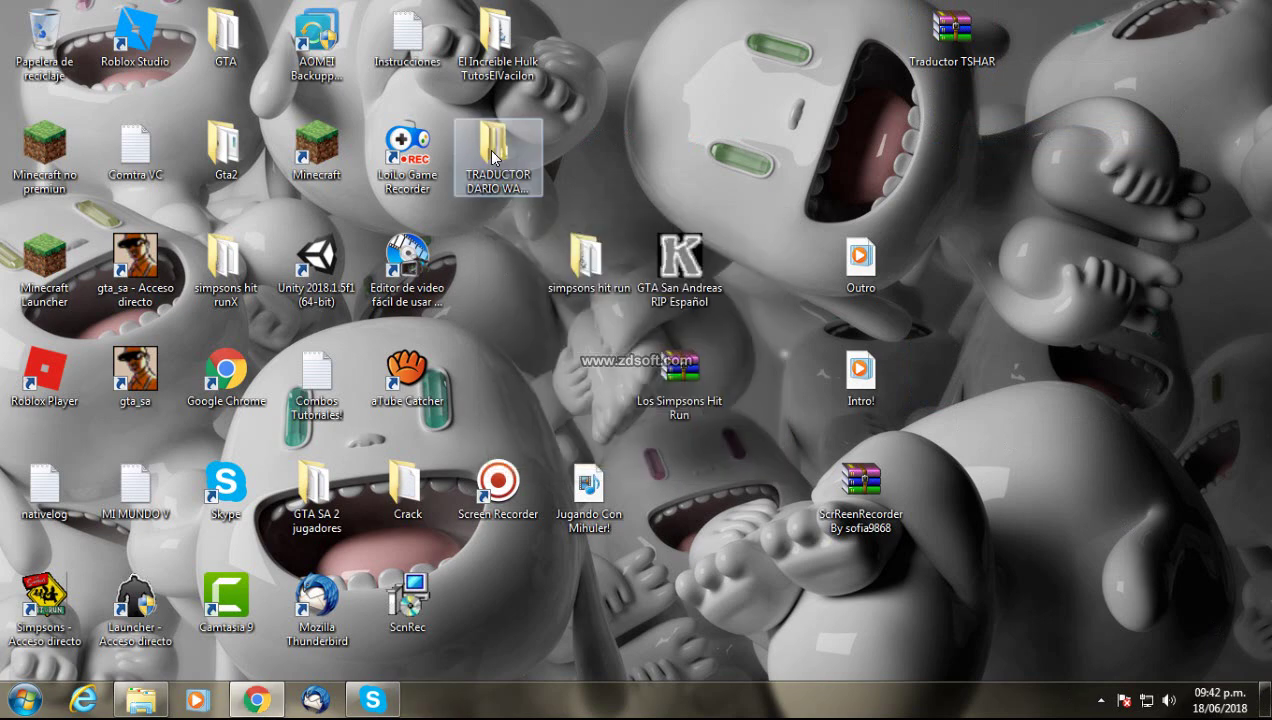
Open the extracted translator folder and its Spanish subfolder, select dialog.rcf and maximize the window.
double_click(493, 158)
double_click(491, 156)
left_click(330, 152)
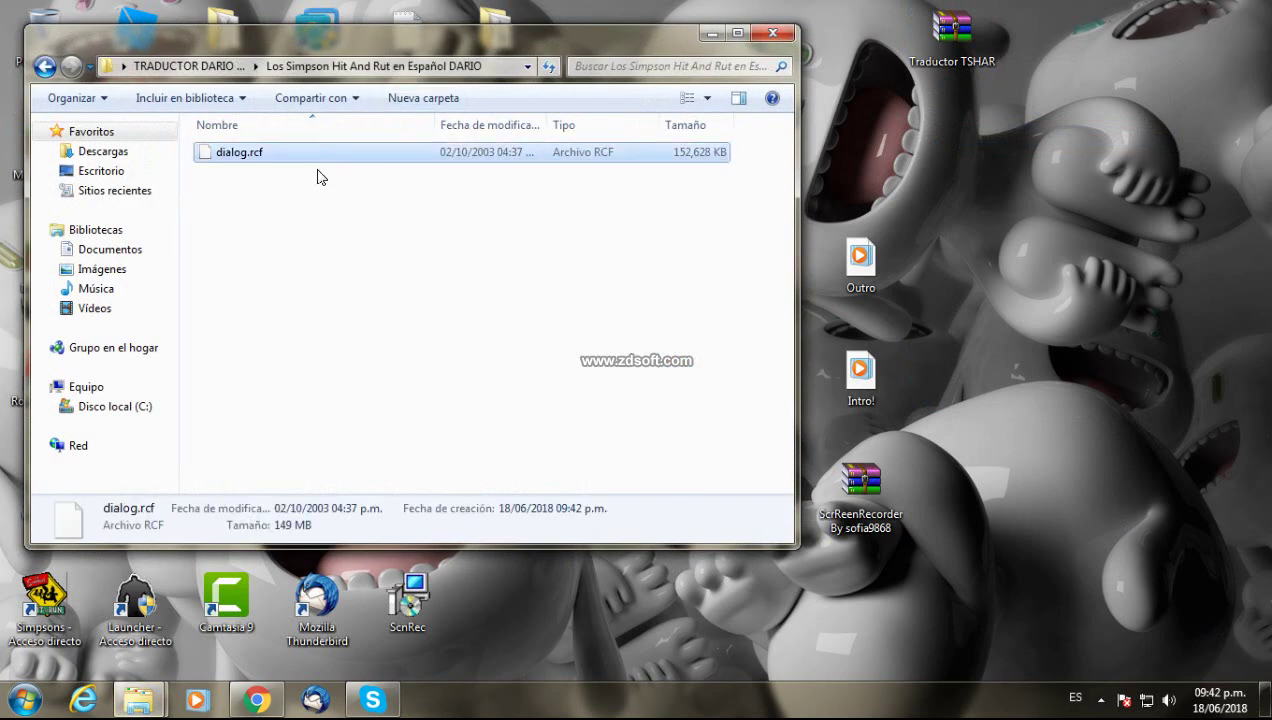
double_click(1143, 8)
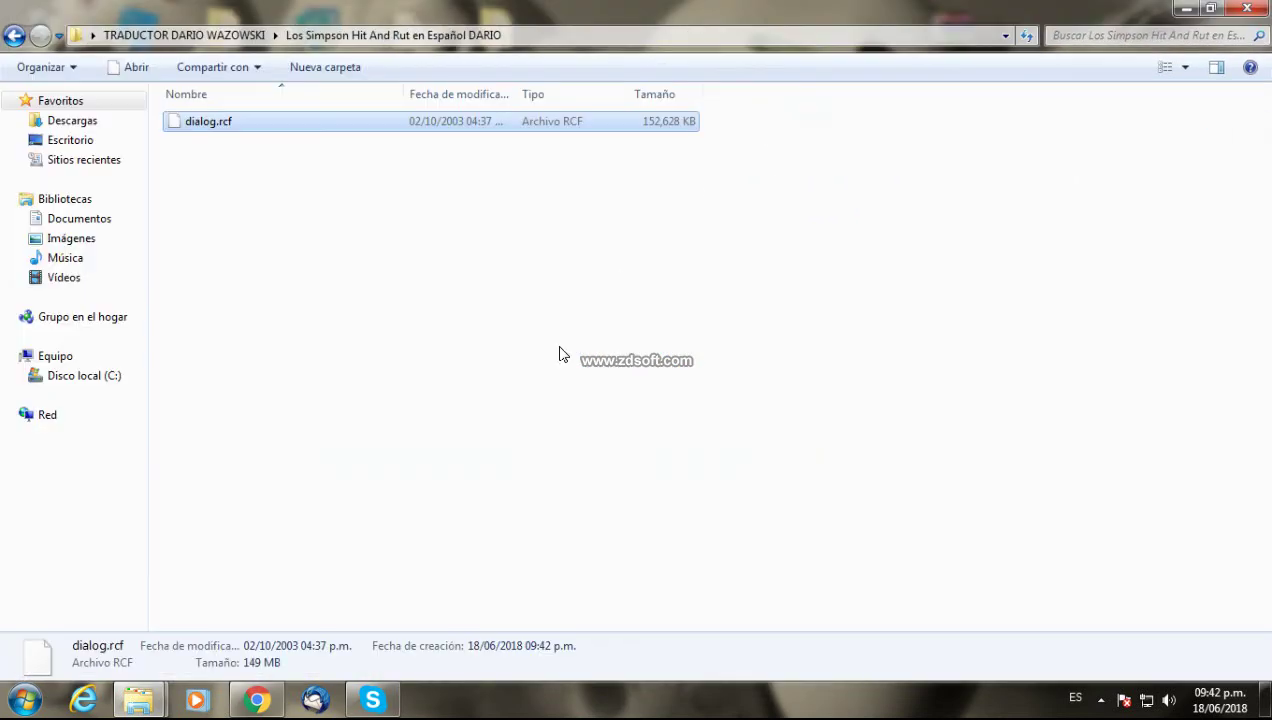
Bring up the simpsons hit run folder window and arrange it side by side with the translator folder.
mouse_move(160, 695)
left_click(140, 550)
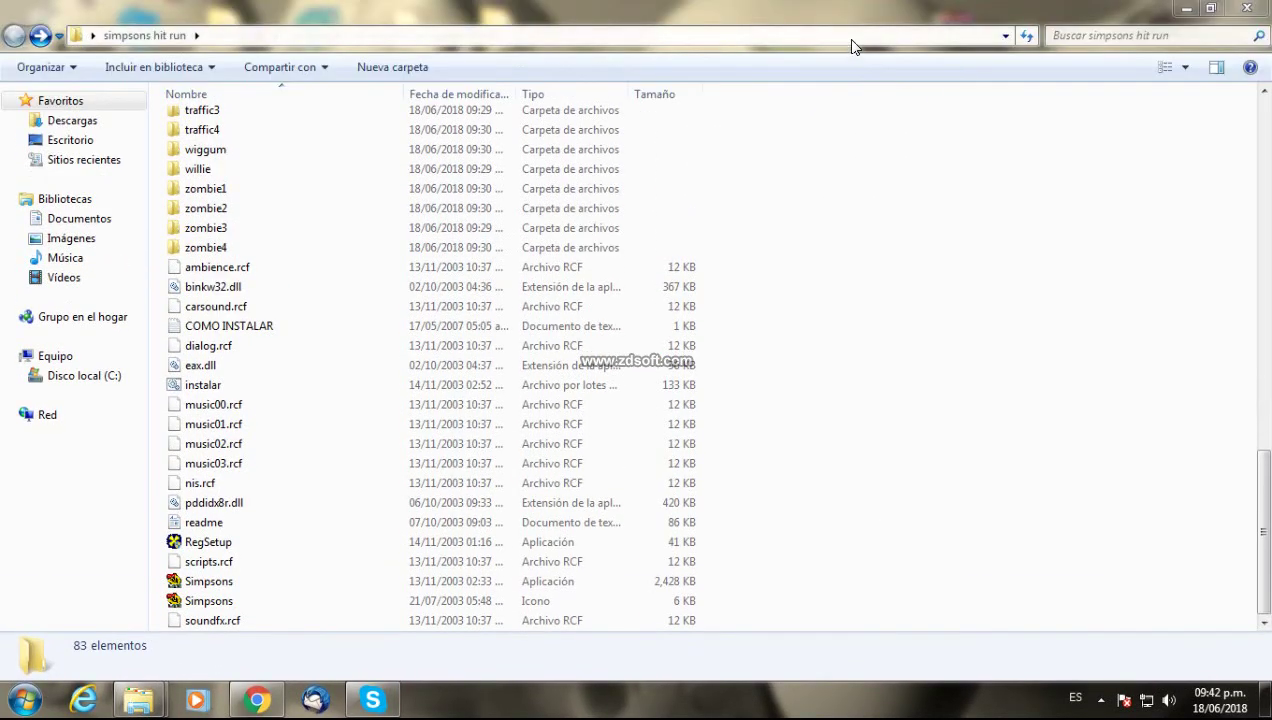
left_click_drag(851, 46, 1268, 60)
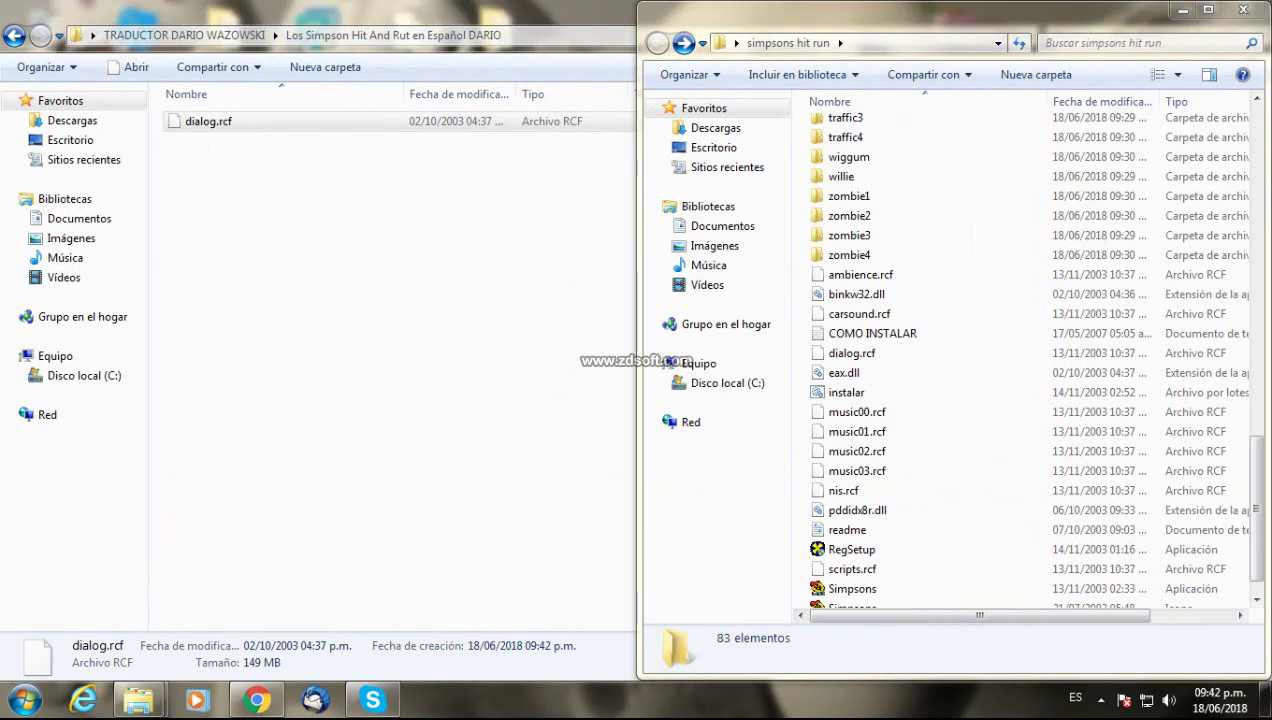
left_click_drag(418, 22, 2, 30)
Copy the translated dialog.rcf into the simpsons hit run folder, replacing the existing file of the same name.
right_click(233, 135)
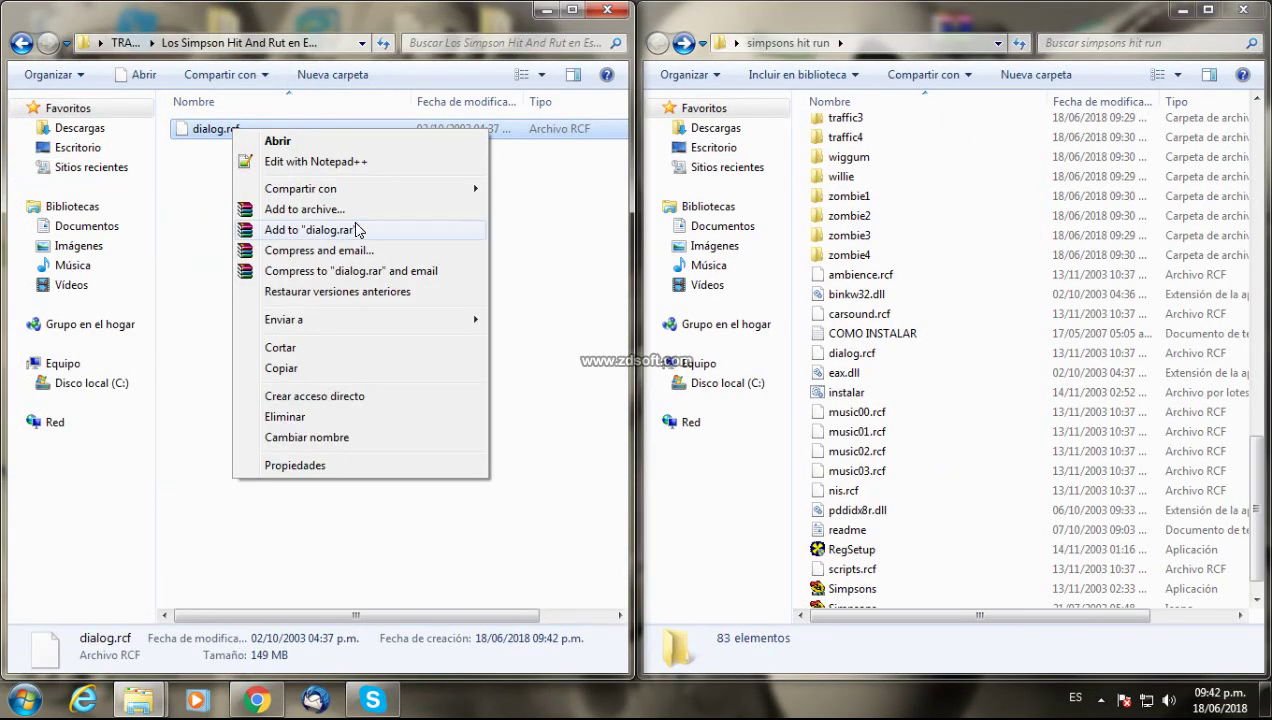
left_click(285, 368)
right_click(801, 490)
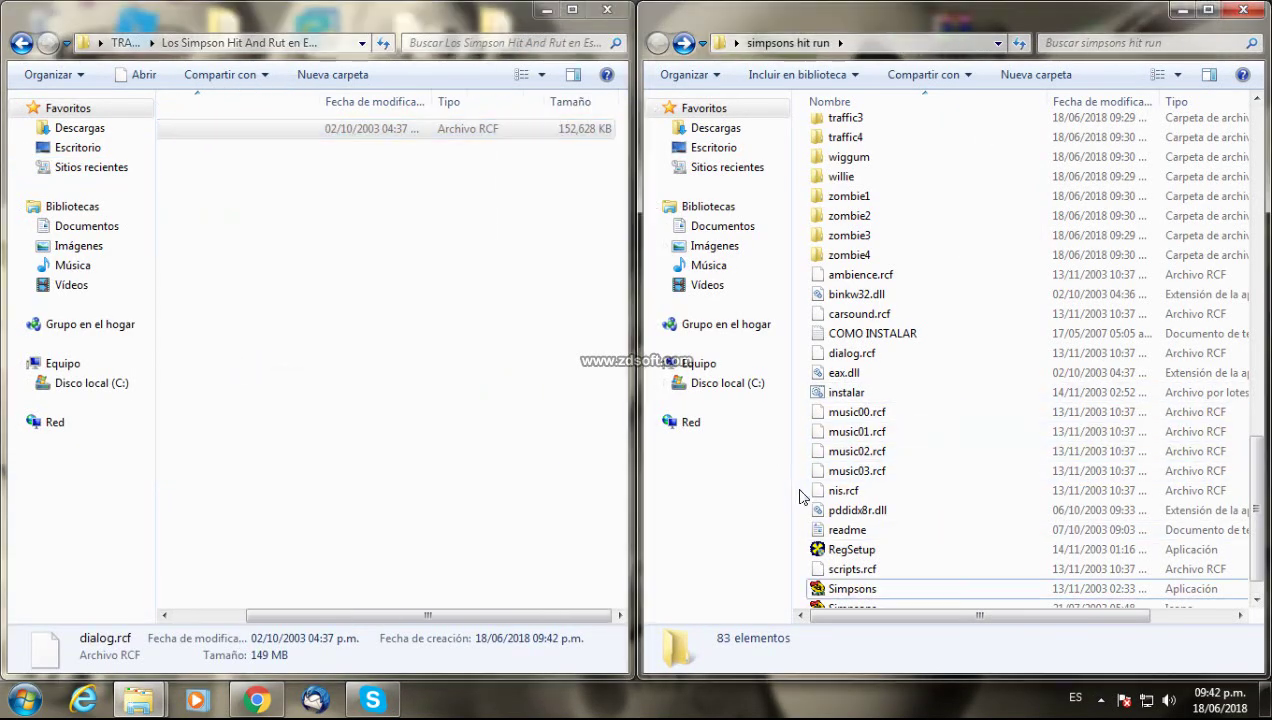
left_click(857, 352)
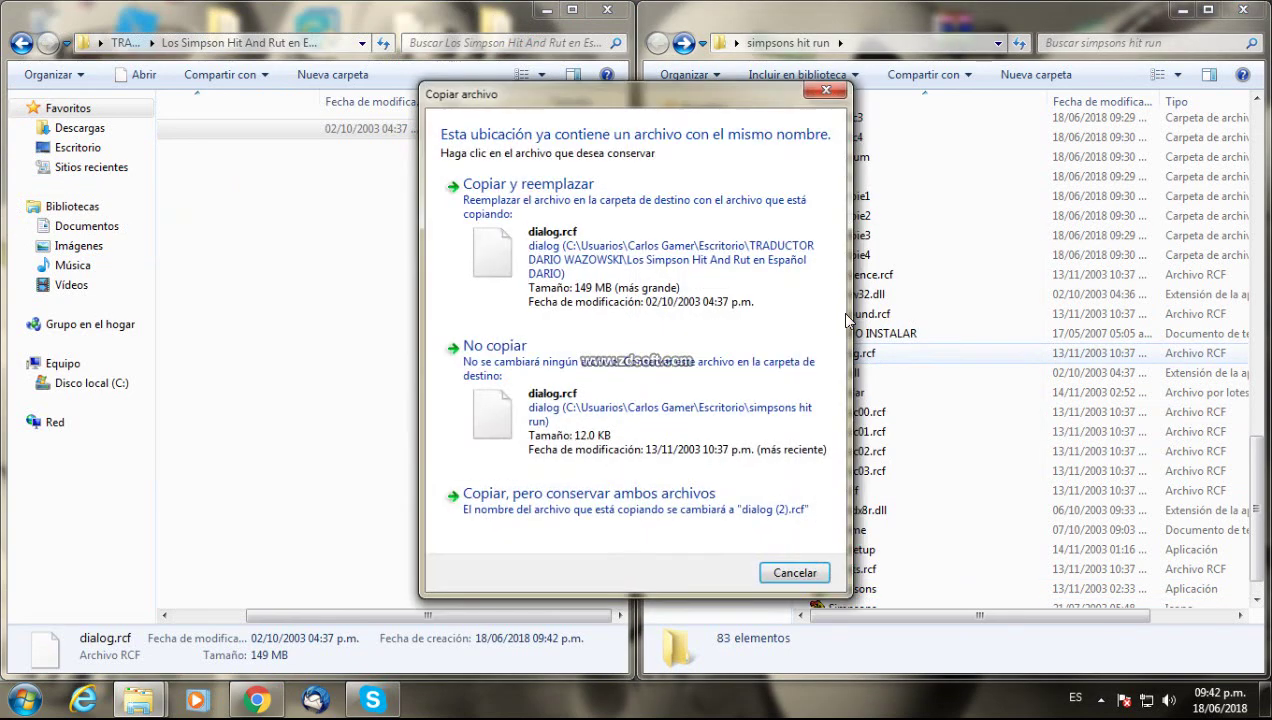
left_click(665, 240)
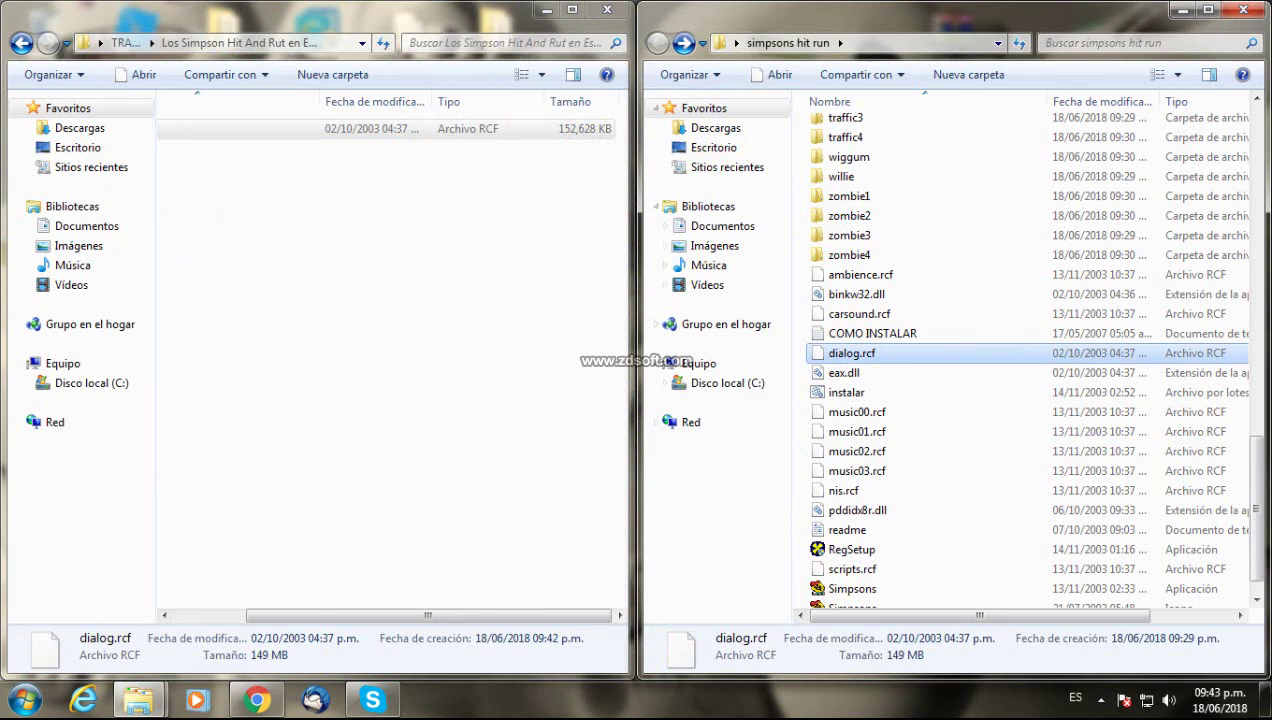
Launch the Simpsons application from the maximized simpsons hit run folder and close both folder windows.
left_click(604, 10)
double_click(734, 22)
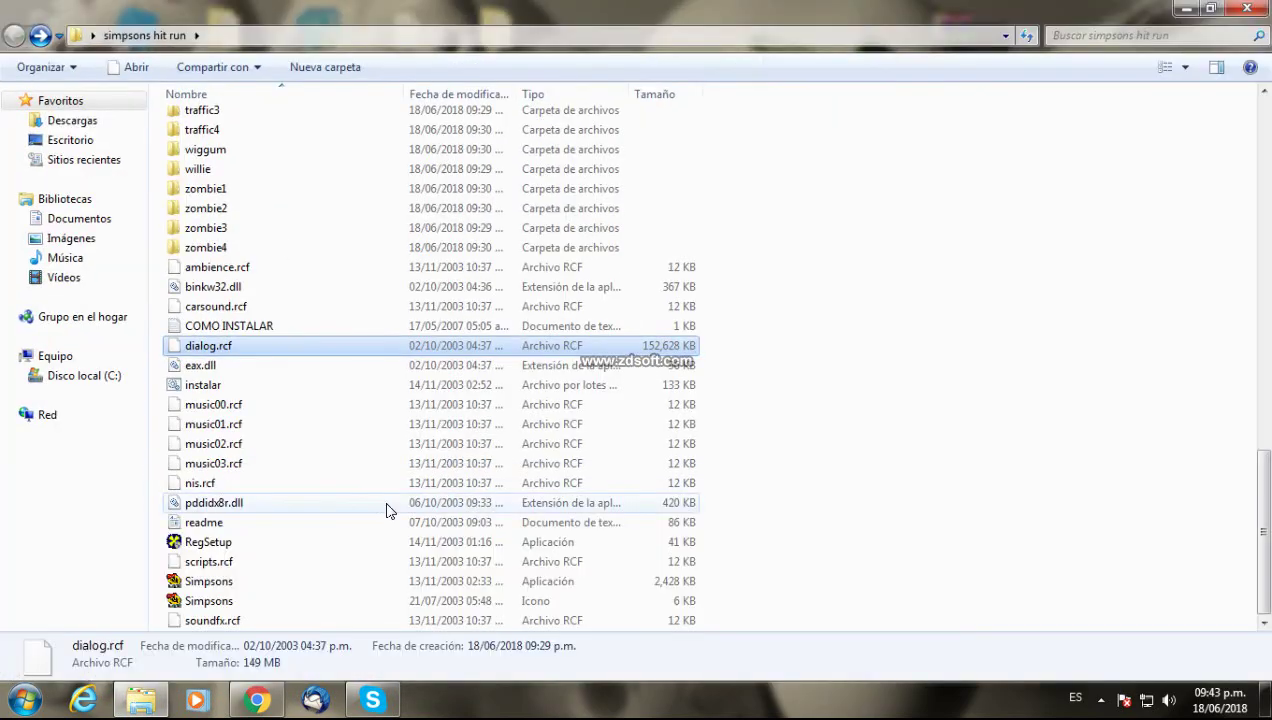
left_click(273, 589)
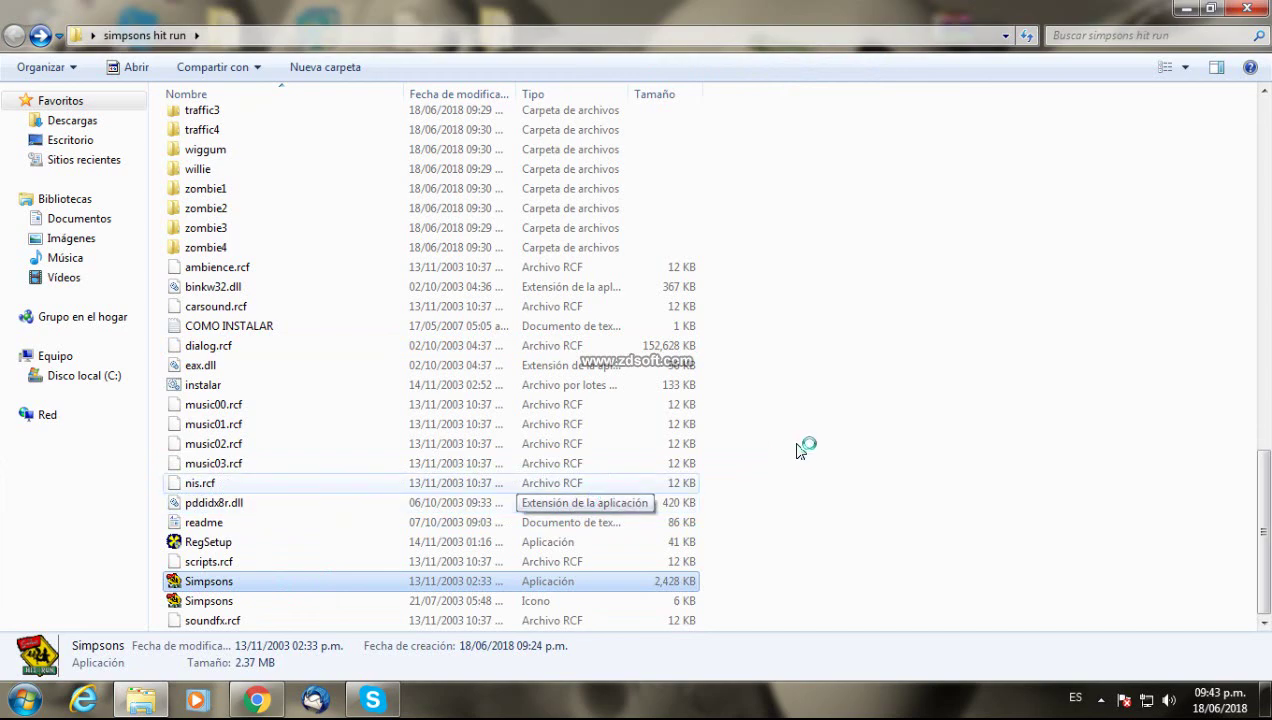
left_click(1252, 10)
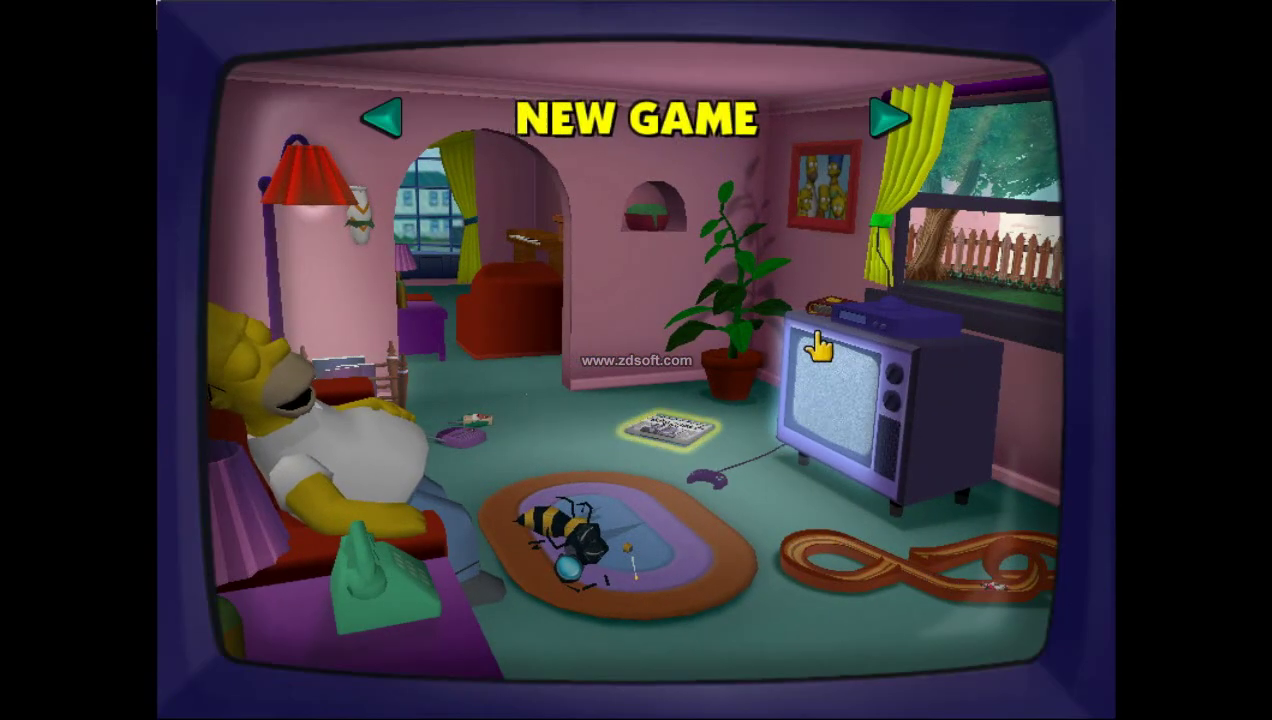
Review the sound settings within the game's main options and return to the main menu.
left_click(890, 125)
left_click(890, 122)
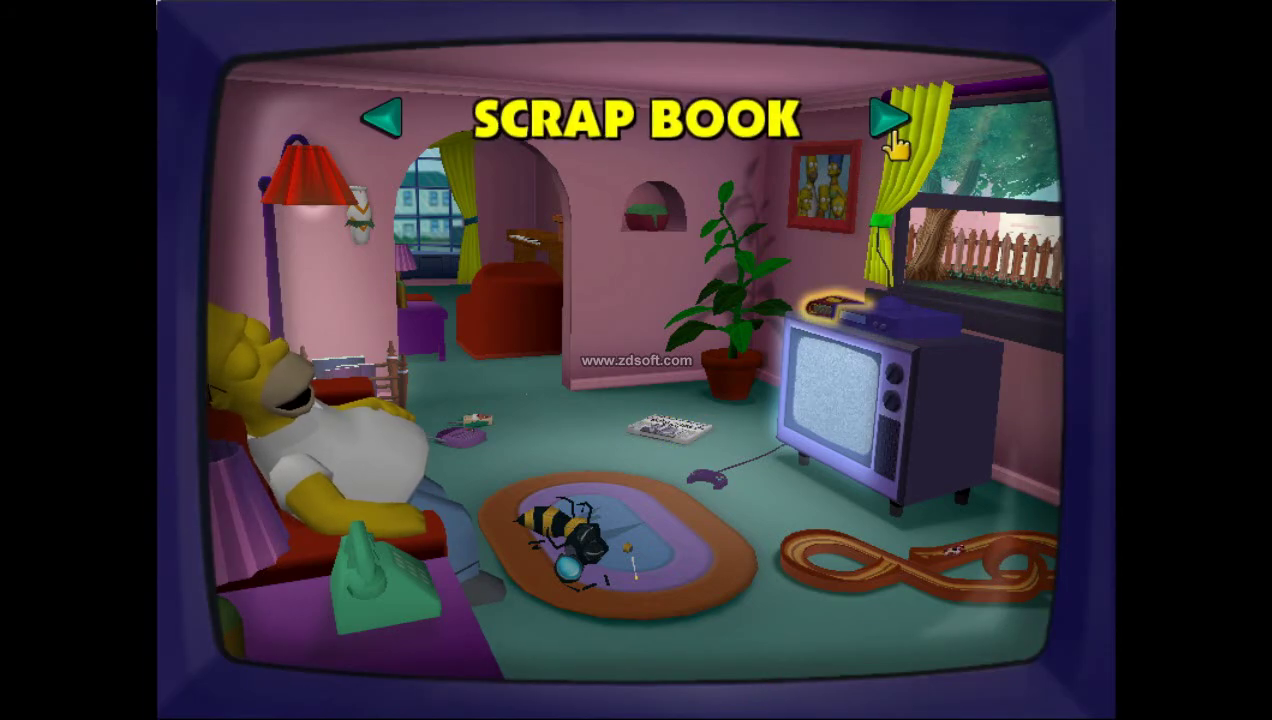
left_click(890, 122)
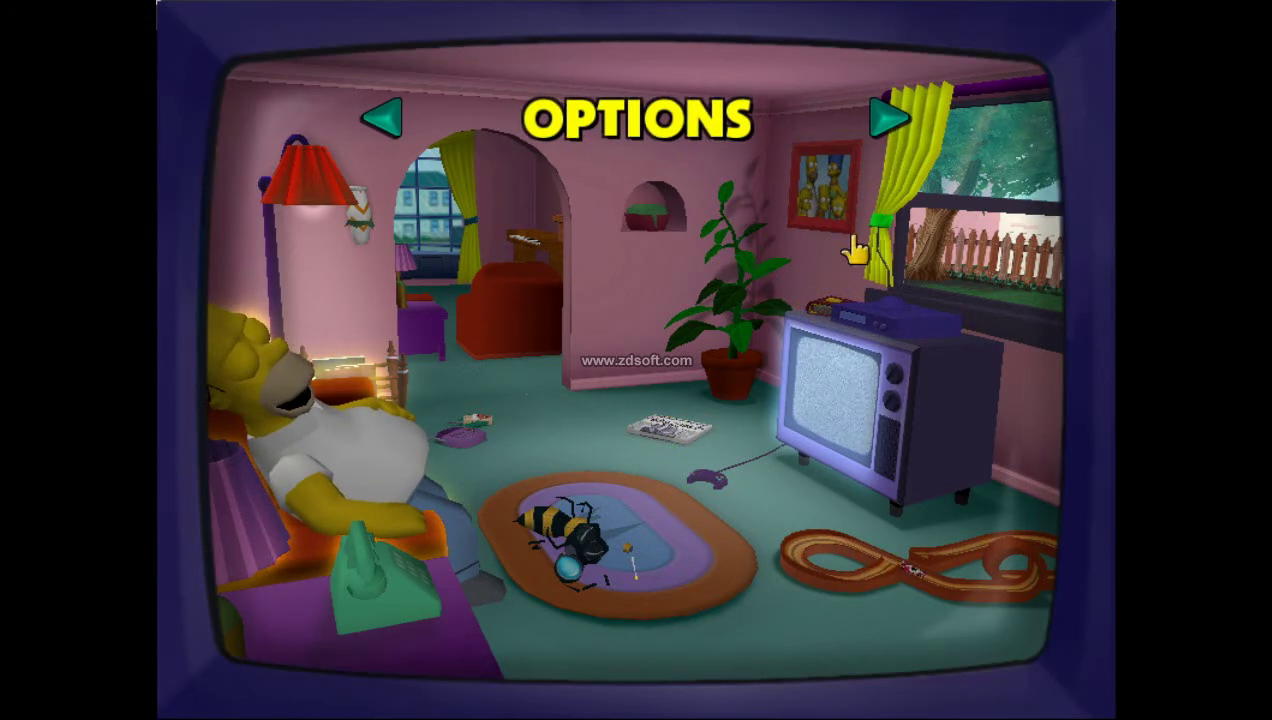
left_click(632, 124)
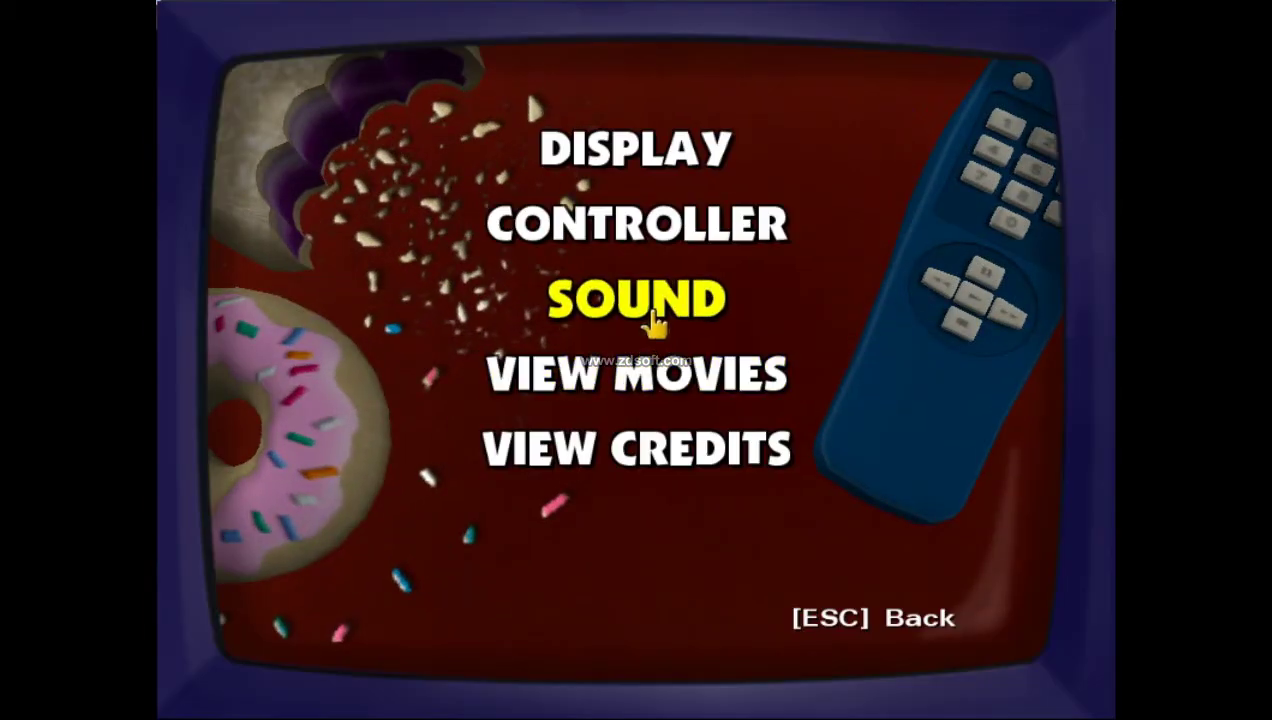
left_click(650, 316)
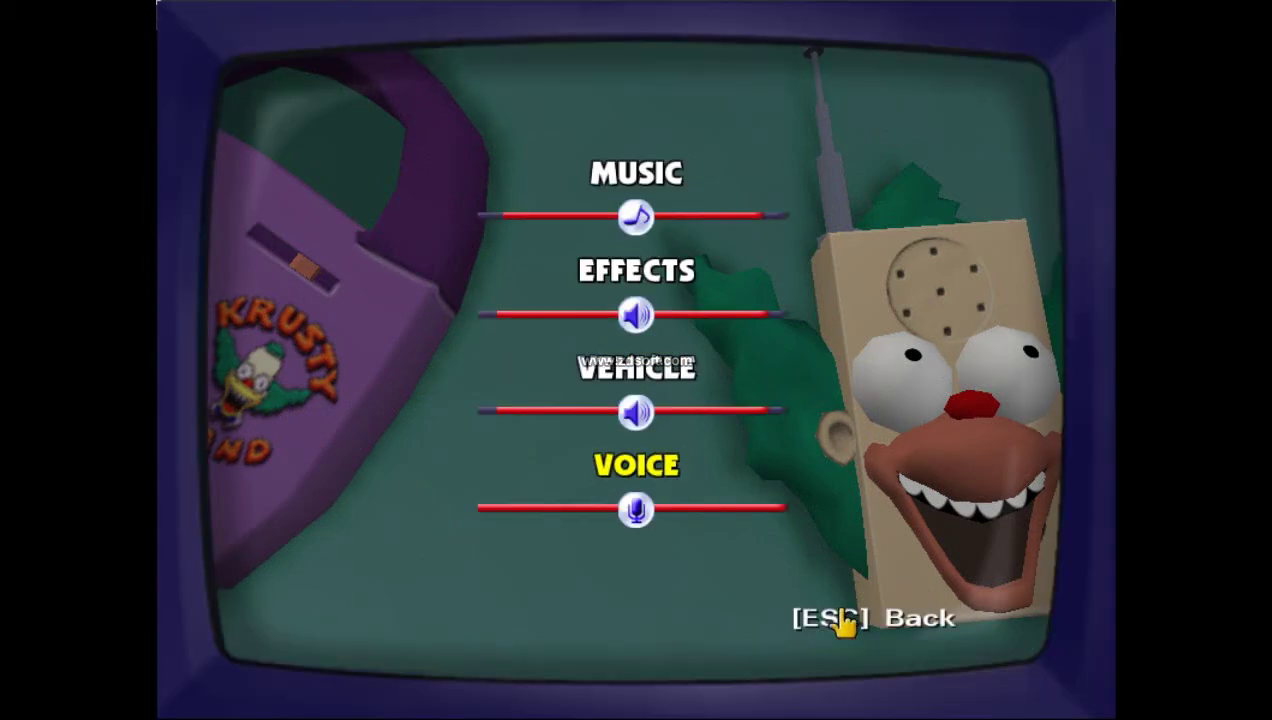
left_click(843, 620)
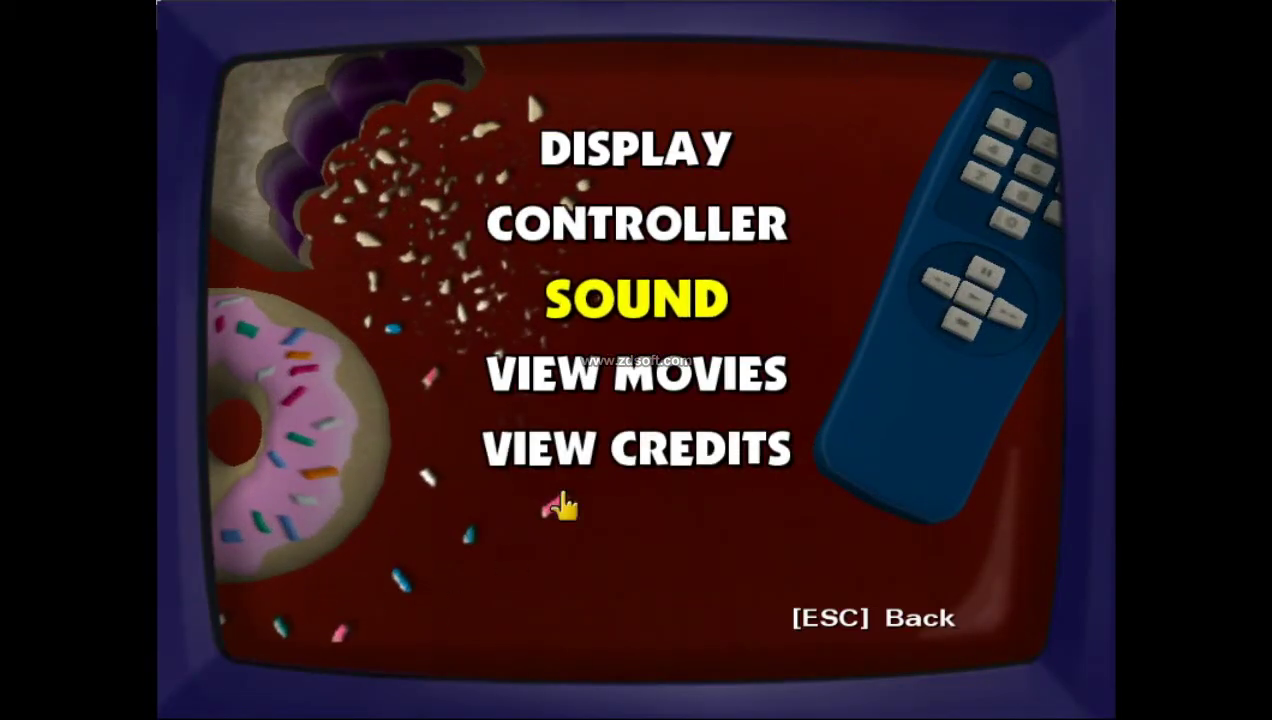
left_click(786, 514)
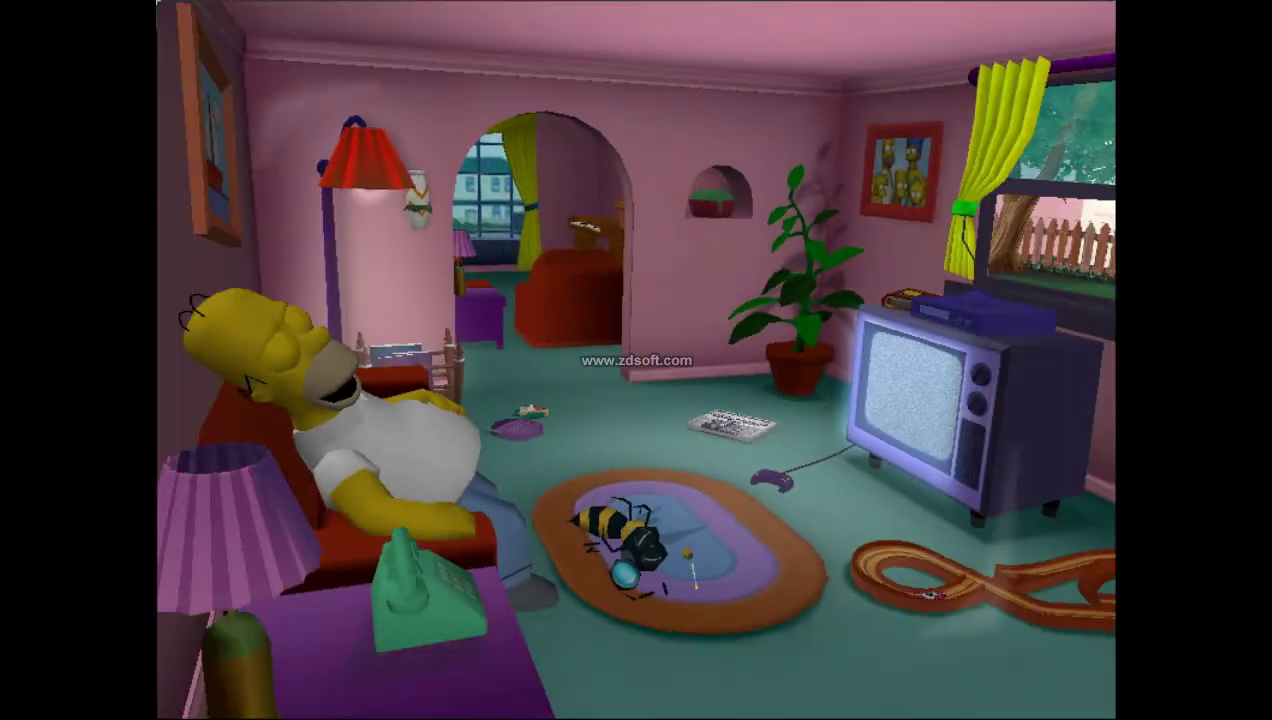
key("Escape")
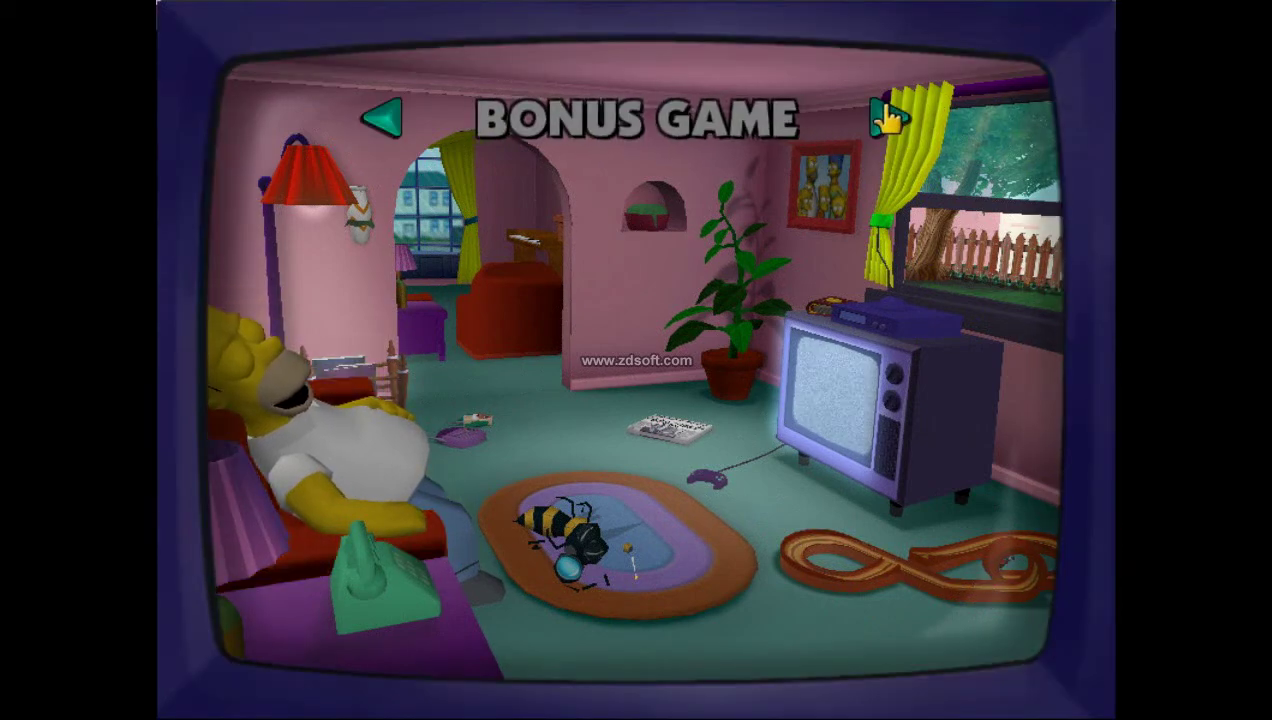
Try to load a saved game from the main menu.
left_click(887, 112)
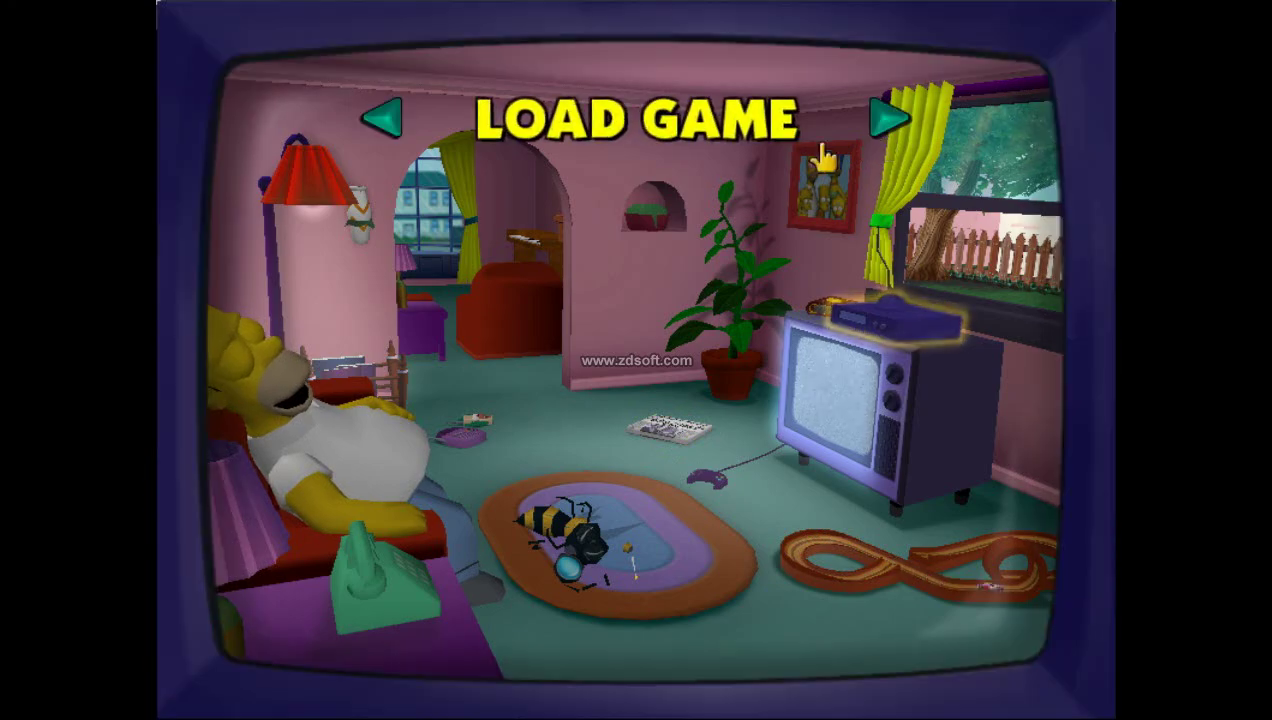
left_click(652, 124)
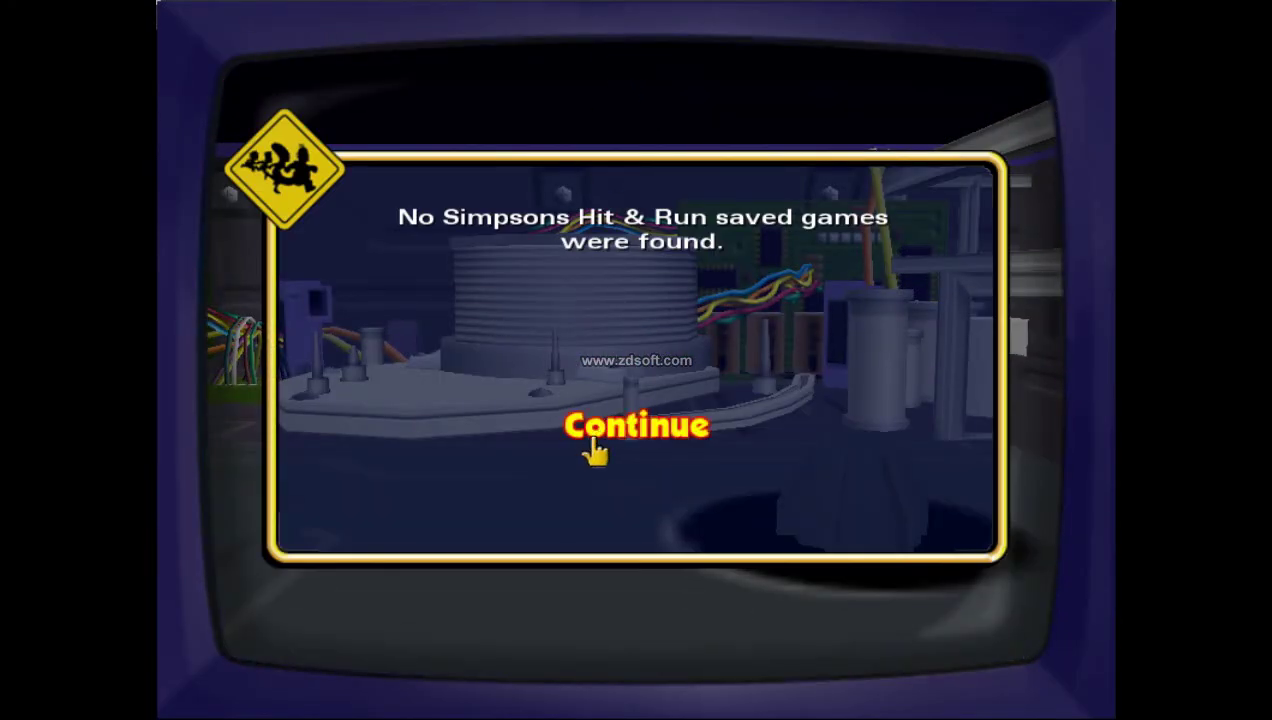
left_click(596, 430)
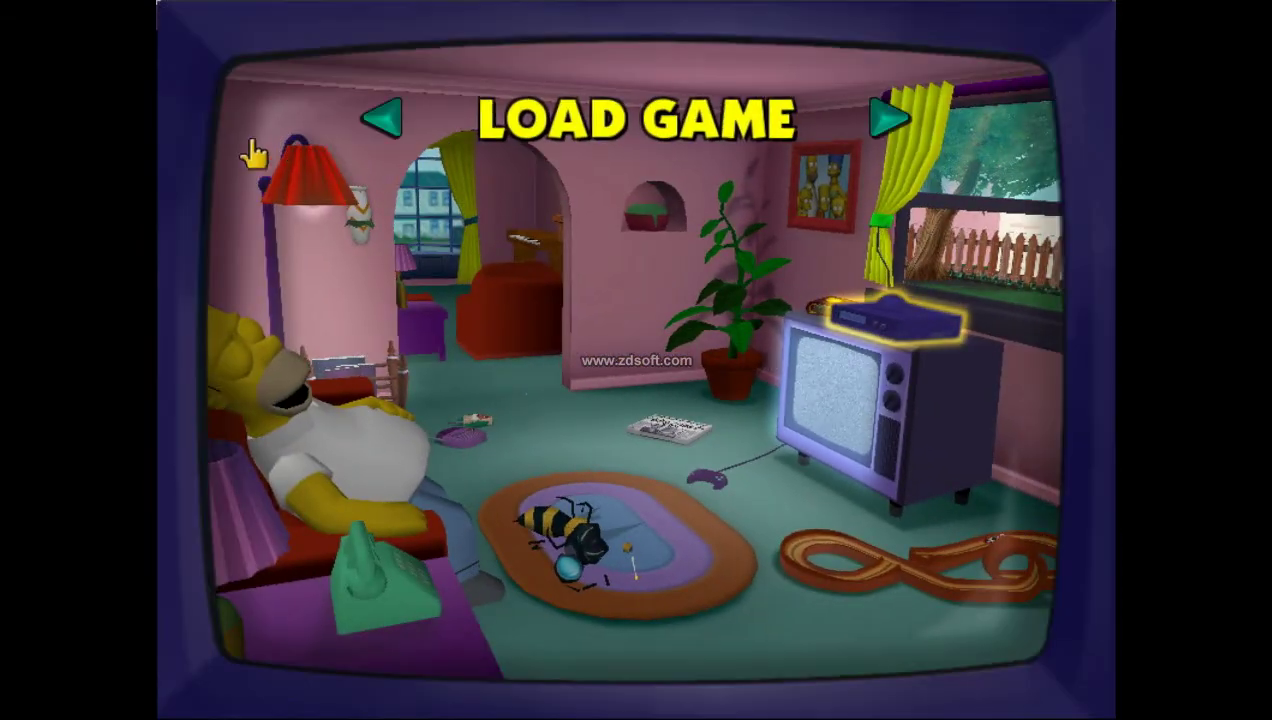
Start a new game and skip ahead to the first playable scene outside the Simpsons' house.
key("Return")
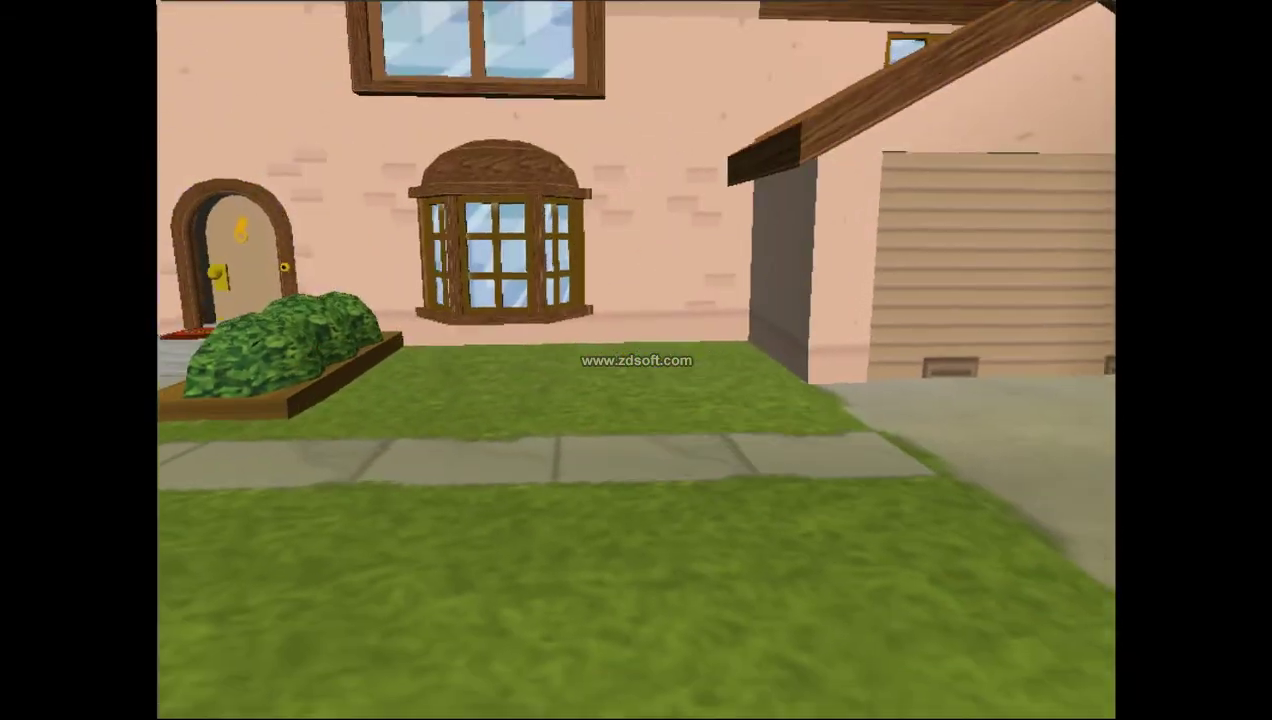
key("Return")
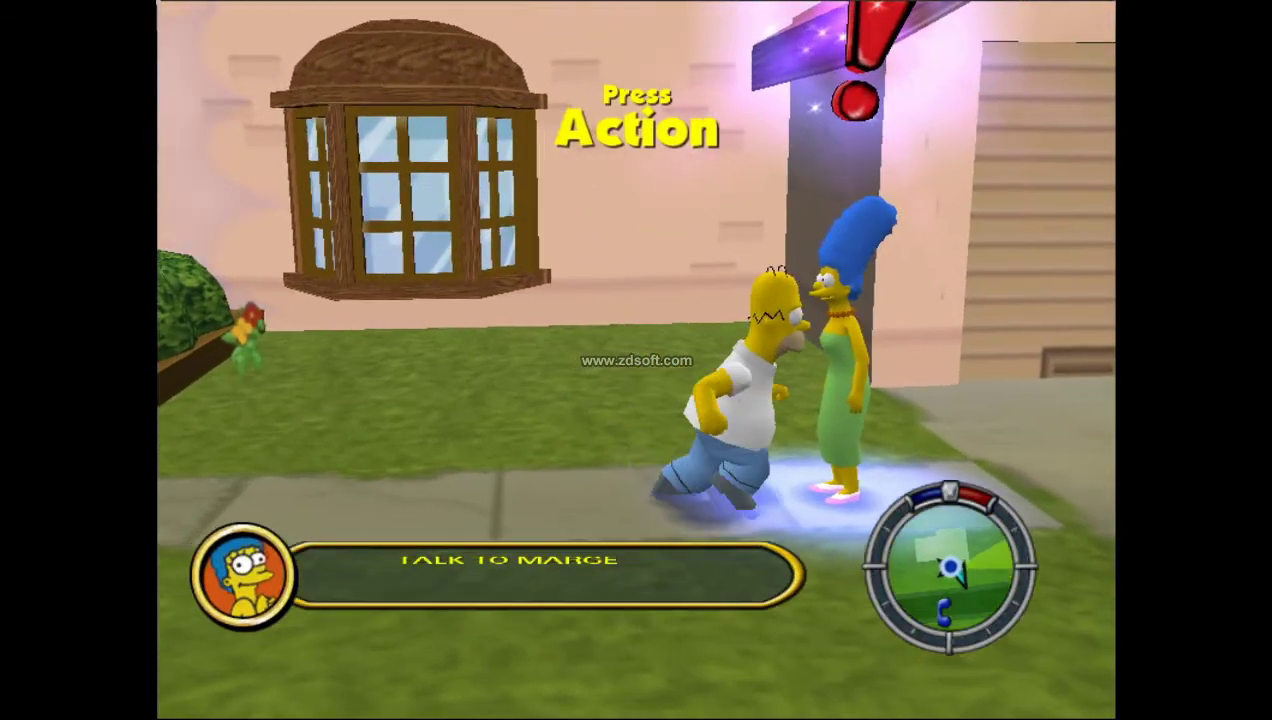
Pause the game and, in the character controls, assign K to Attack and Enter to Action / Get In.
key("Escape")
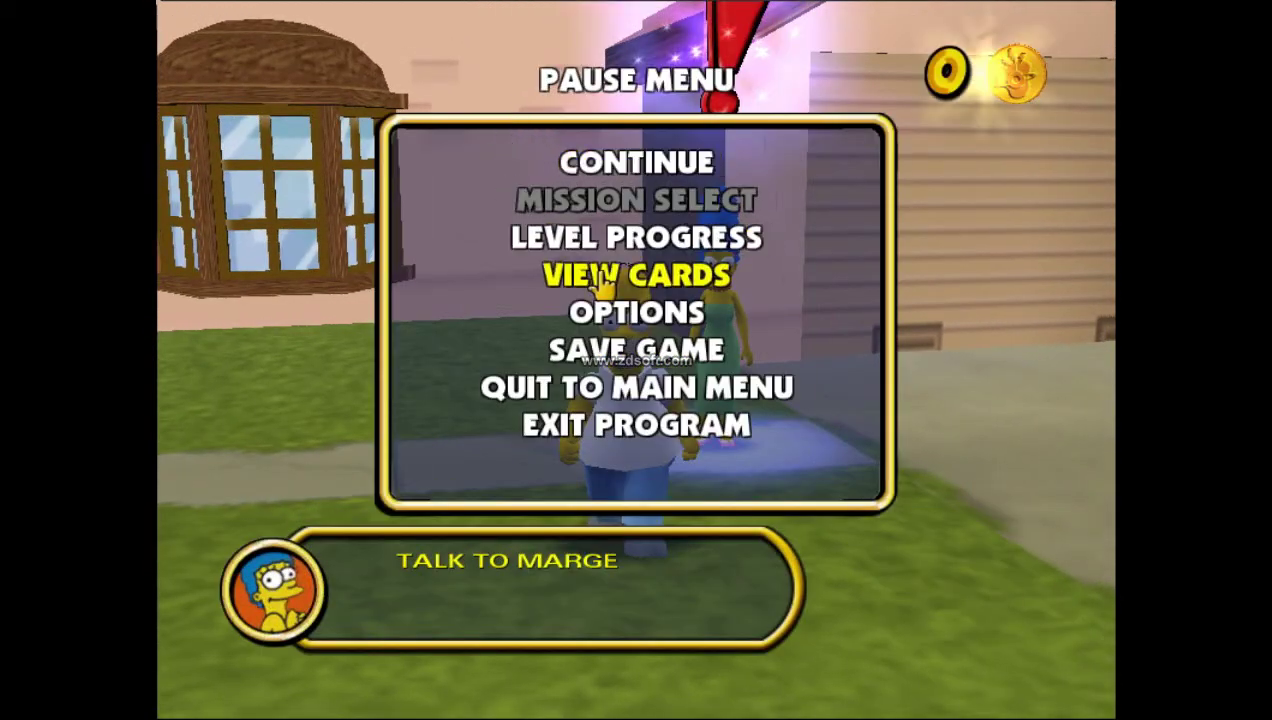
left_click(588, 310)
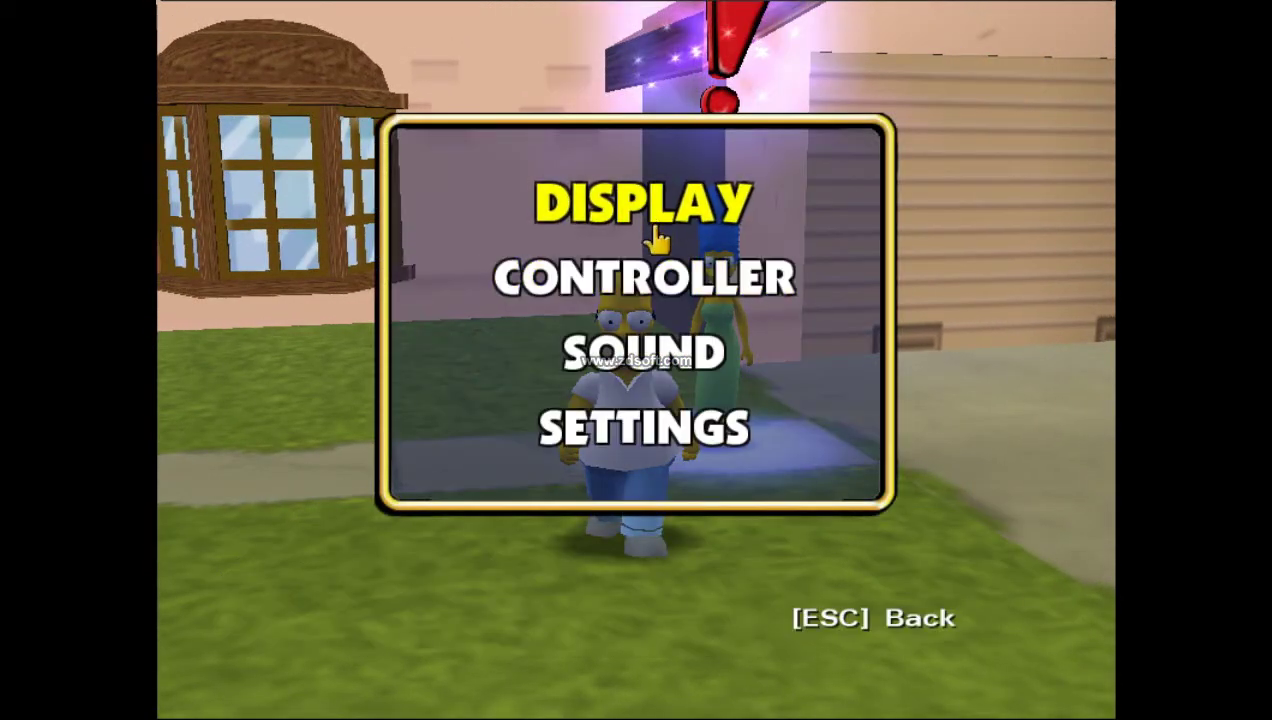
left_click(624, 270)
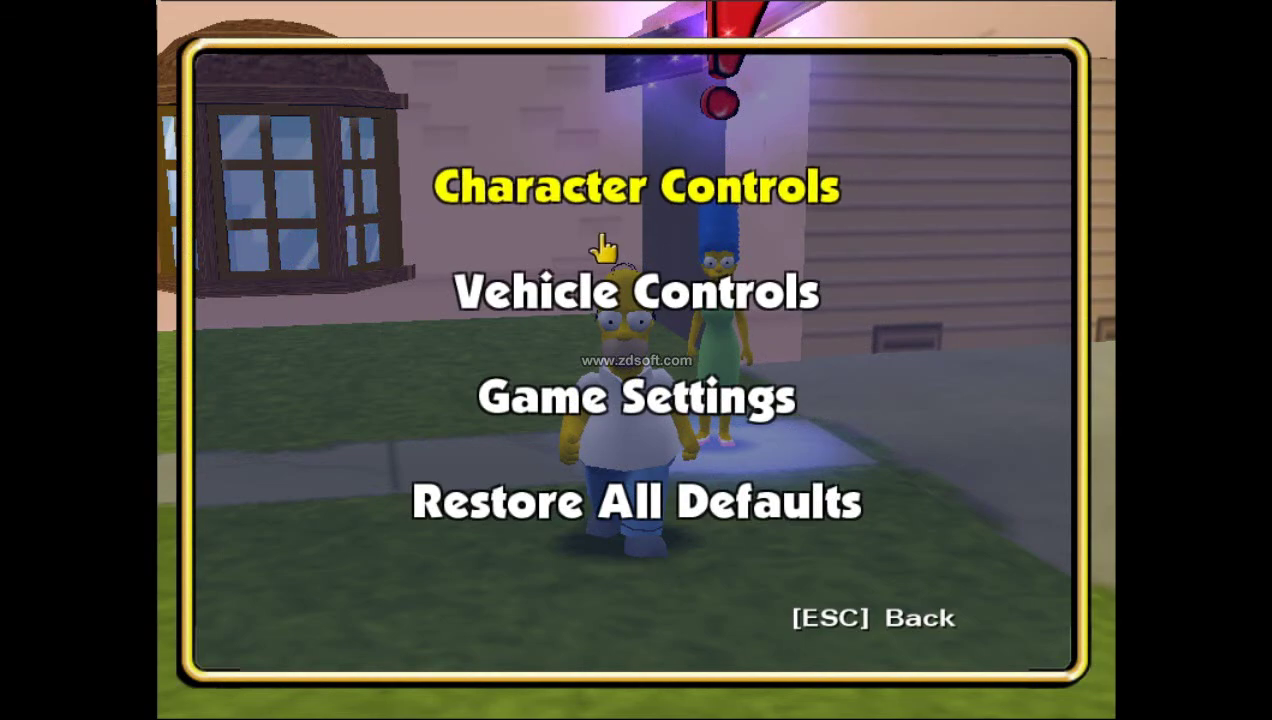
left_click(612, 190)
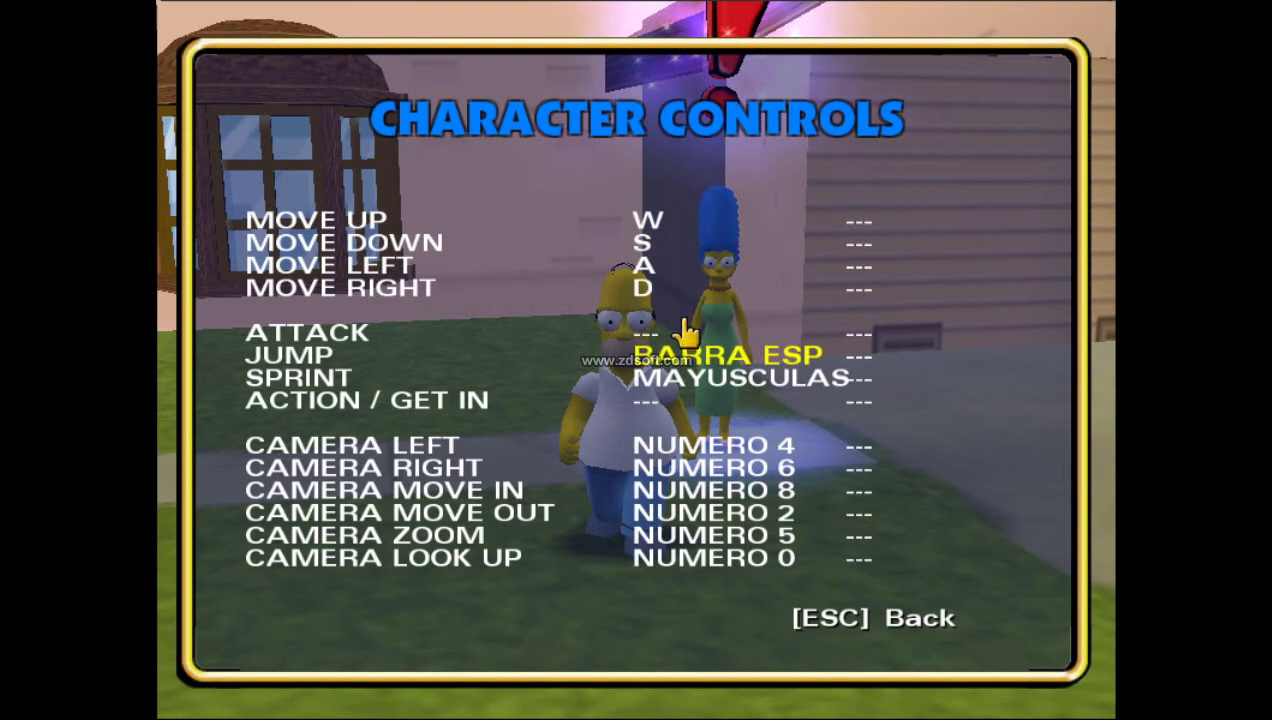
key("k")
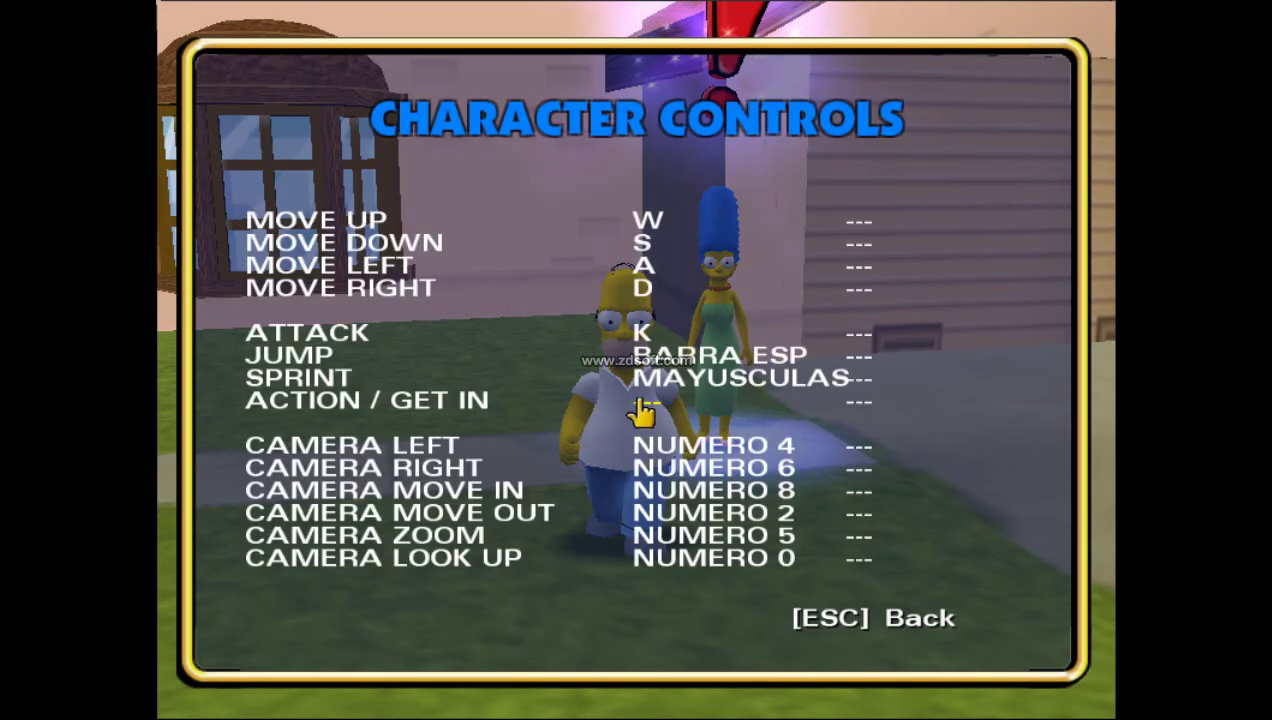
left_click(643, 403)
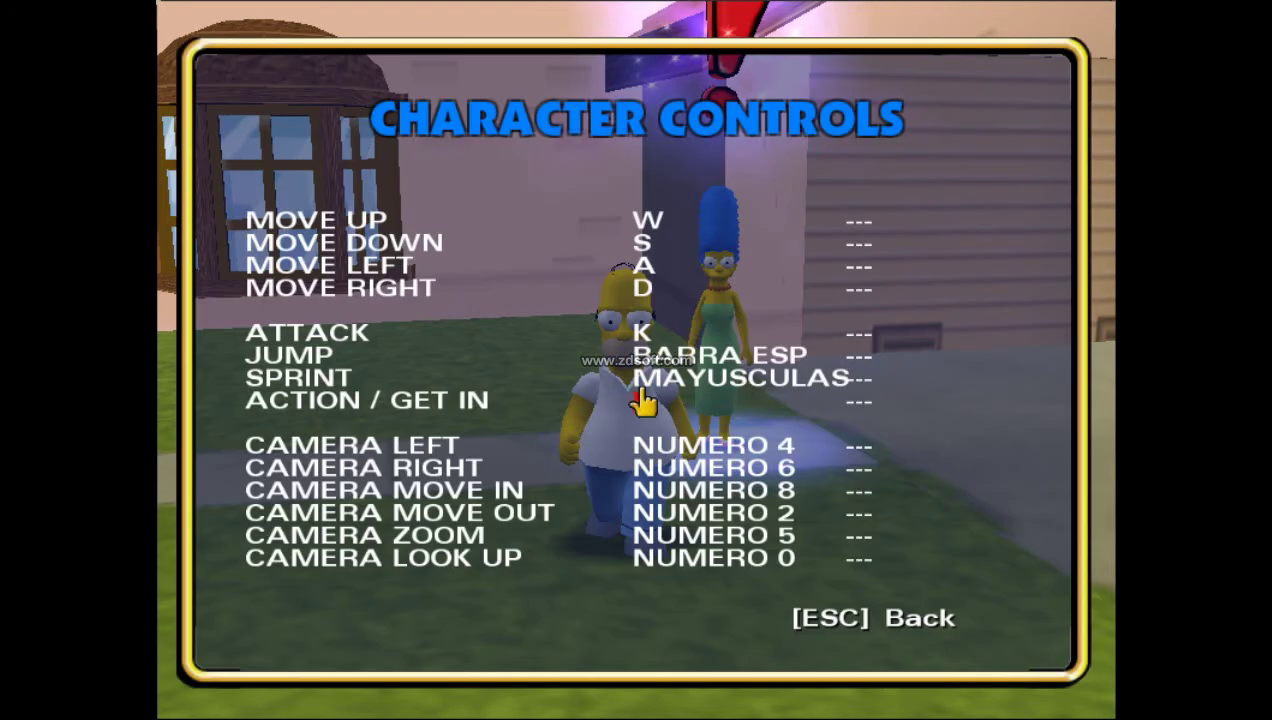
key("Return")
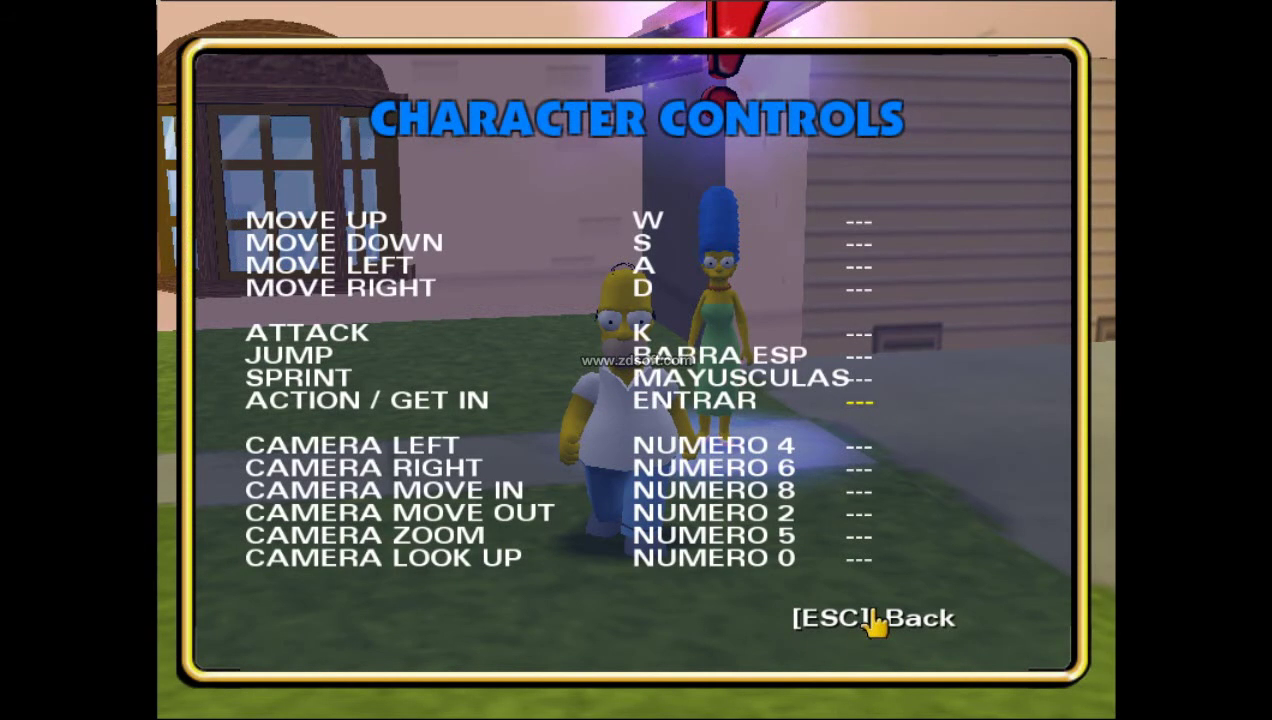